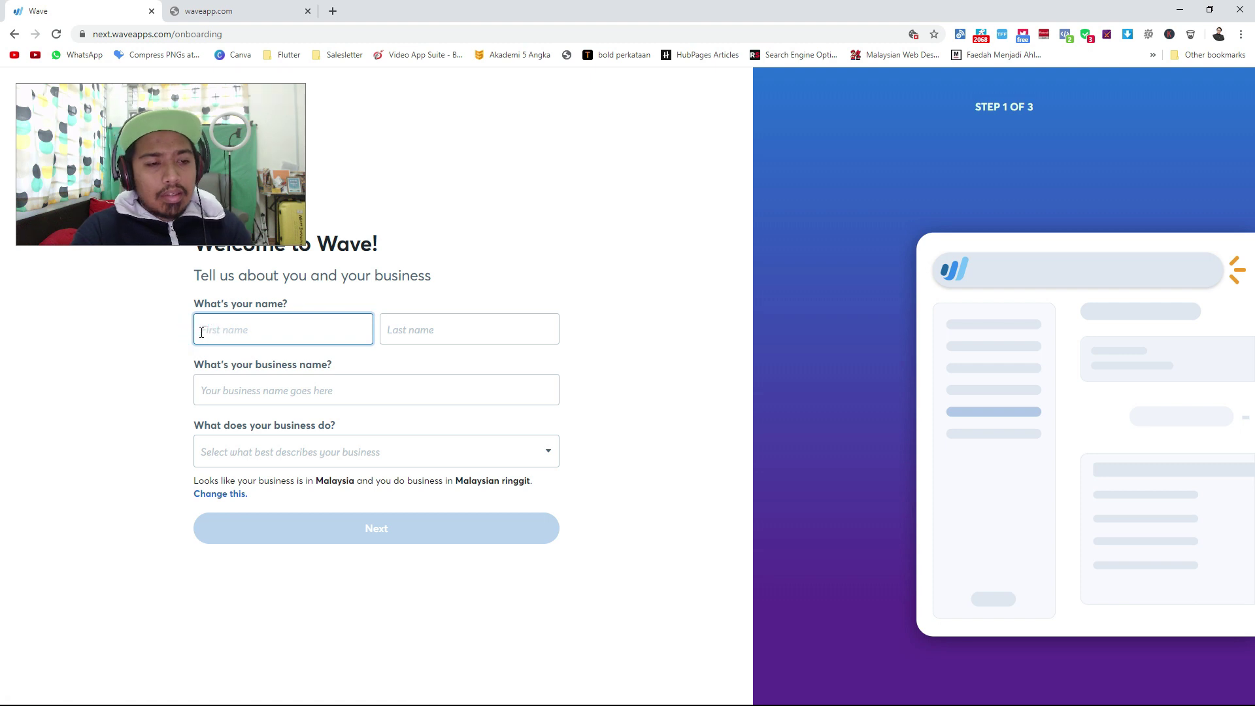
Enter the owner's first and last name and the business name 'Website Design'.
{"action": "type", "text": "m"}
{"action": "key", "text": "Tab"}
{"action": "type", "text": "J"}
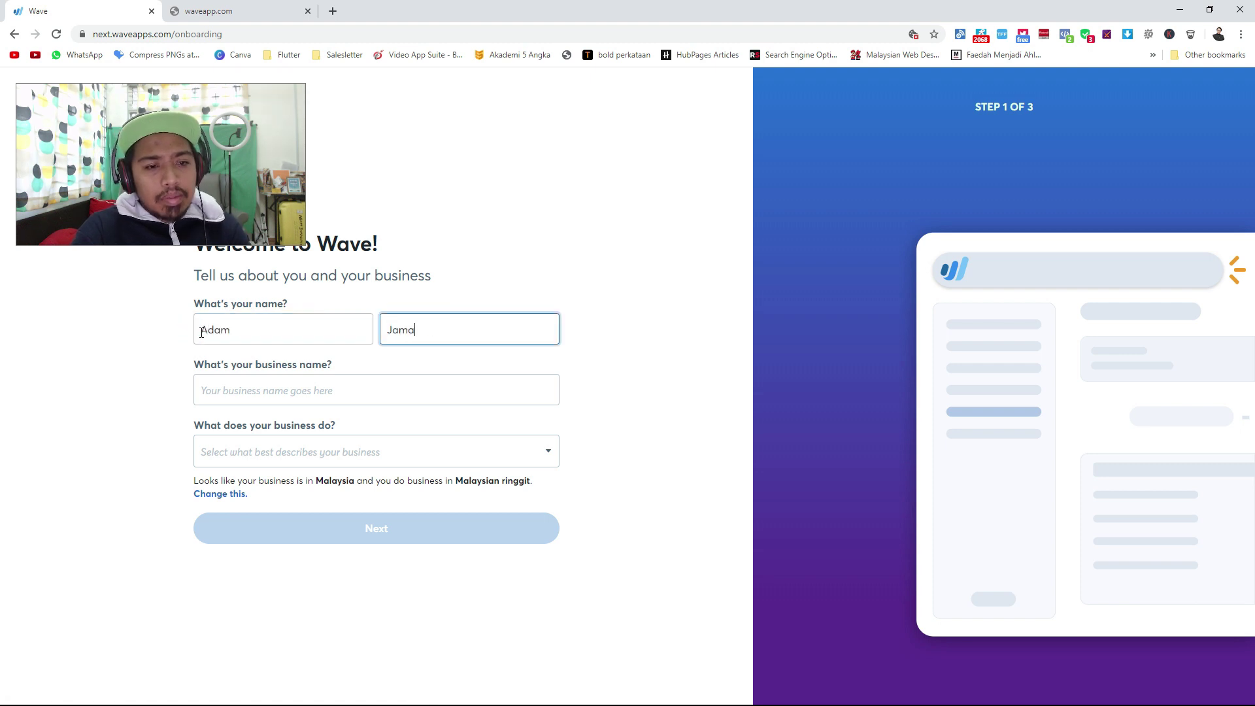
{"action": "left_click", "coordinate": [222, 383]}
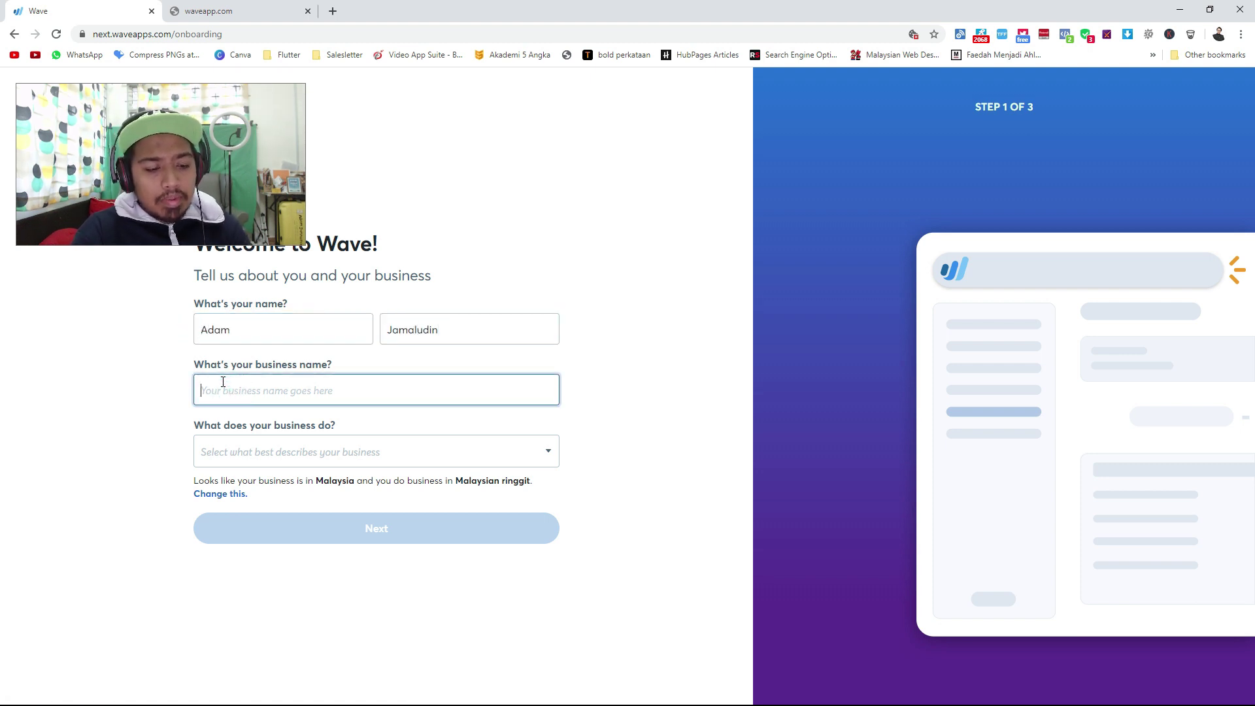
{"action": "type", "text": "A"}
{"action": "key", "text": "BackSpace"}
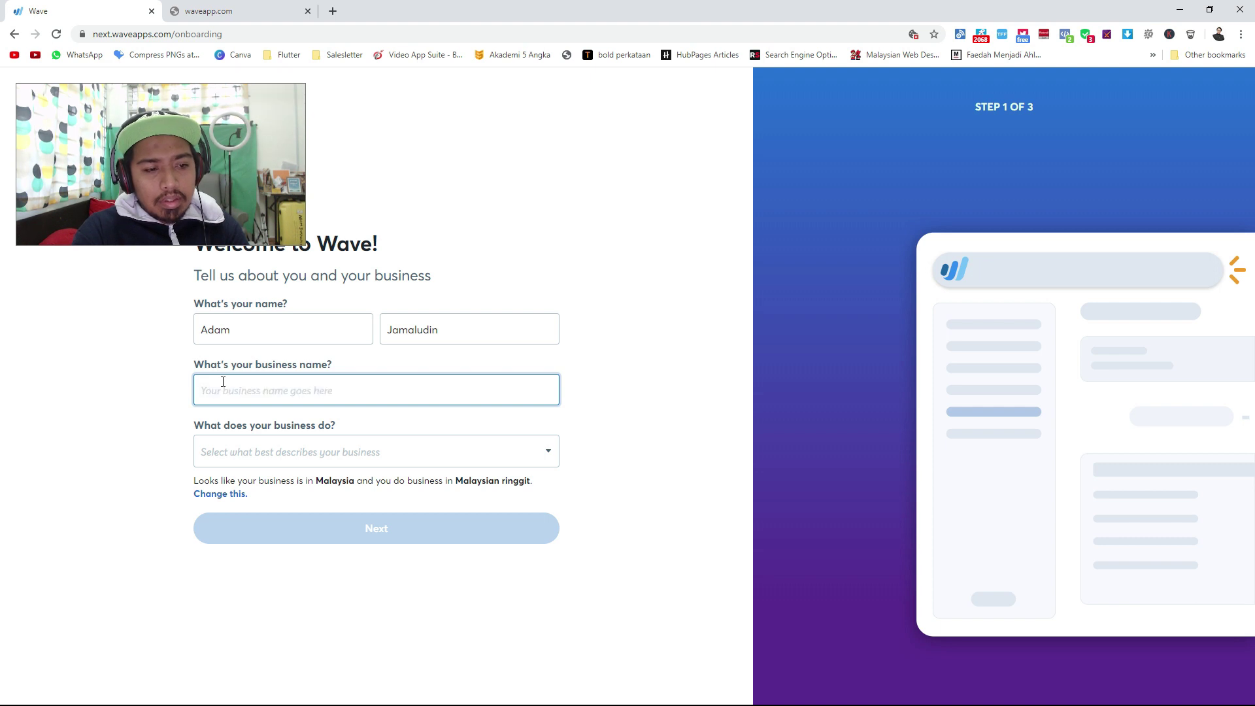
{"action": "type", "text": "Website Designi"}
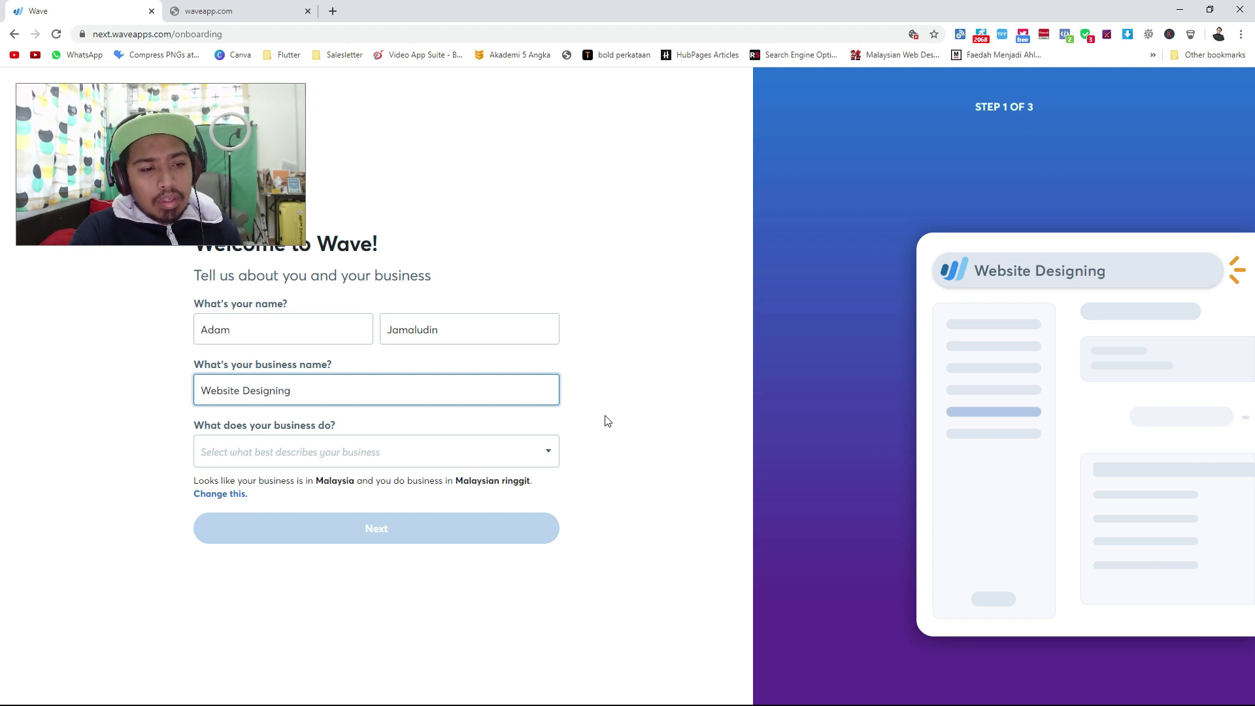
{"action": "key", "text": "BackSpace"}
Choose 'Other: I provide a SERVICE' as the business type and continue to step 2.
{"action": "left_click", "coordinate": [252, 452]}
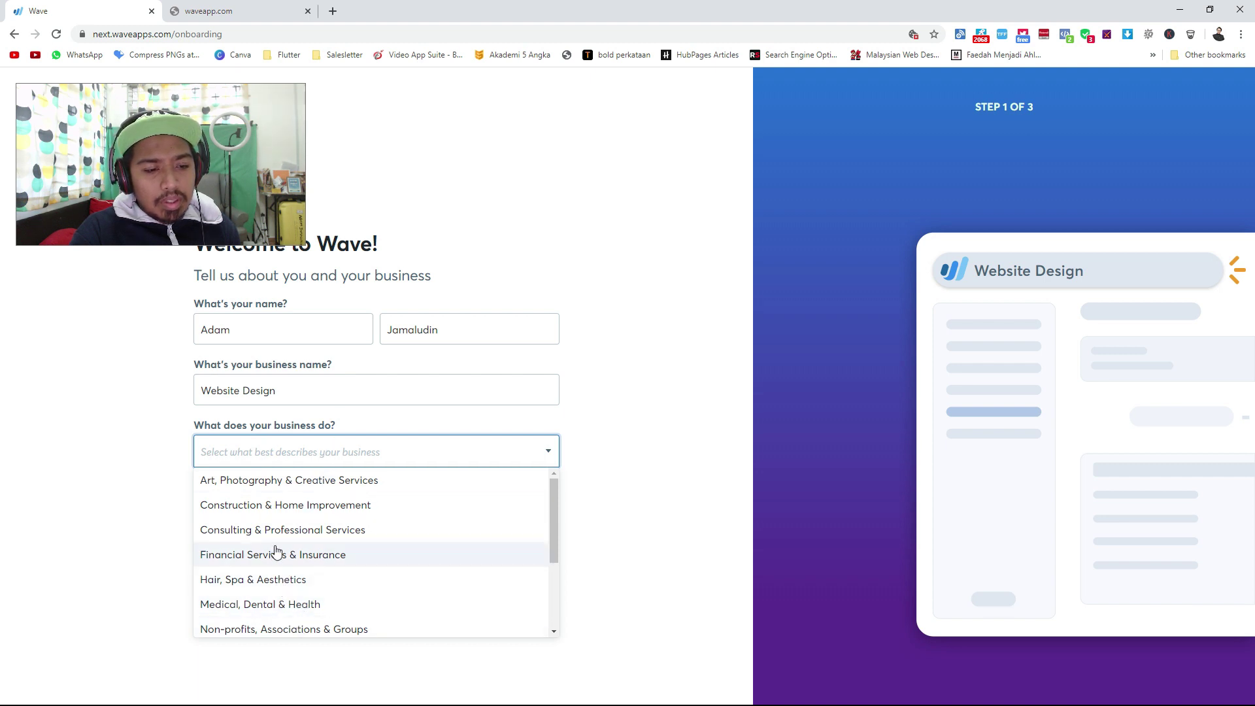
{"action": "scroll", "coordinate": [284, 551], "scroll_direction": "down", "scroll_amount": 1}
{"action": "scroll", "coordinate": [284, 551], "scroll_direction": "up", "scroll_amount": 1}
{"action": "scroll", "coordinate": [284, 551], "scroll_direction": "down", "scroll_amount": 2}
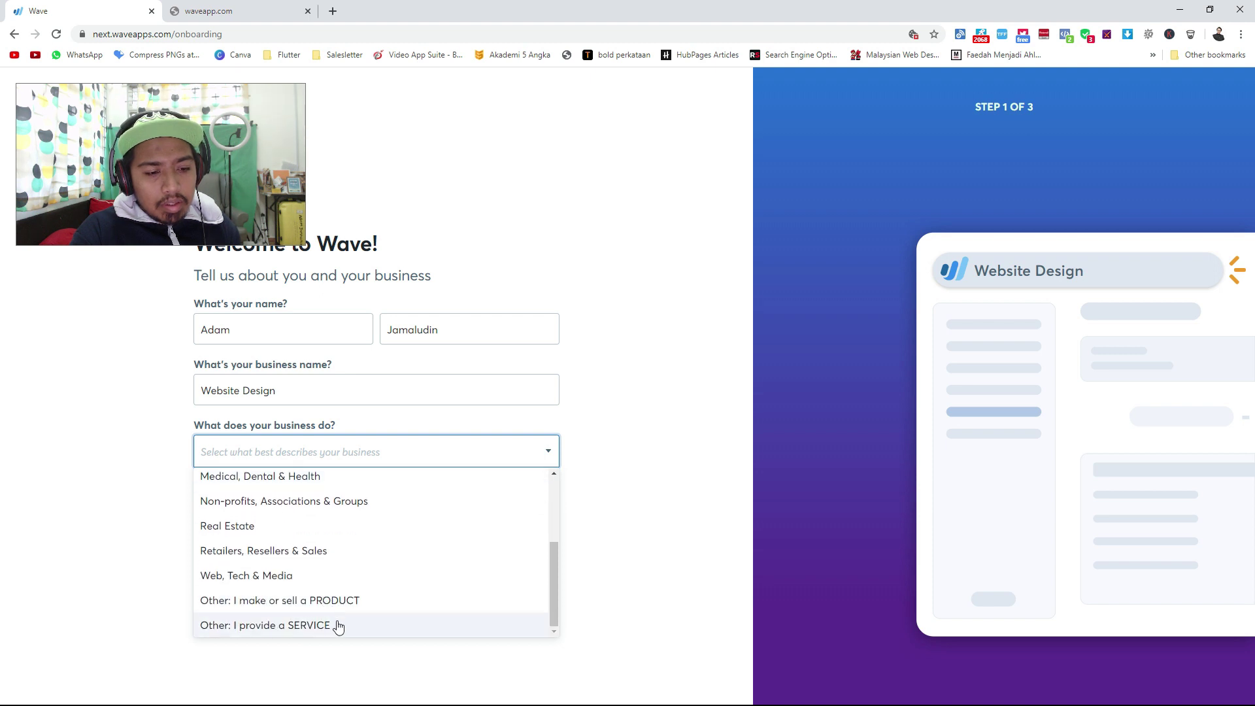
{"action": "left_click", "coordinate": [283, 629]}
{"action": "left_click", "coordinate": [303, 537]}
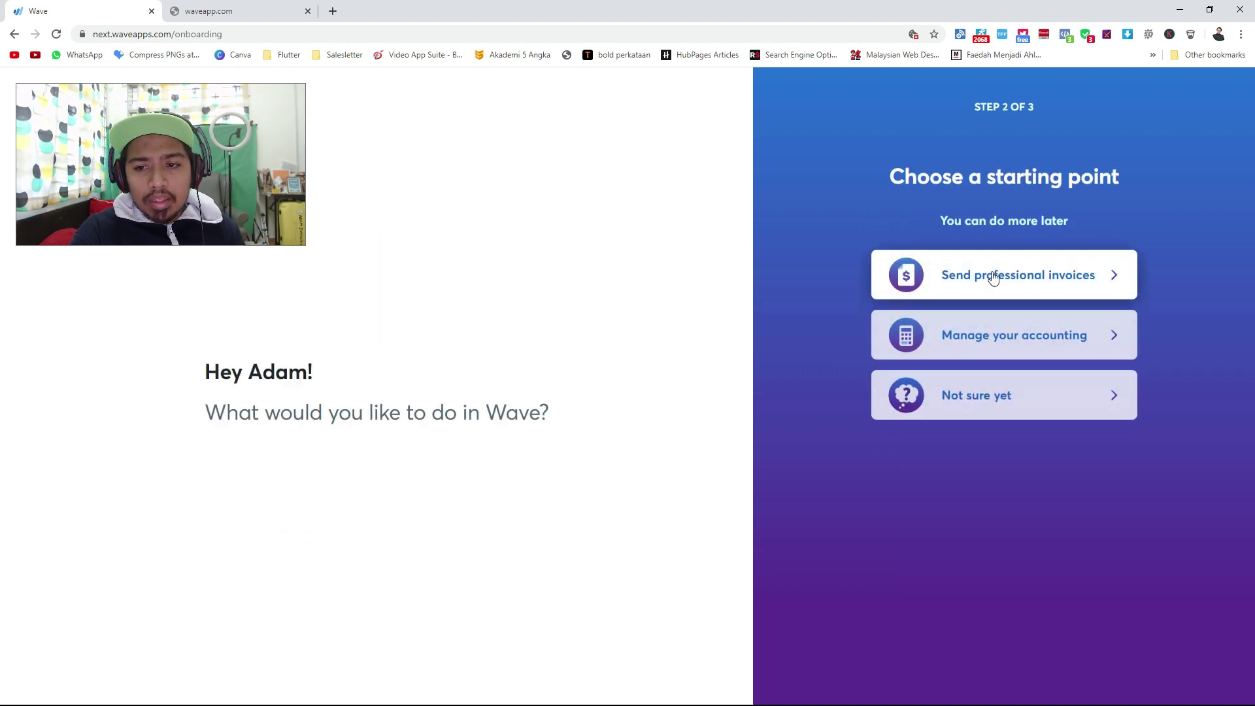
Choose professional invoicing for 11+ customers, online payments accepted, as a sole proprietorship.
{"action": "left_click", "coordinate": [1069, 283]}
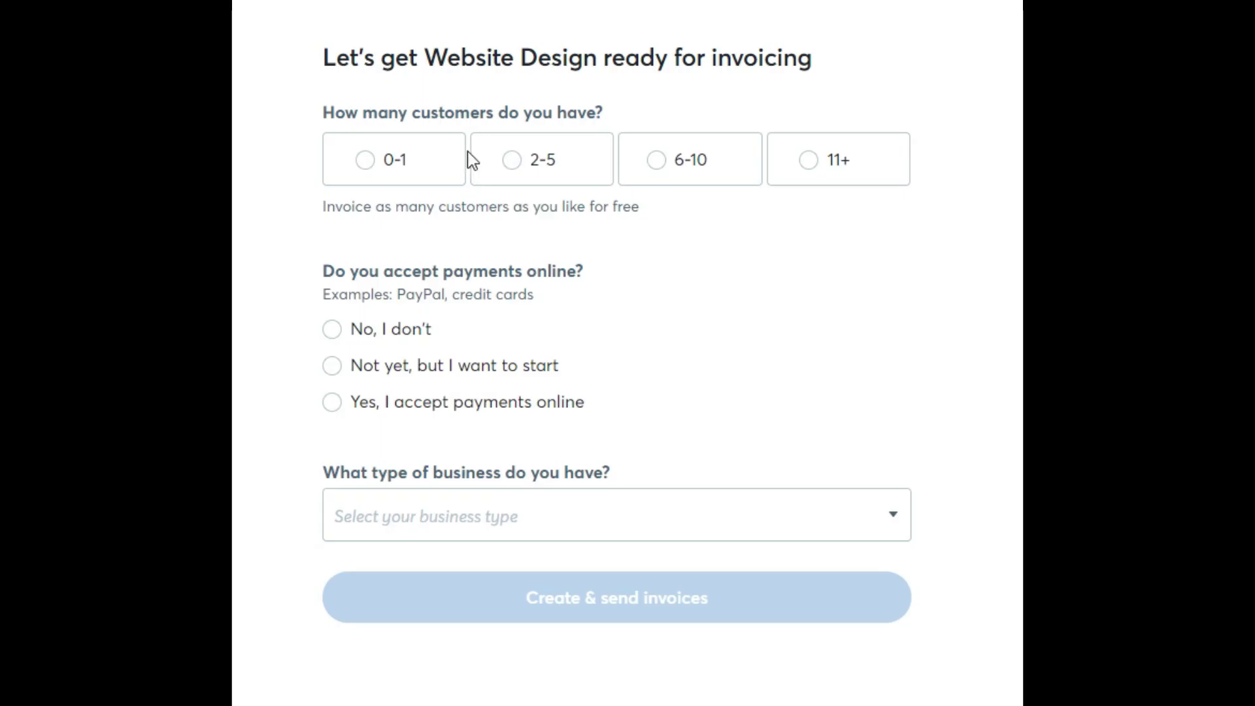
{"action": "left_click", "coordinate": [794, 181]}
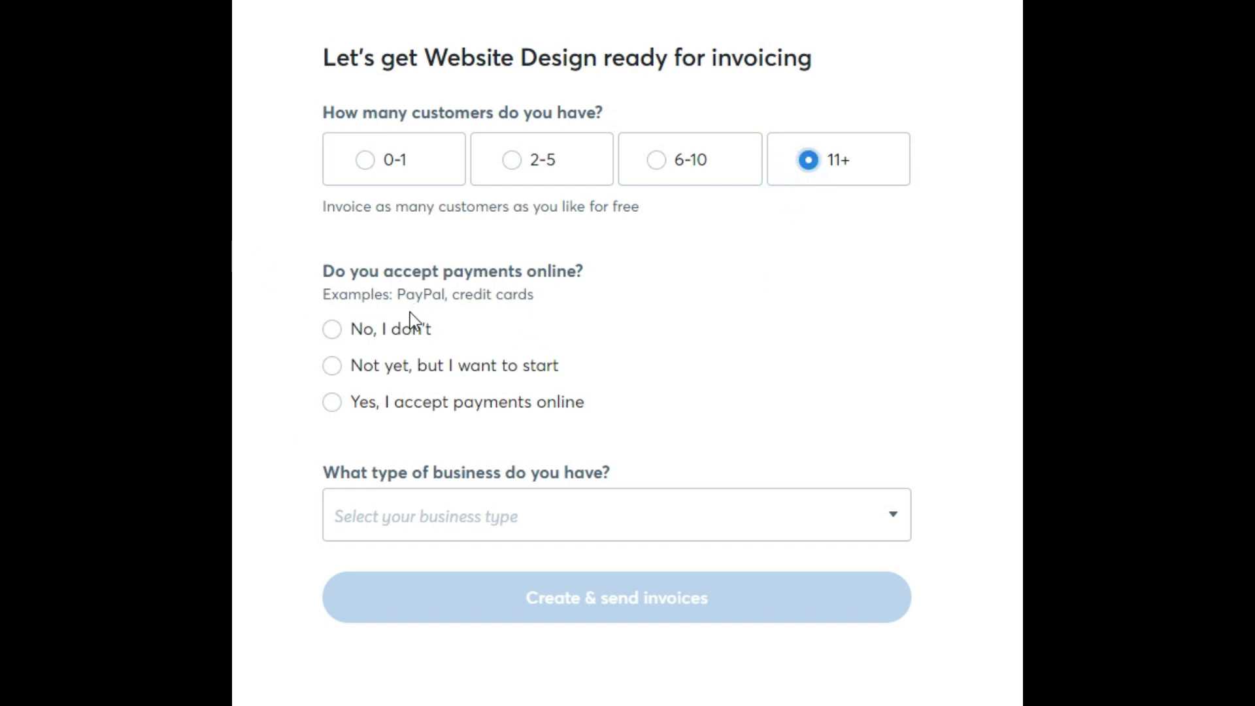
{"action": "left_click", "coordinate": [345, 405]}
{"action": "left_click", "coordinate": [528, 515]}
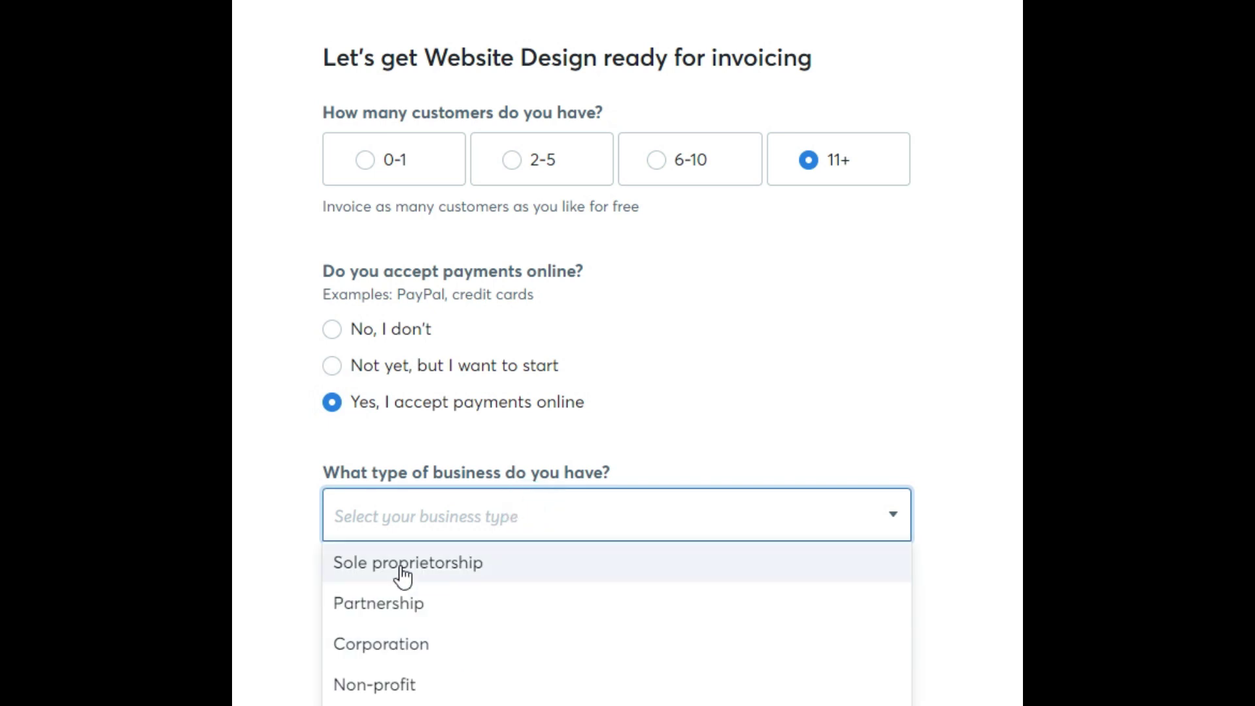
{"action": "left_click", "coordinate": [388, 562]}
{"action": "left_click", "coordinate": [252, 434]}
{"action": "left_click", "coordinate": [368, 611]}
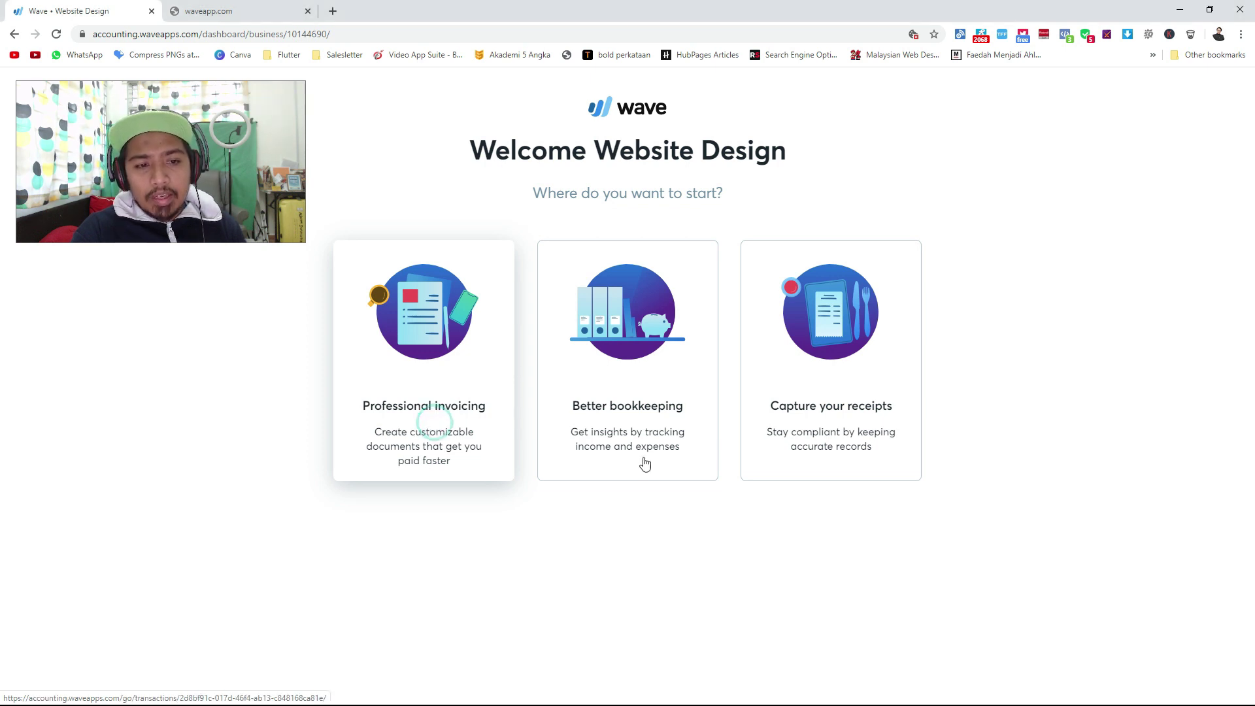
Keep the AJ logo with the classic template, set accent colour #0C33B2, and start invoice 1.
{"action": "left_click", "coordinate": [503, 265]}
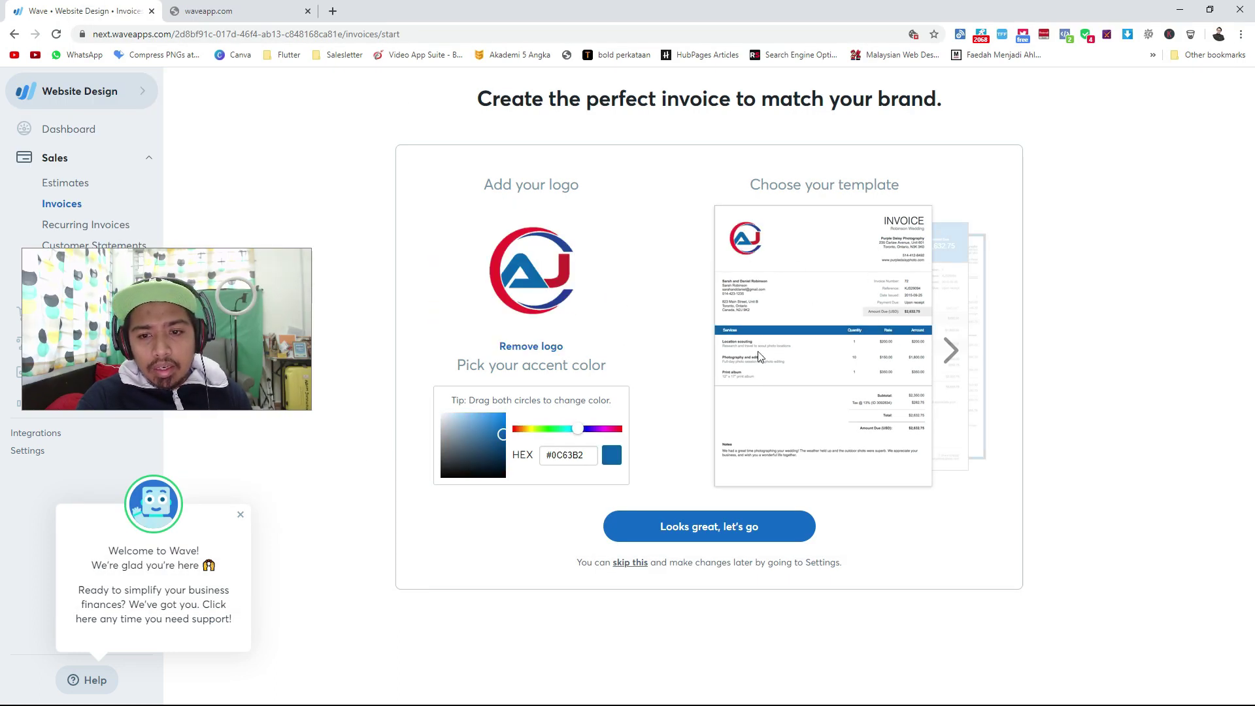
{"action": "left_click", "coordinate": [951, 353]}
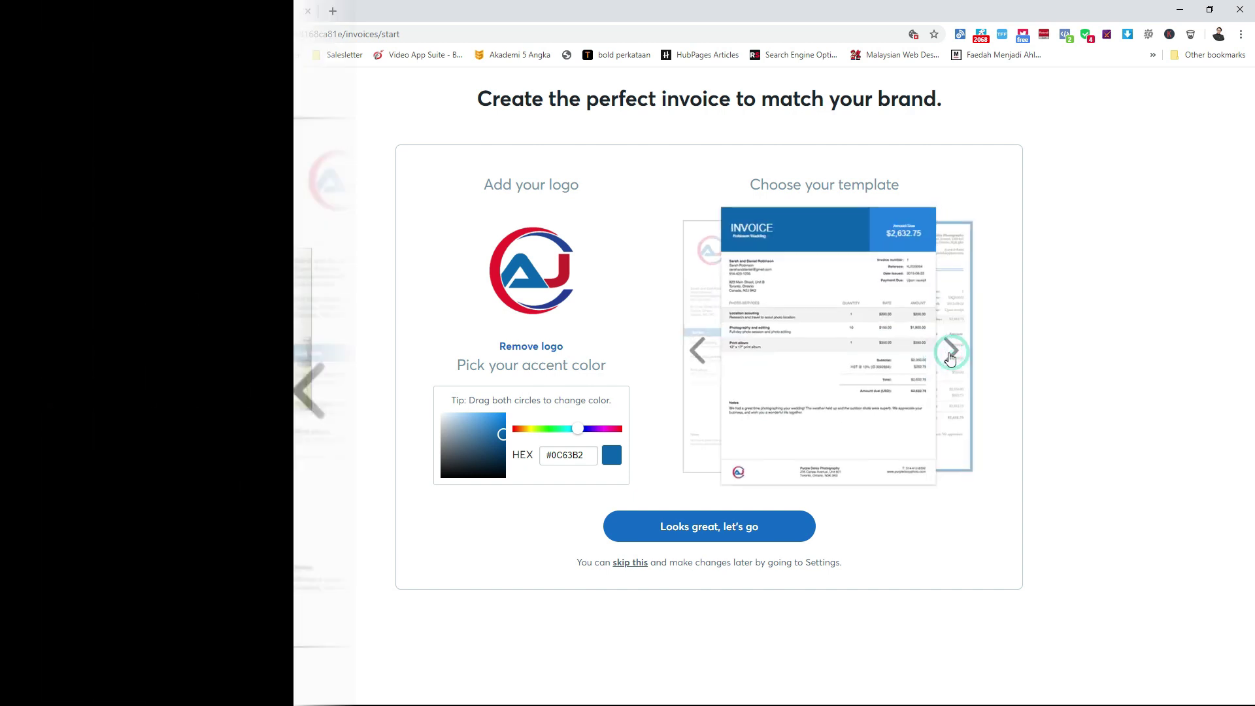
{"action": "left_click", "coordinate": [951, 353]}
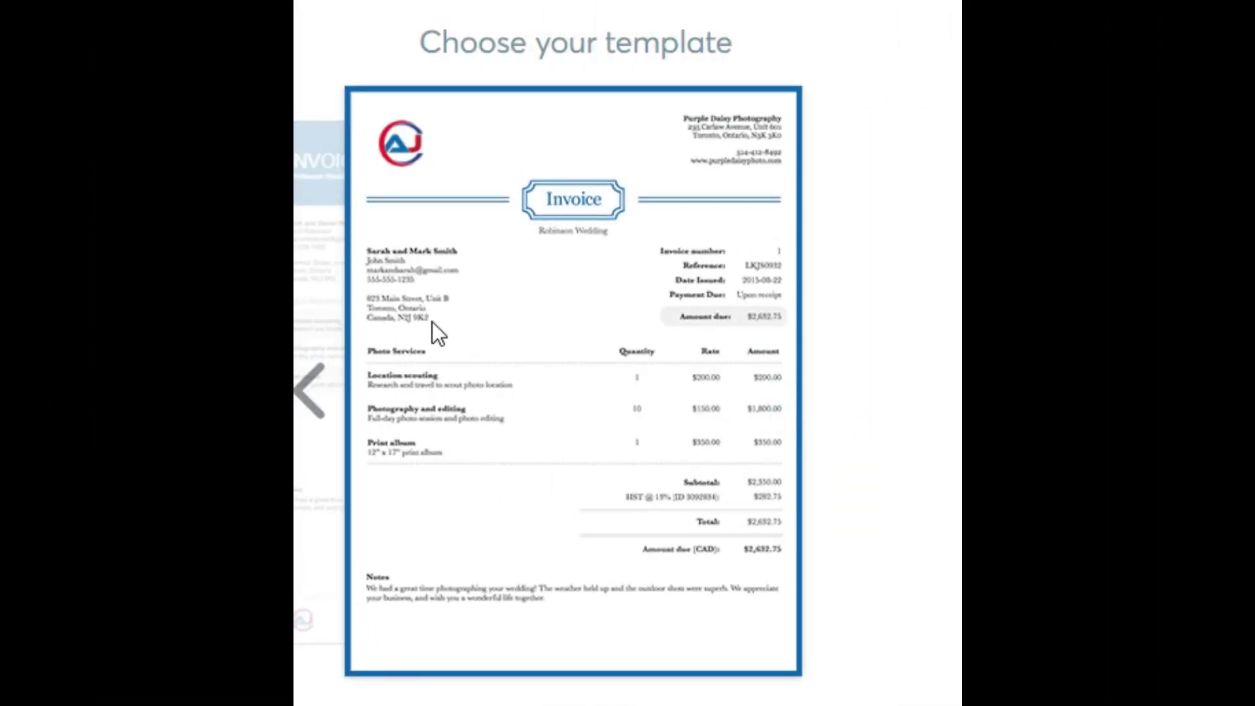
{"action": "left_click", "coordinate": [308, 415]}
{"action": "left_click", "coordinate": [308, 415]}
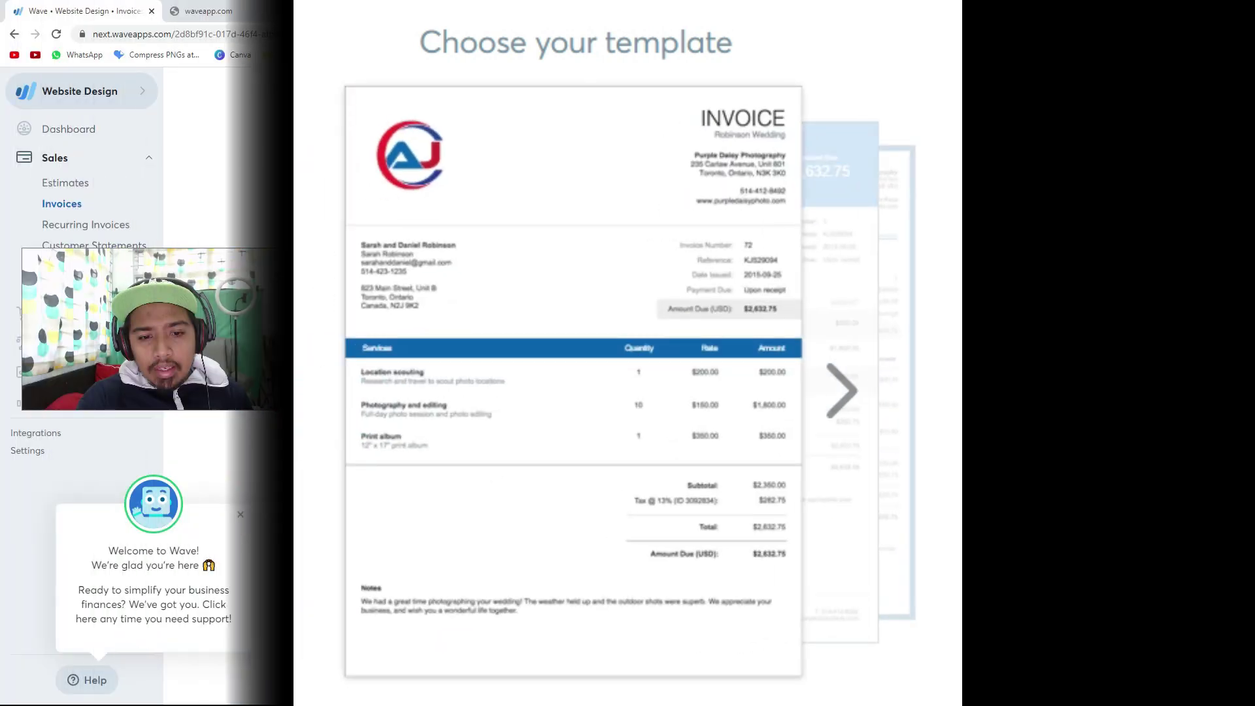
{"action": "left_click_drag", "start_coordinate": [592, 428], "coordinate": [584, 445]}
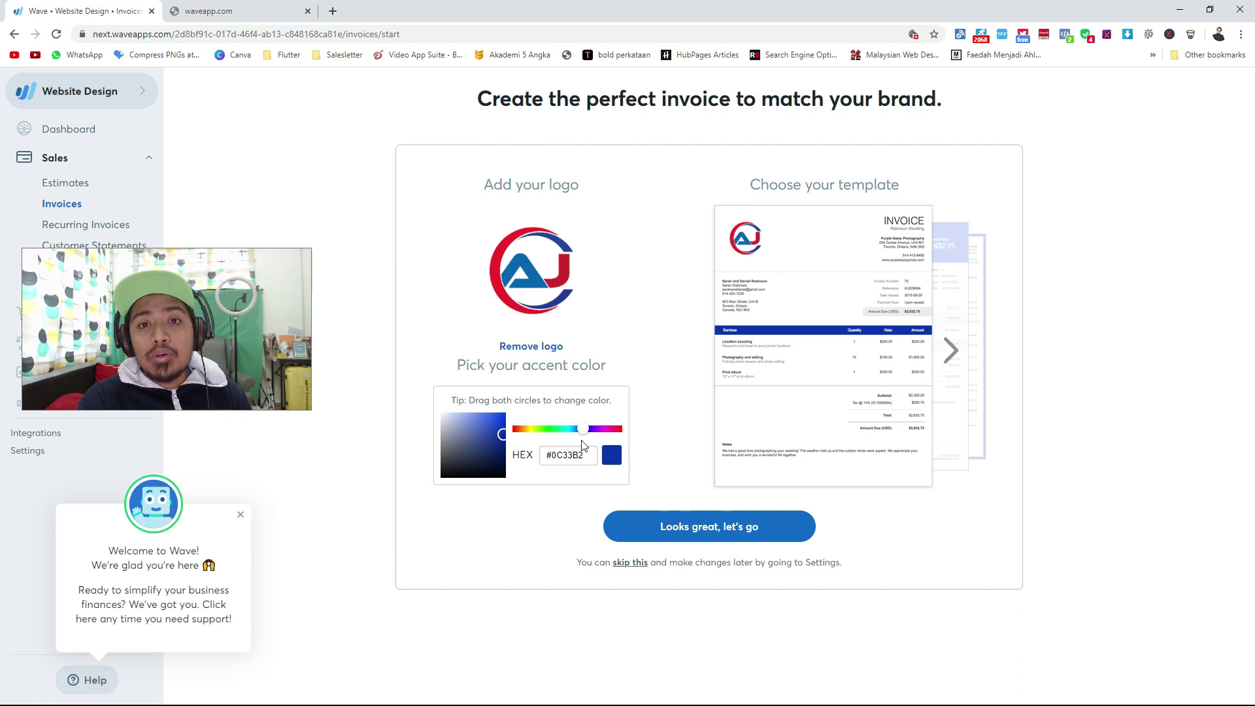
{"action": "left_click", "coordinate": [734, 524]}
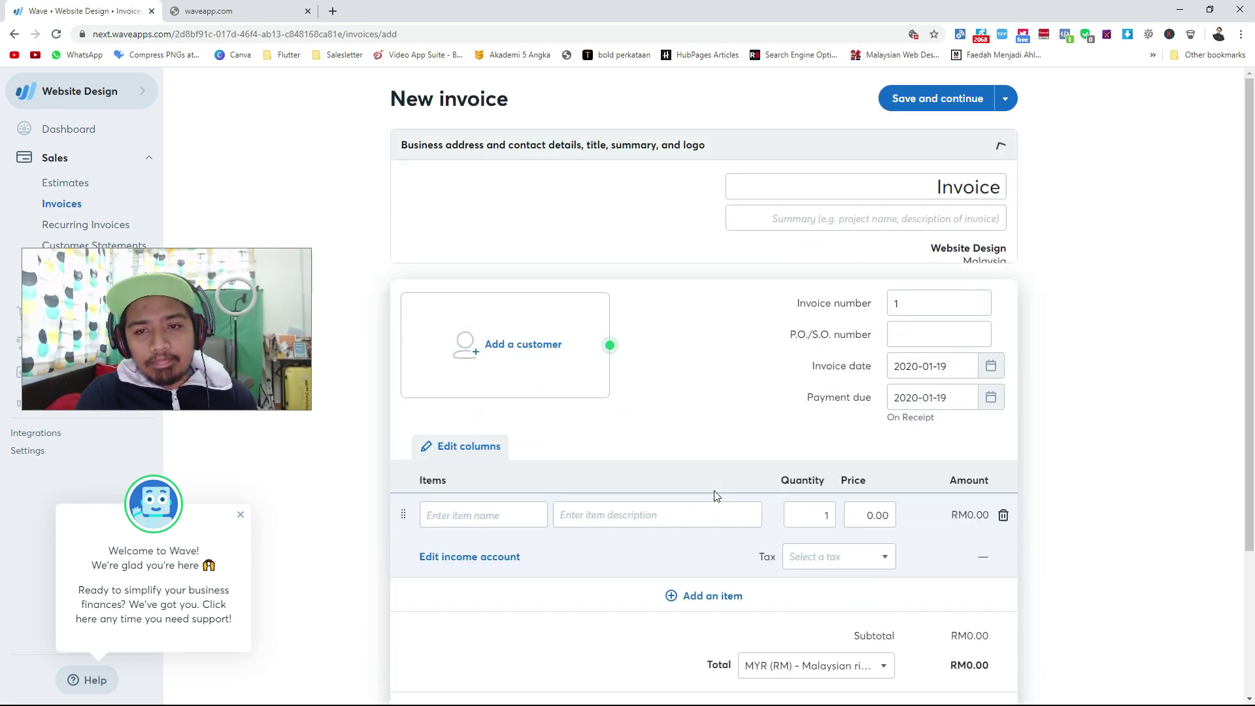
Retitle the invoice 'Invois'.
{"action": "left_click", "coordinate": [955, 188]}
{"action": "left_click_drag", "start_coordinate": [937, 185], "coordinate": [1009, 204]}
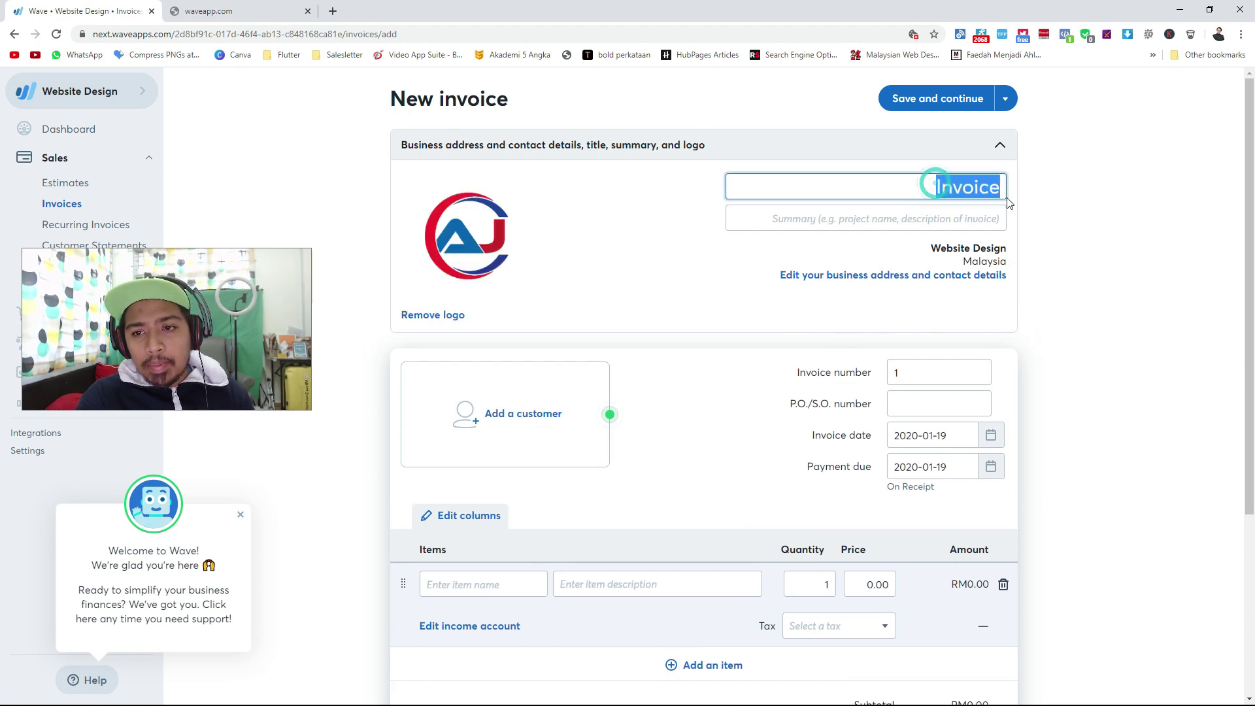
{"action": "type", "text": "Invois"}
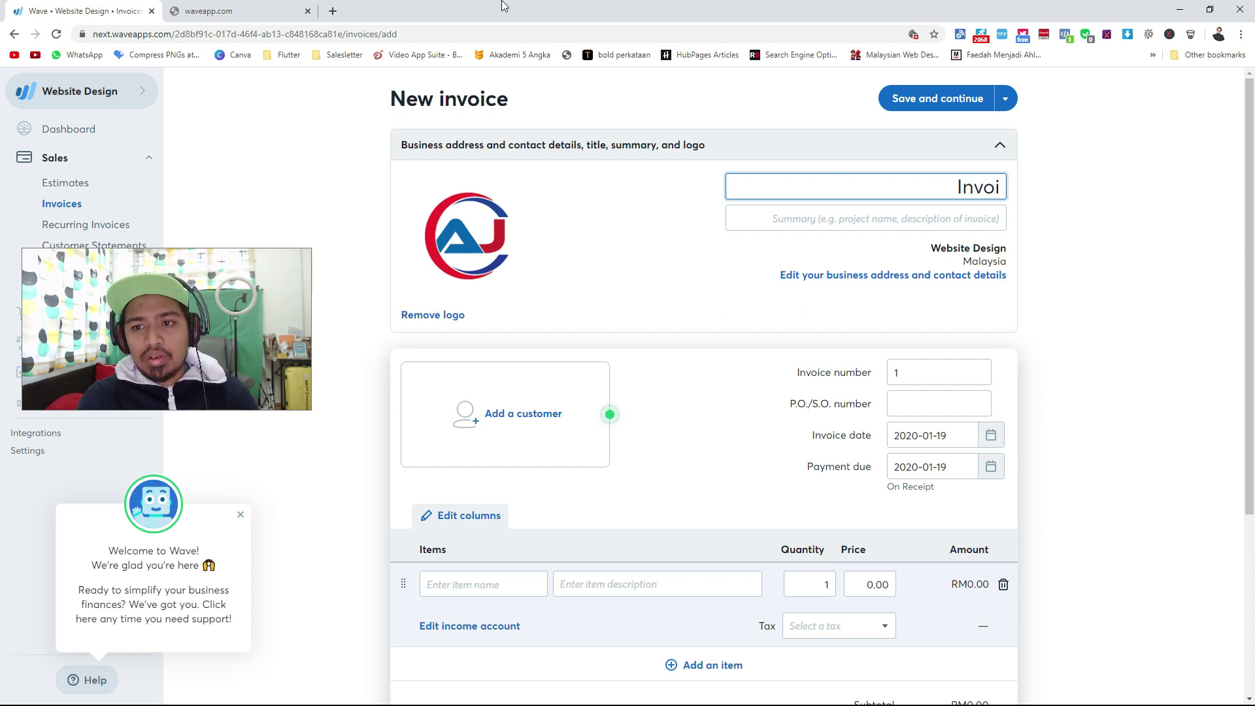
{"action": "key", "text": "BackSpace"}
{"action": "type", "text": "s"}
{"action": "key", "text": "Tab"}
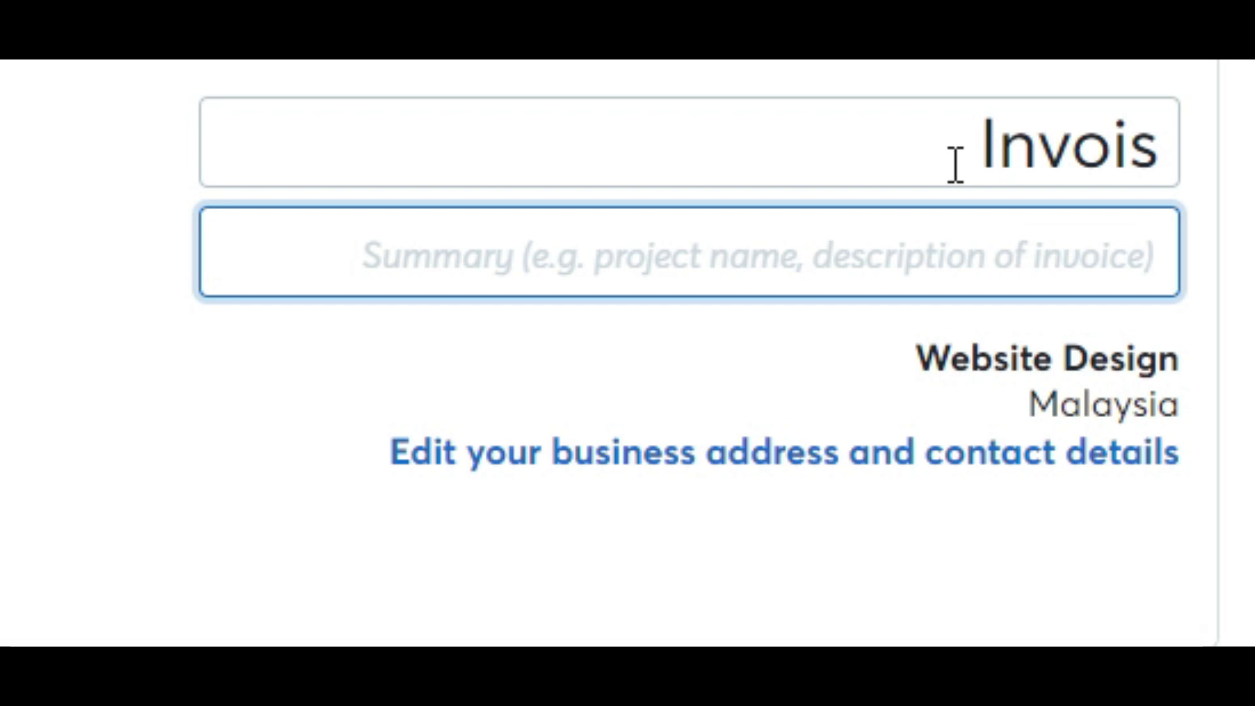
Set the invoice summary to 'Landing Page Website'.
{"action": "type", "text": "Agen"}
{"action": "key", "text": "BackSpace"}
{"action": "key", "text": "BackSpace"}
{"action": "key", "text": "BackSpace"}
{"action": "key", "text": "BackSpace"}
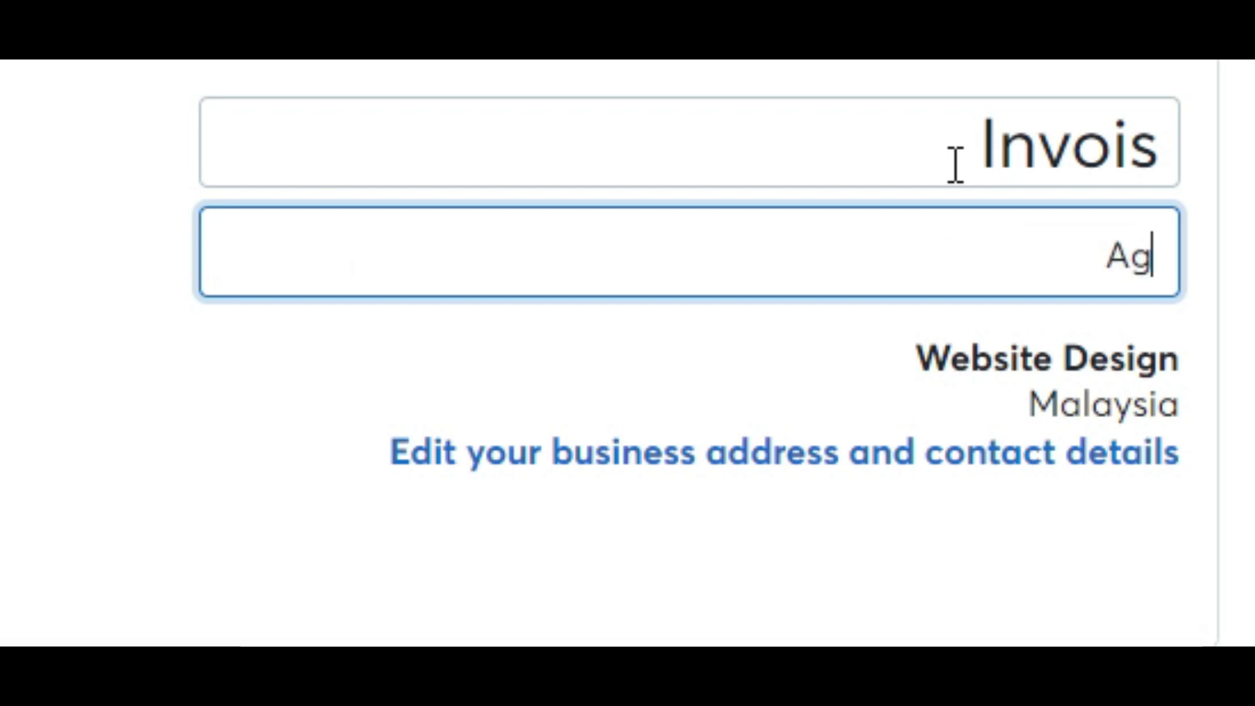
{"action": "type", "text": "A"}
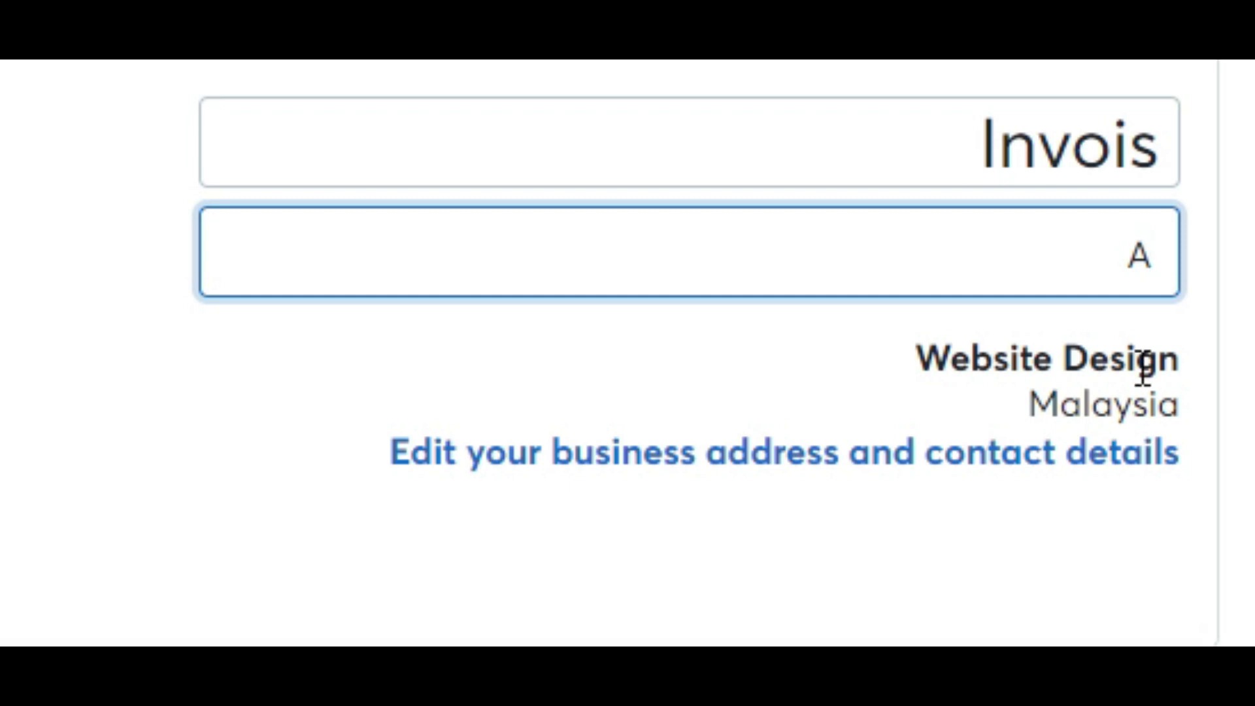
{"action": "key", "text": "BackSpace"}
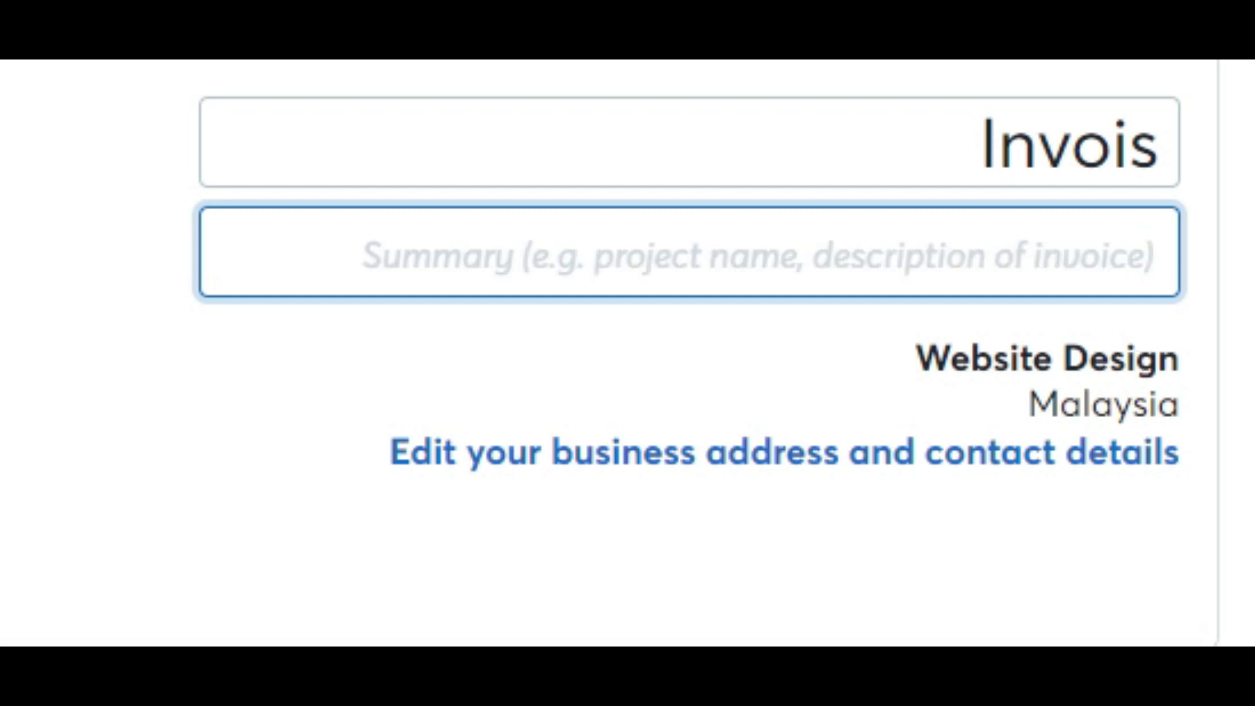
{"action": "type", "text": "Sales Letter Des"}
{"action": "key", "text": "ctrl+a"}
{"action": "type", "text": "Landing Page Web"}
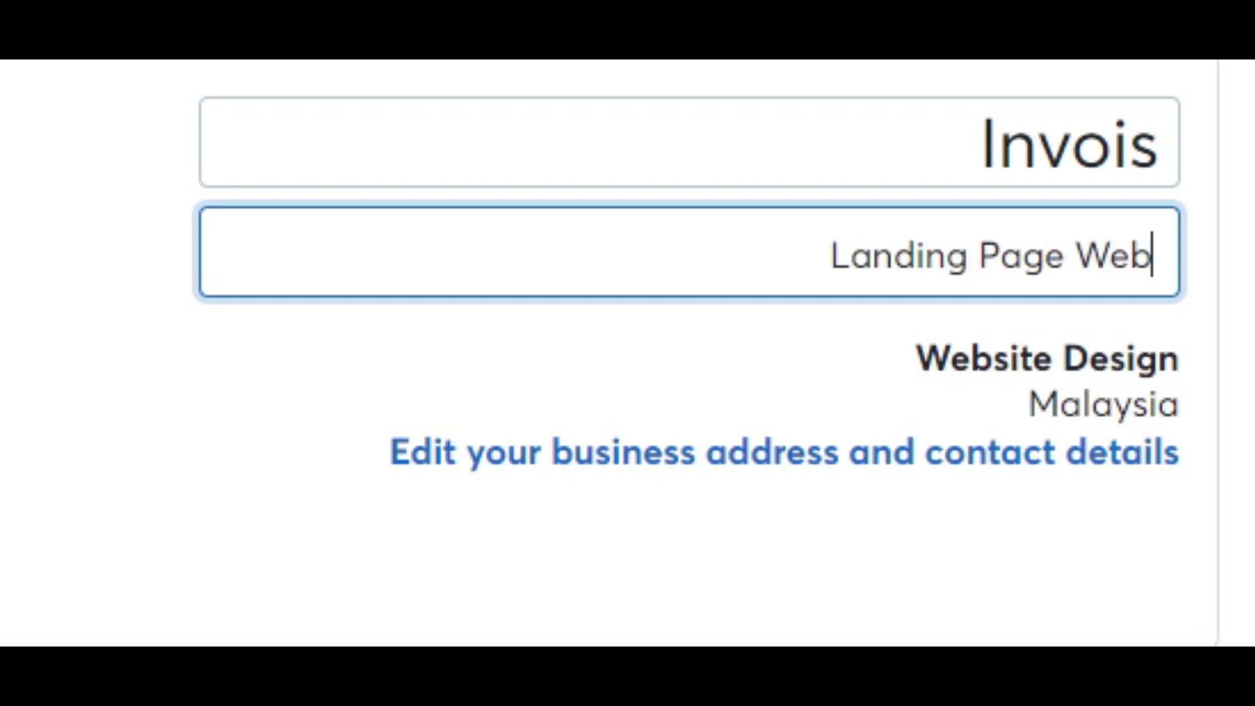
{"action": "type", "text": "site"}
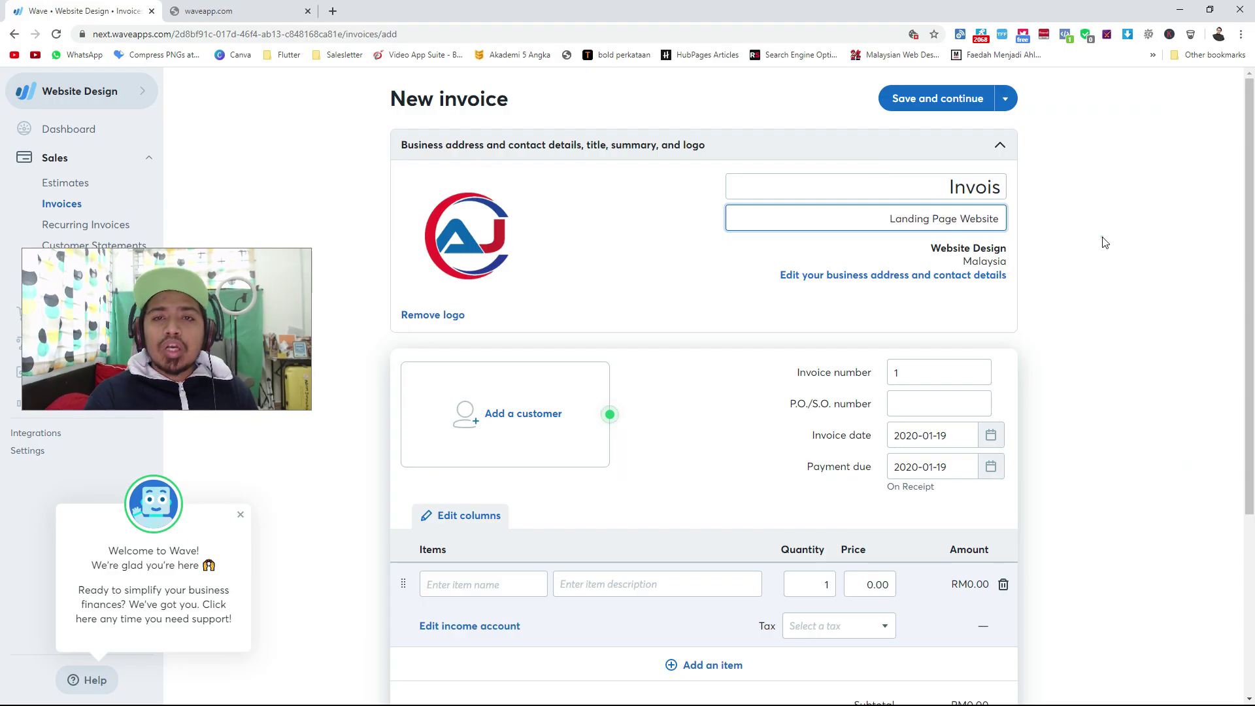
{"action": "left_click", "coordinate": [1104, 241]}
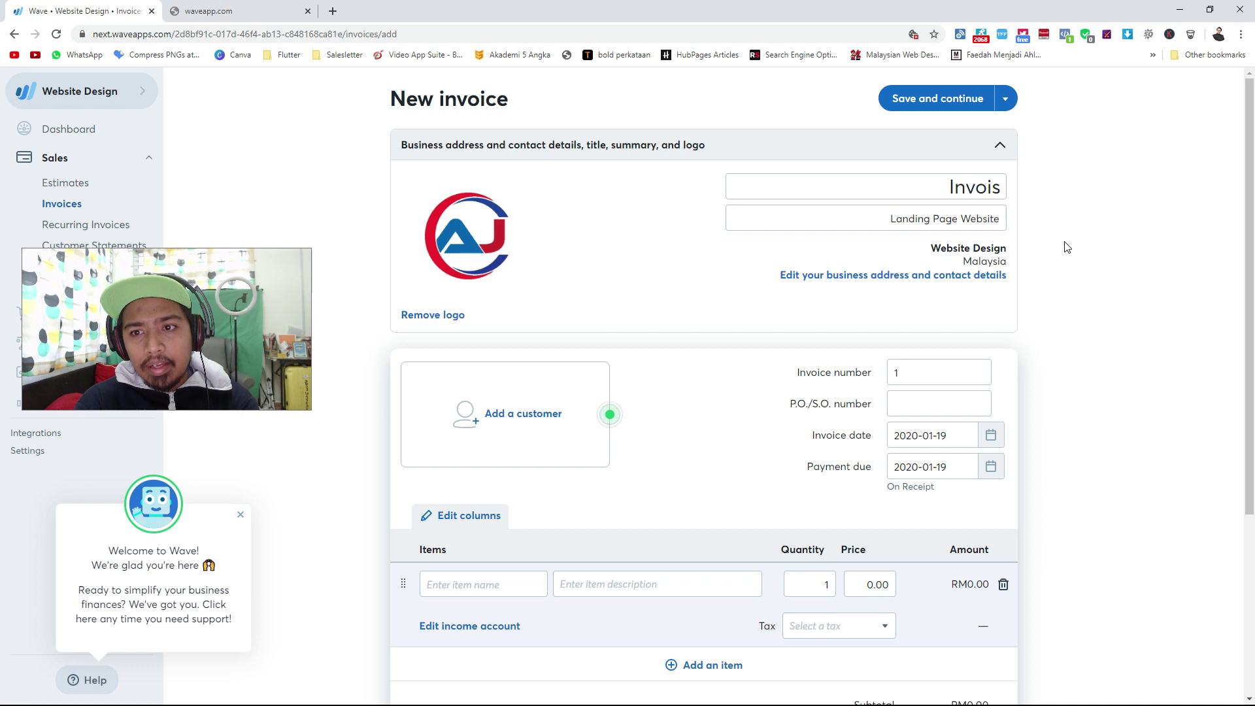
{"action": "left_click", "coordinate": [975, 186]}
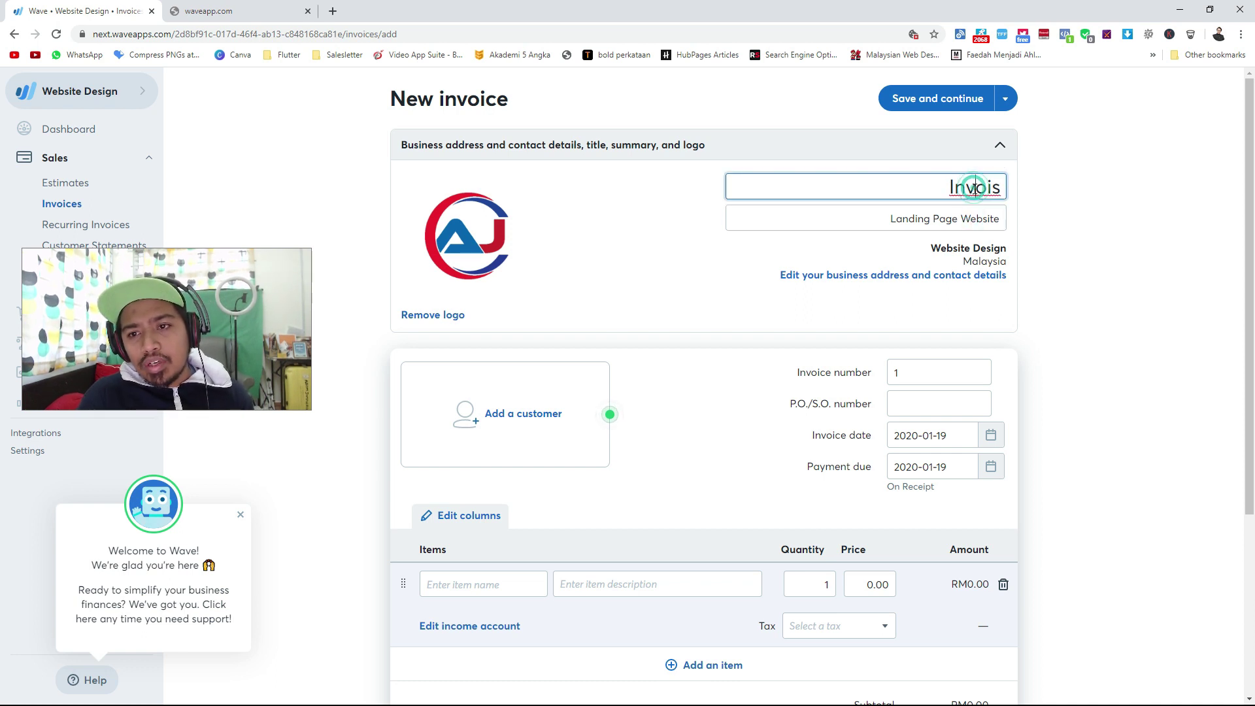
{"action": "left_click", "coordinate": [893, 217]}
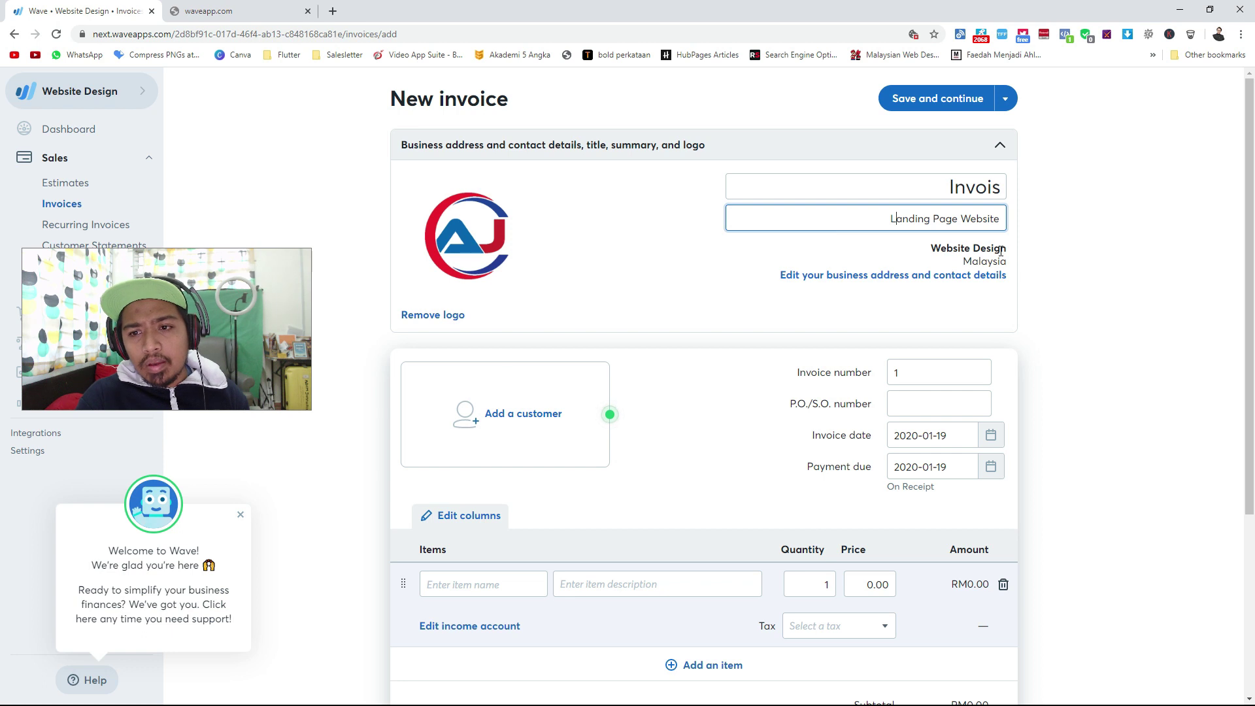
Set the business address location to Senawang, Negeri Sembilan.
{"action": "left_click", "coordinate": [678, 272]}
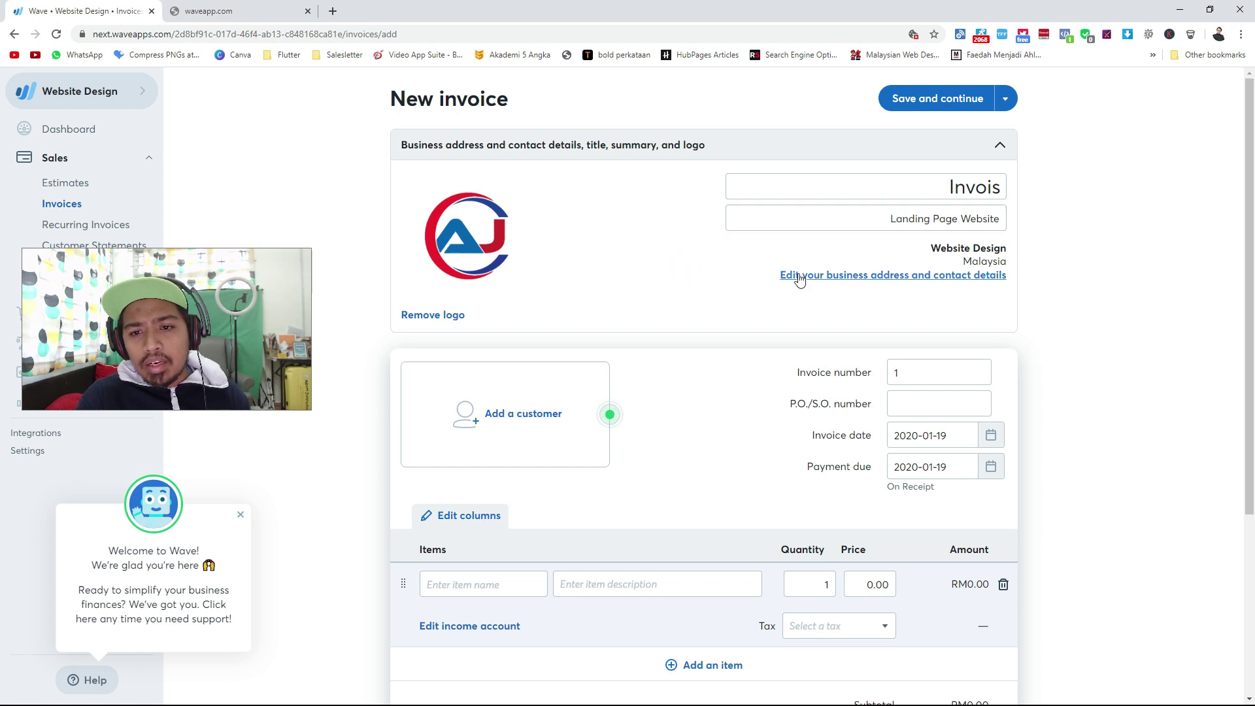
{"action": "left_click", "coordinate": [794, 277]}
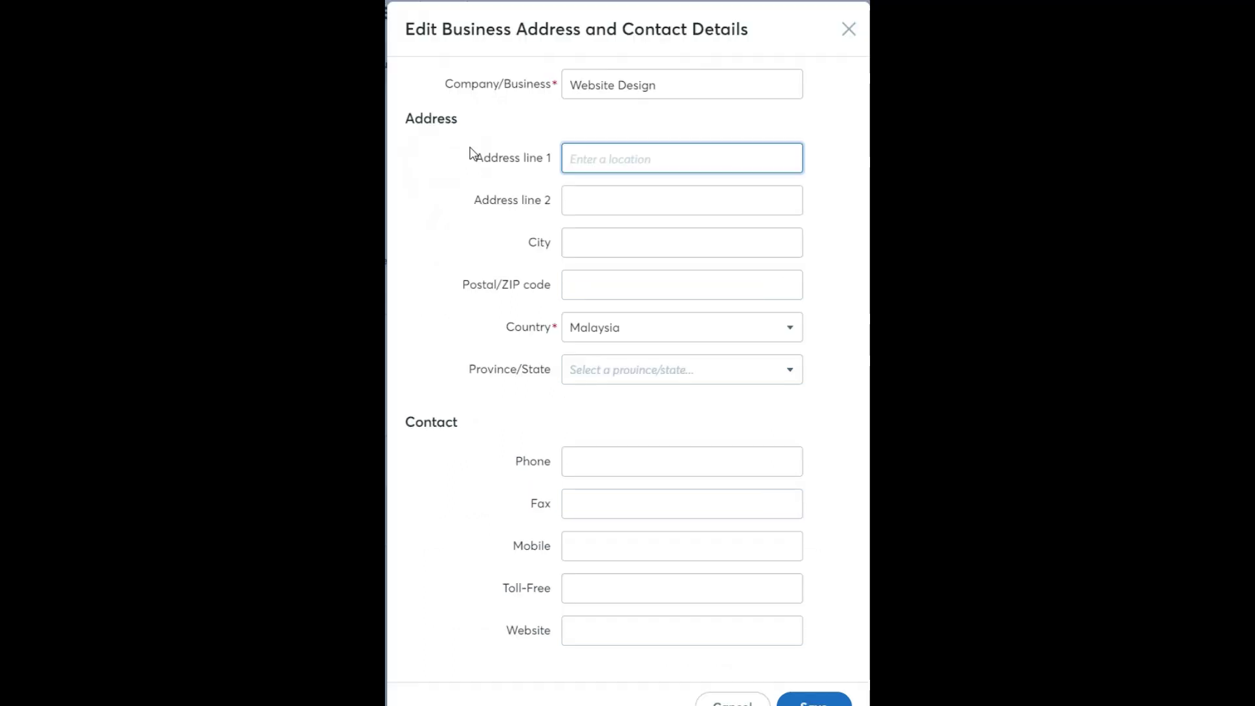
{"action": "type", "text": "N"}
{"action": "key", "text": "BackSpace"}
{"action": "type", "text": "N"}
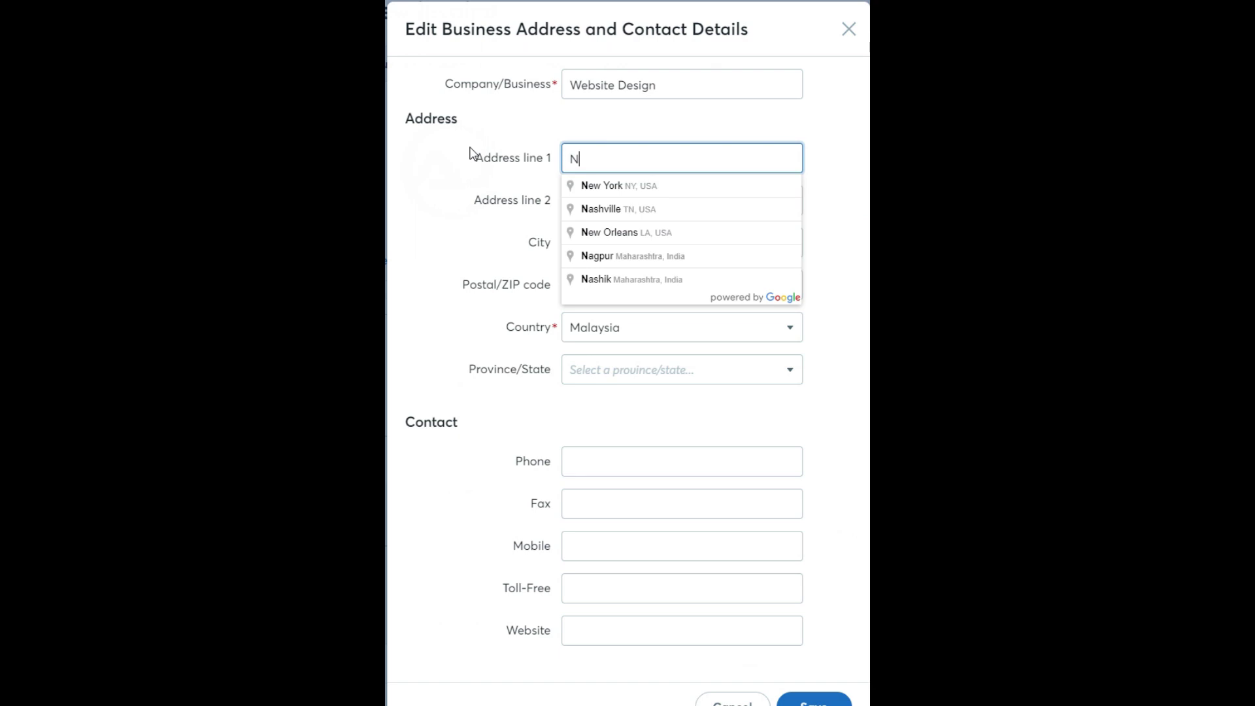
{"action": "key", "text": "BackSpace"}
{"action": "type", "text": "Sena"}
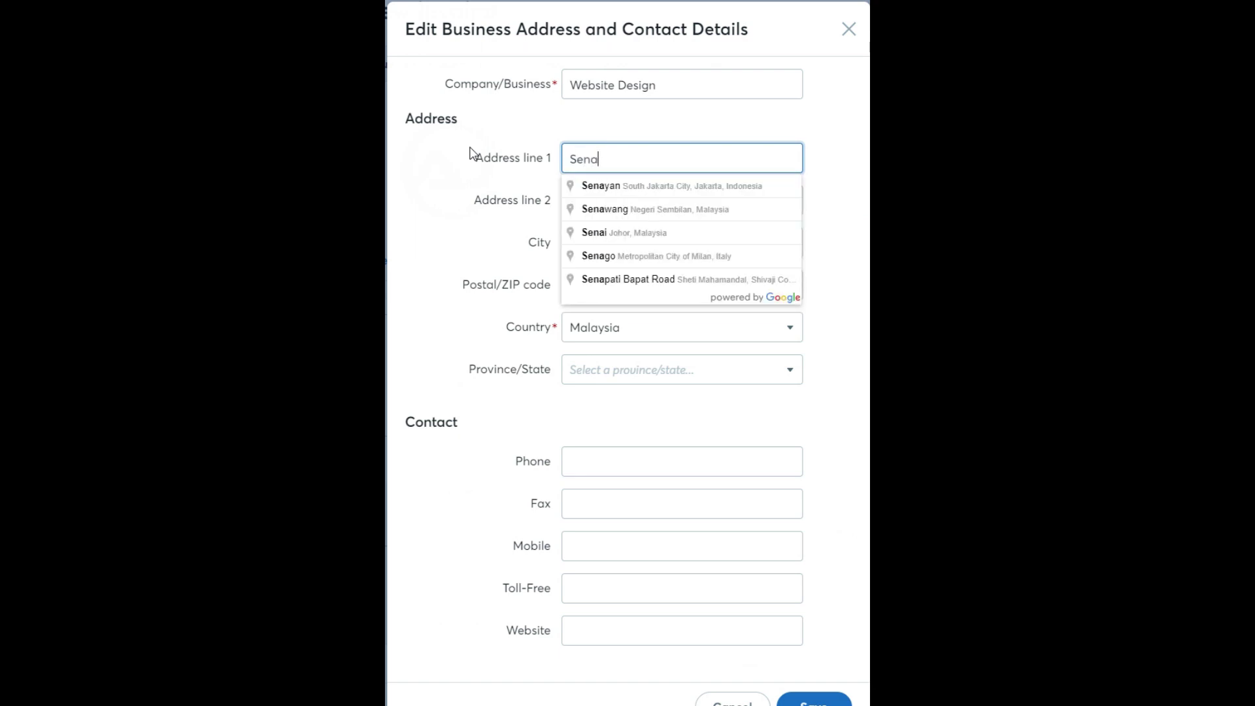
{"action": "type", "text": "wang"}
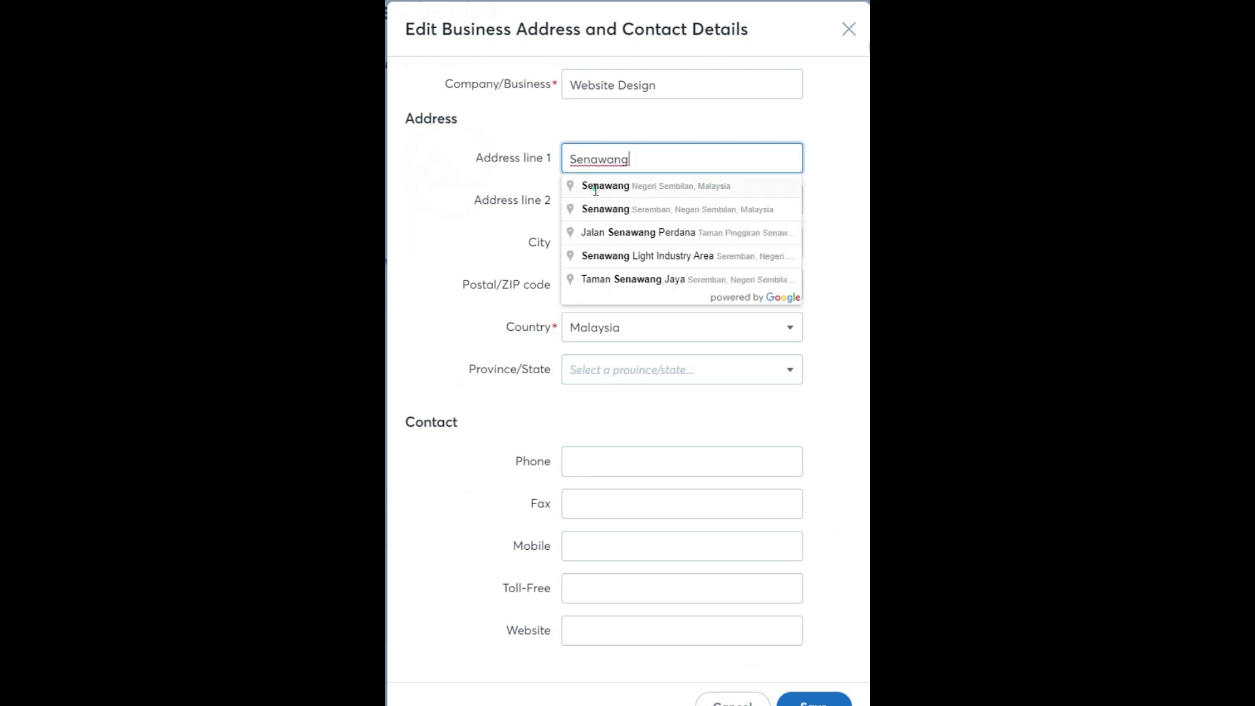
{"action": "left_click", "coordinate": [595, 187]}
{"action": "scroll", "coordinate": [560, 517], "scroll_direction": "down", "scroll_amount": 1}
Add the business phone number and website, leaving mobile empty, and save the details.
{"action": "left_click", "coordinate": [581, 416]}
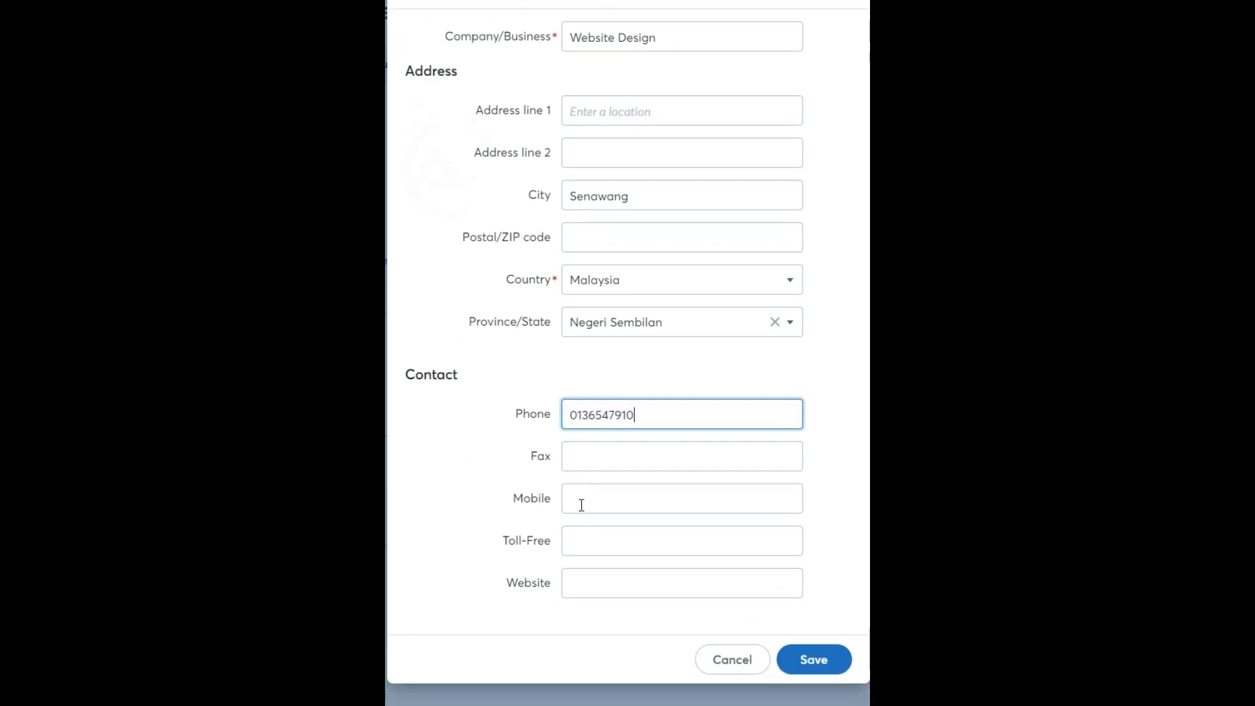
{"action": "left_click", "coordinate": [581, 505]}
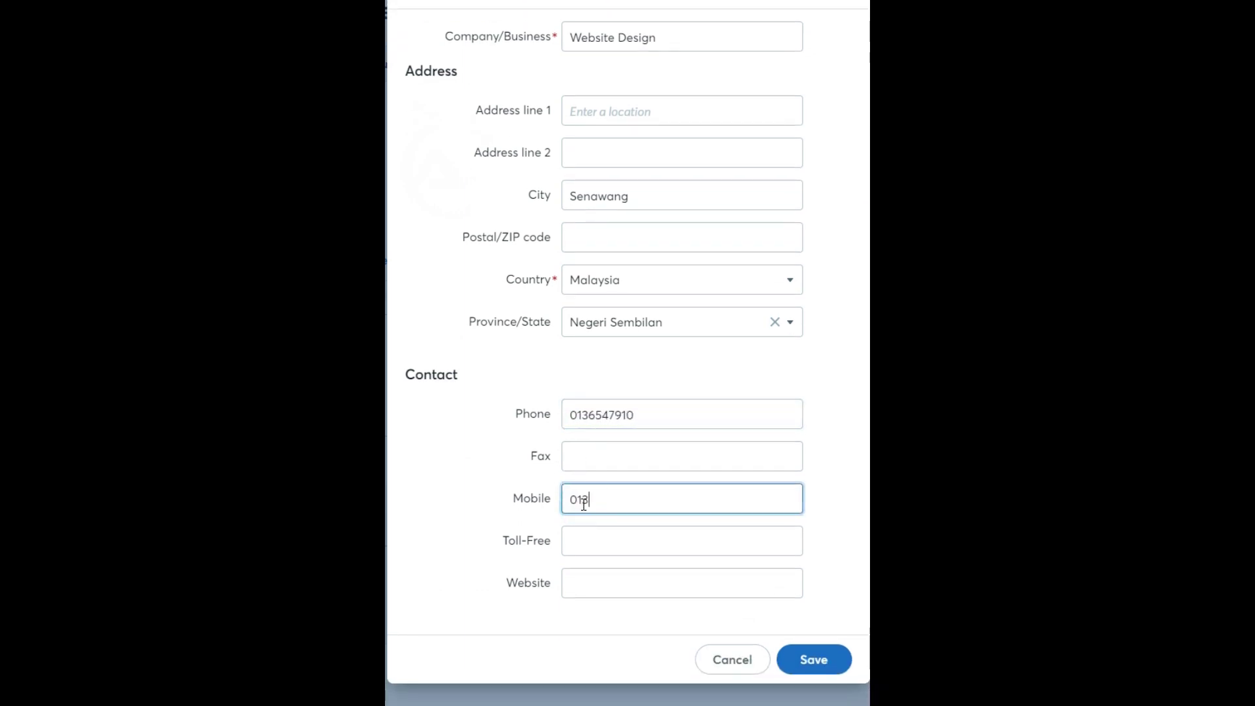
{"action": "double_click", "coordinate": [656, 498]}
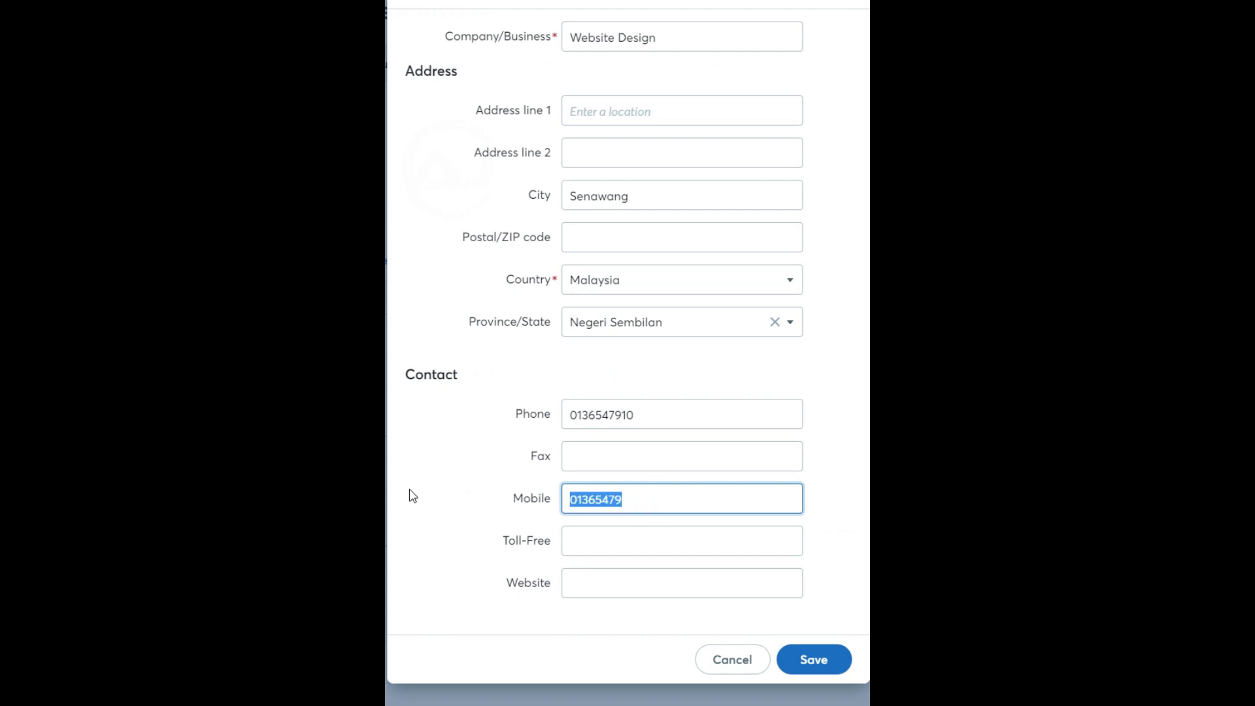
{"action": "key", "text": "BackSpace"}
{"action": "left_click", "coordinate": [582, 577]}
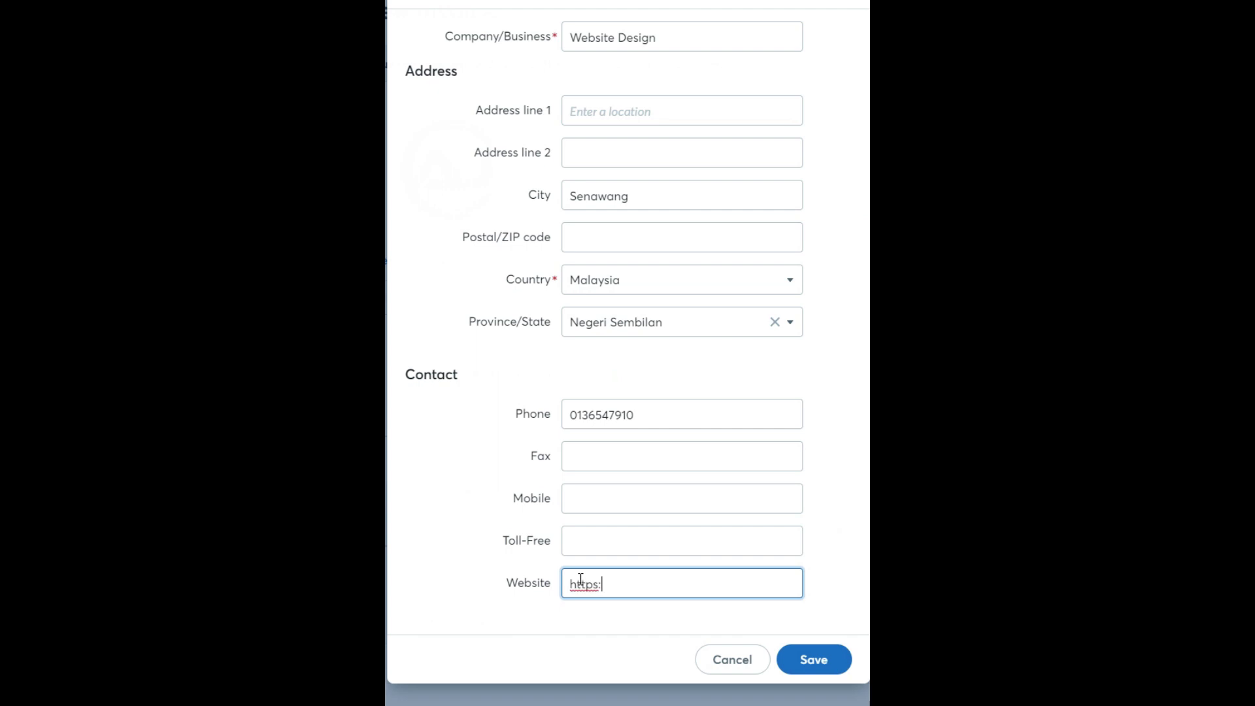
{"action": "type", "text": "aludin.c"}
{"action": "key", "text": "BackSpace"}
{"action": "type", "text": ".co"}
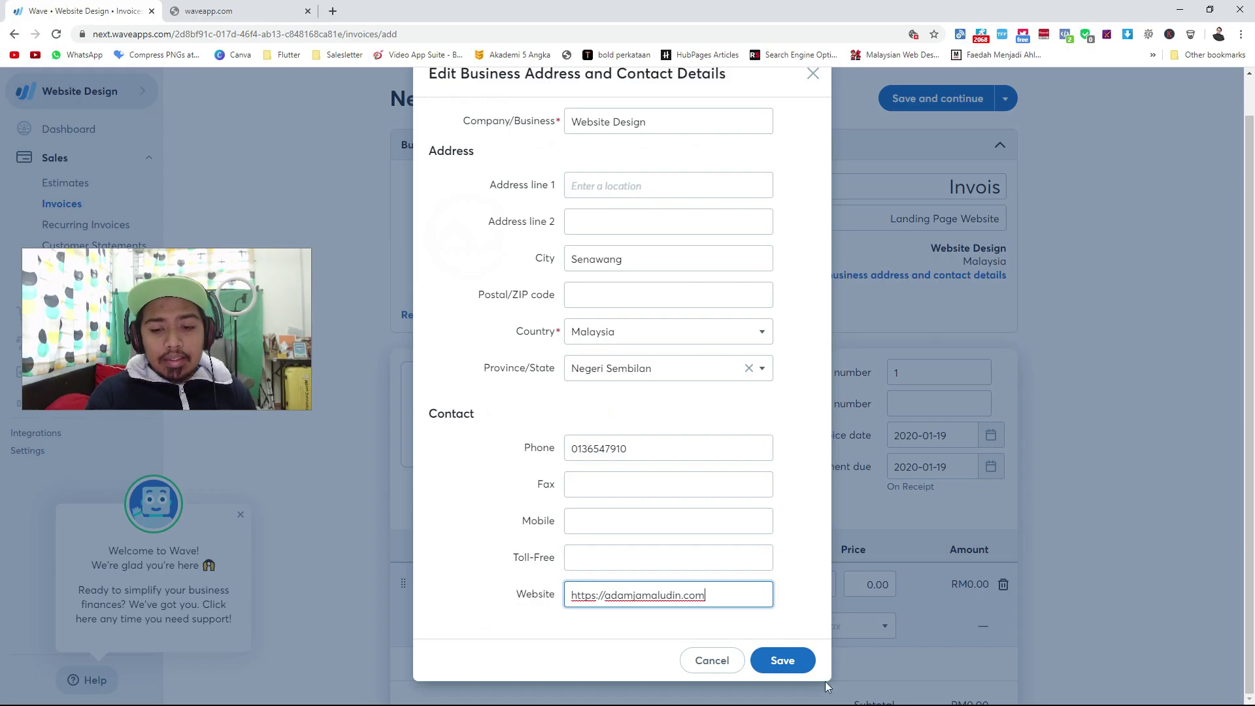
{"action": "left_click", "coordinate": [807, 670]}
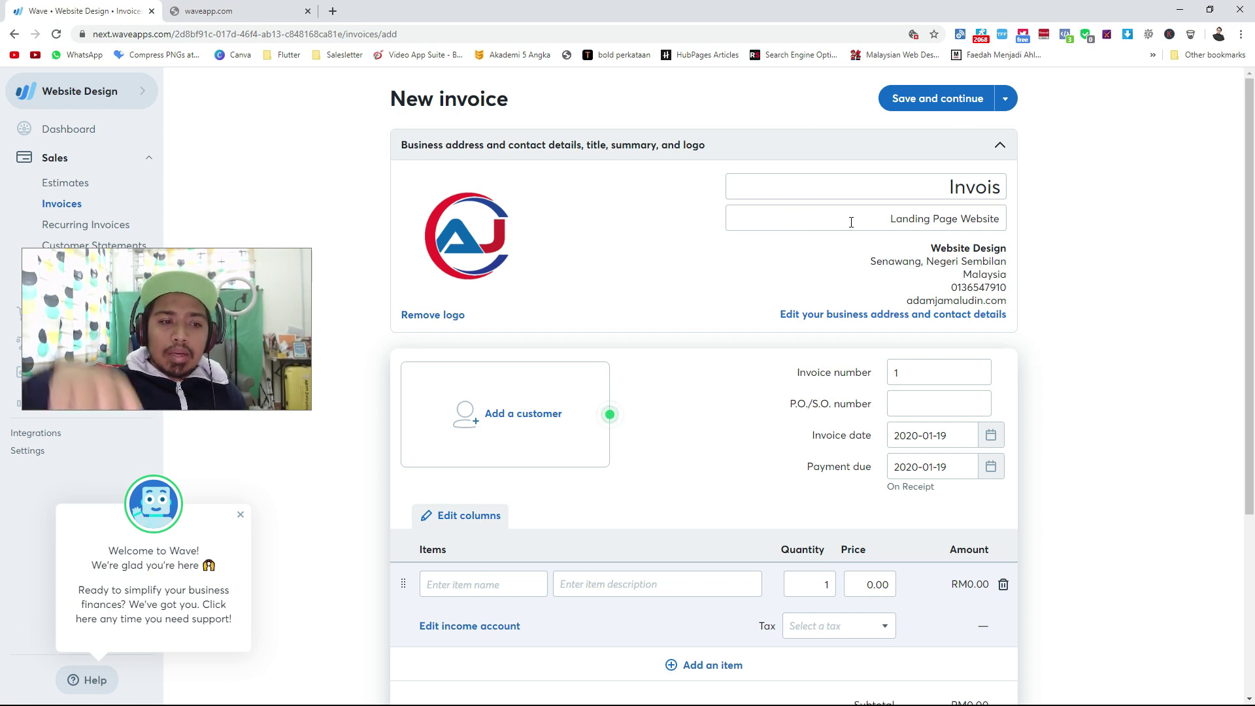
Start a new customer and enter the customer's name and e-mail address.
{"action": "left_click", "coordinate": [532, 434]}
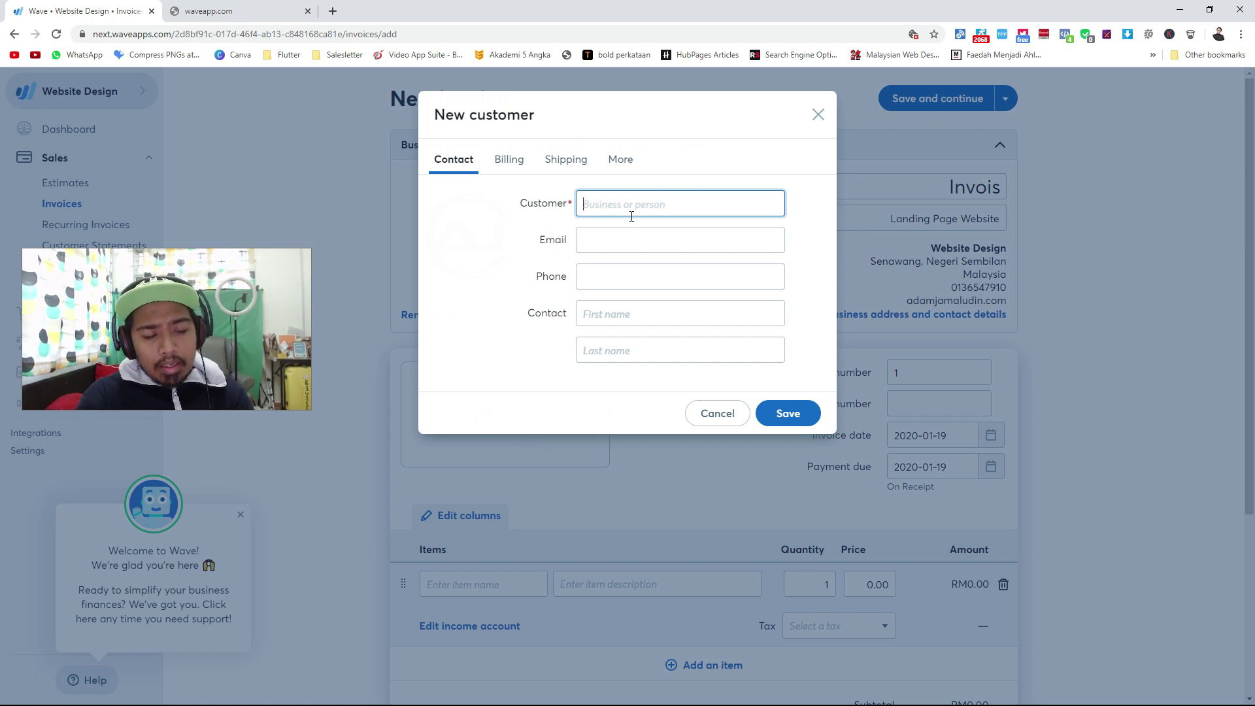
{"action": "type", "text": "Ejhe"}
{"action": "key", "text": "BackSpace"}
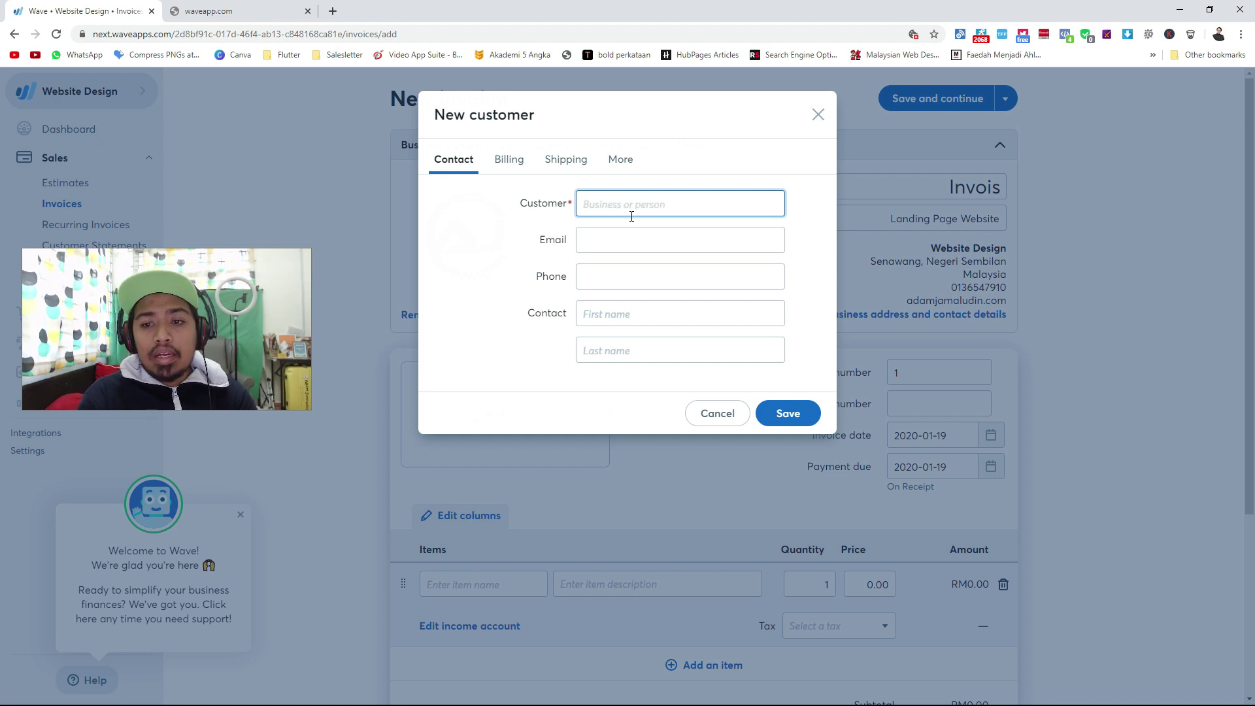
{"action": "type", "text": "E"}
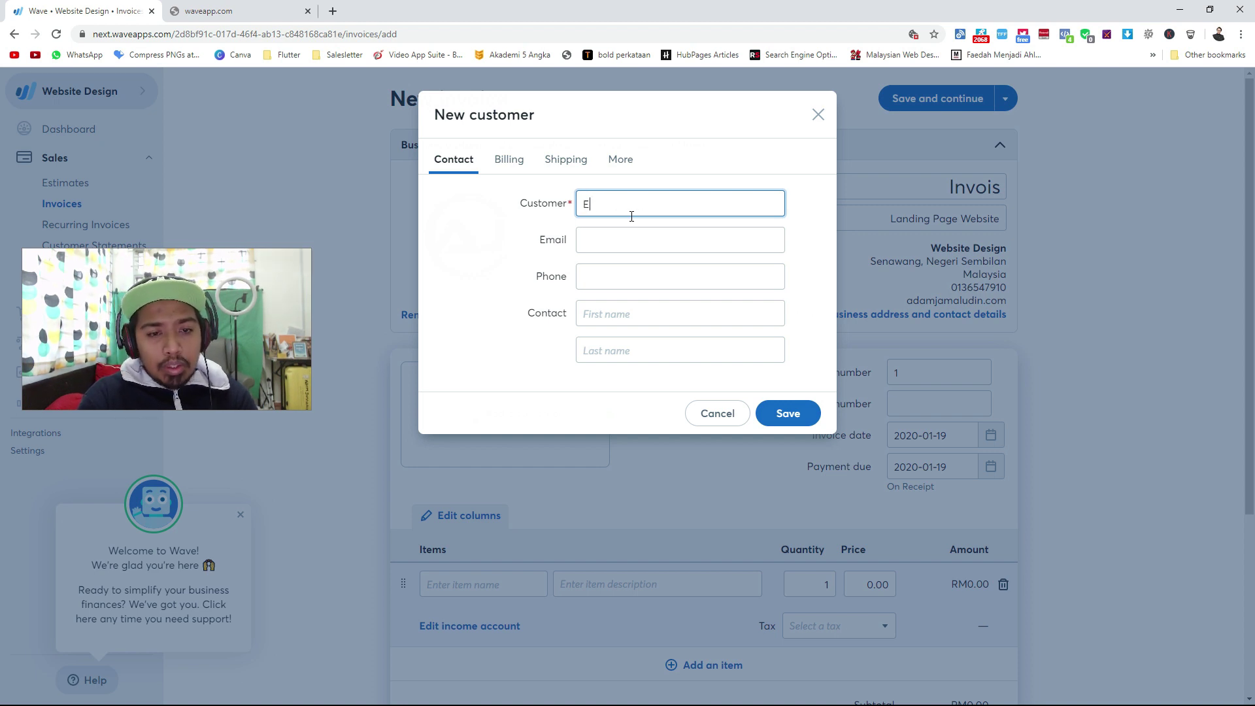
{"action": "left_click", "coordinate": [622, 247]}
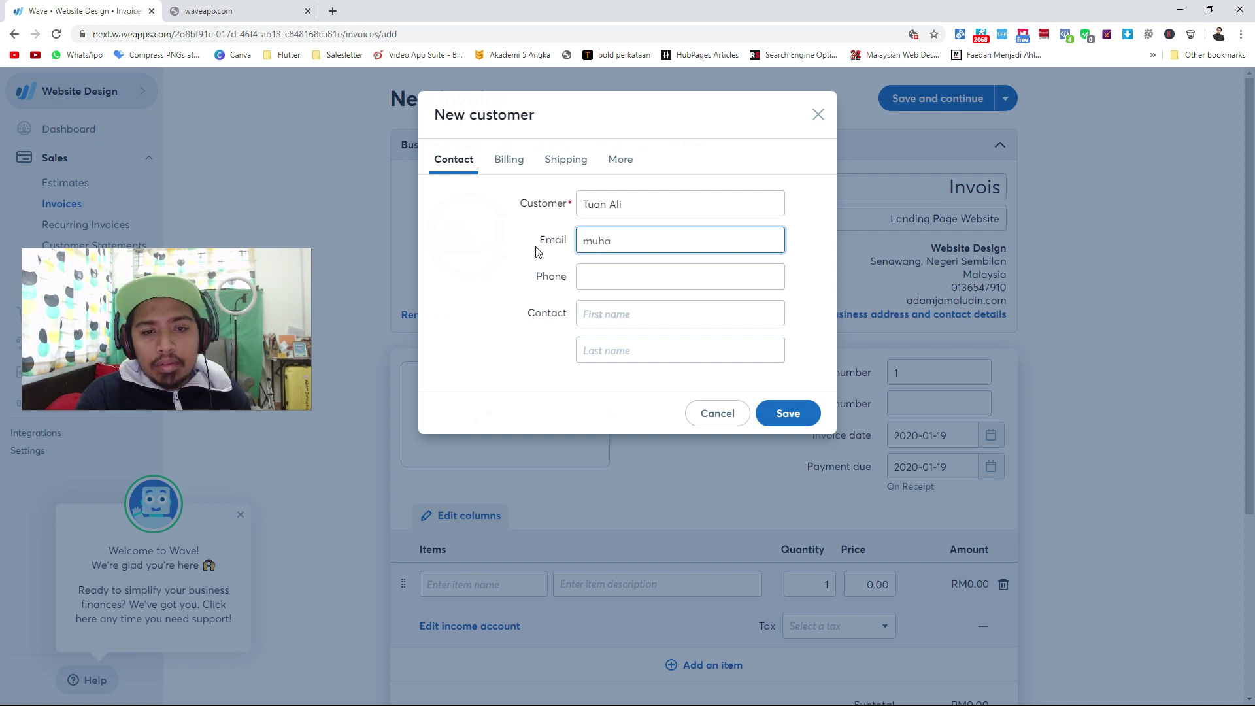
{"action": "left_click", "coordinate": [635, 211]}
{"action": "key", "text": "BackSpace"}
{"action": "key", "text": "BackSpace"}
{"action": "type", "text": "dam"}
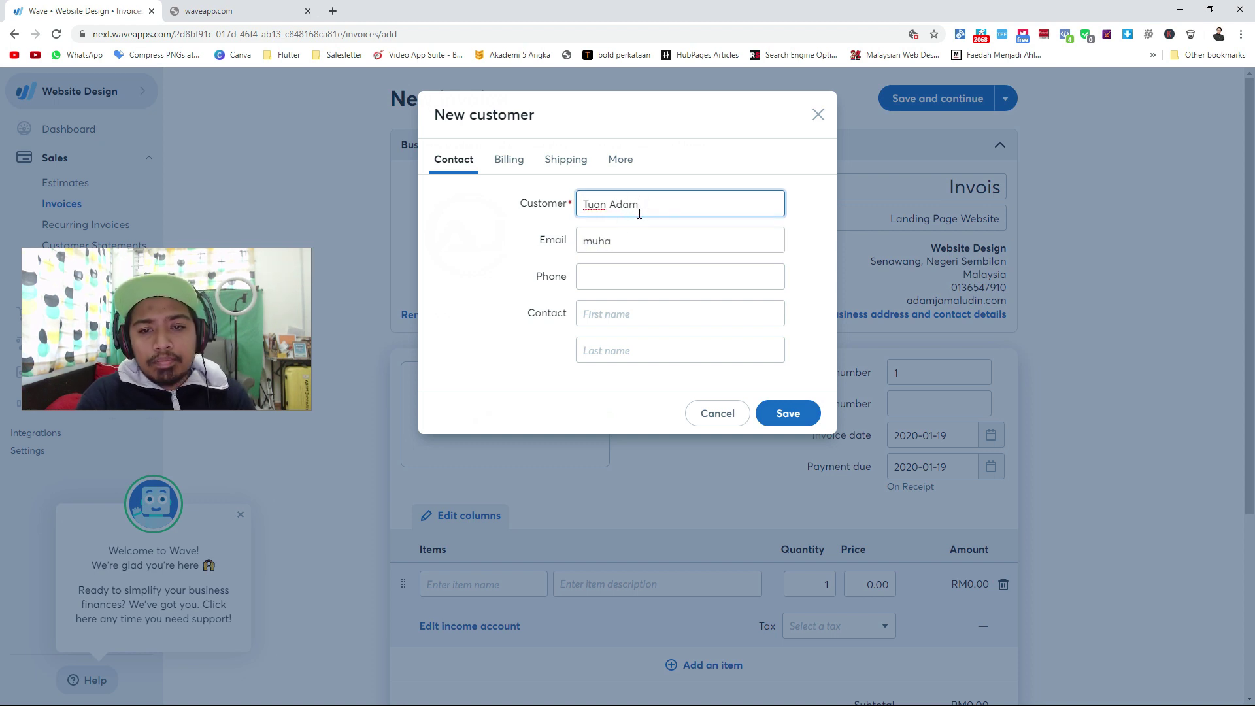
{"action": "left_click", "coordinate": [613, 247]}
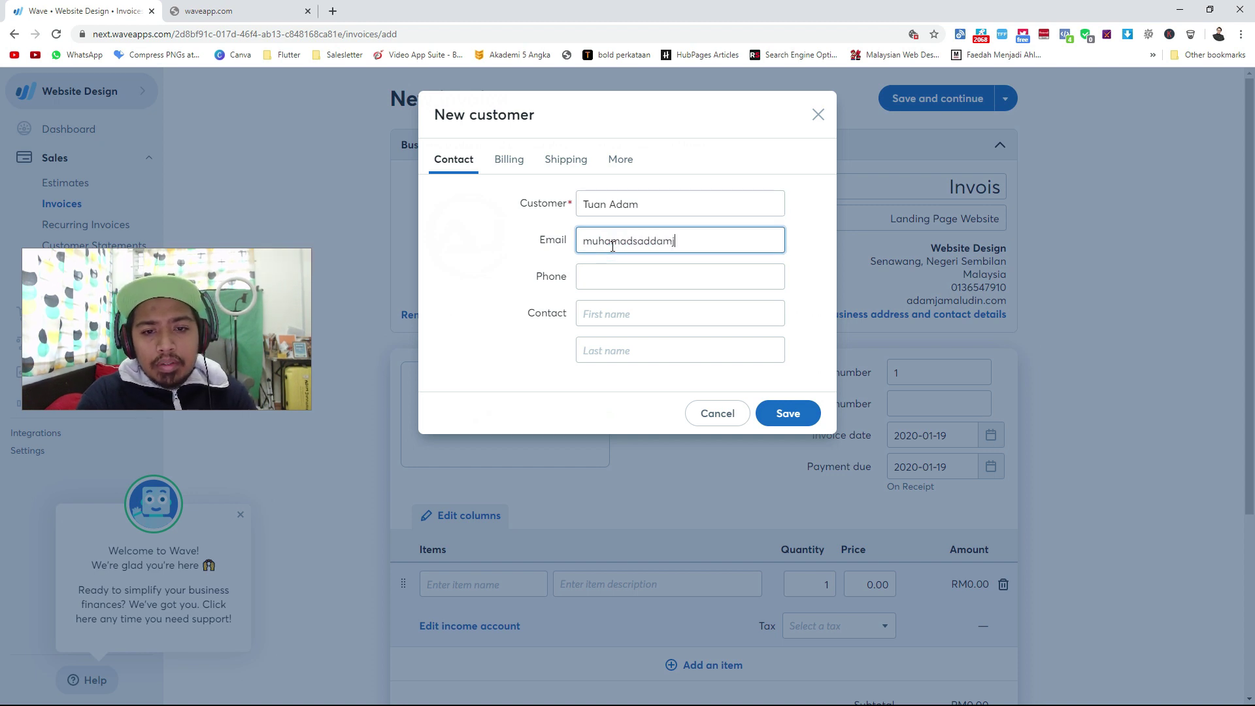
{"action": "key", "text": "Tab"}
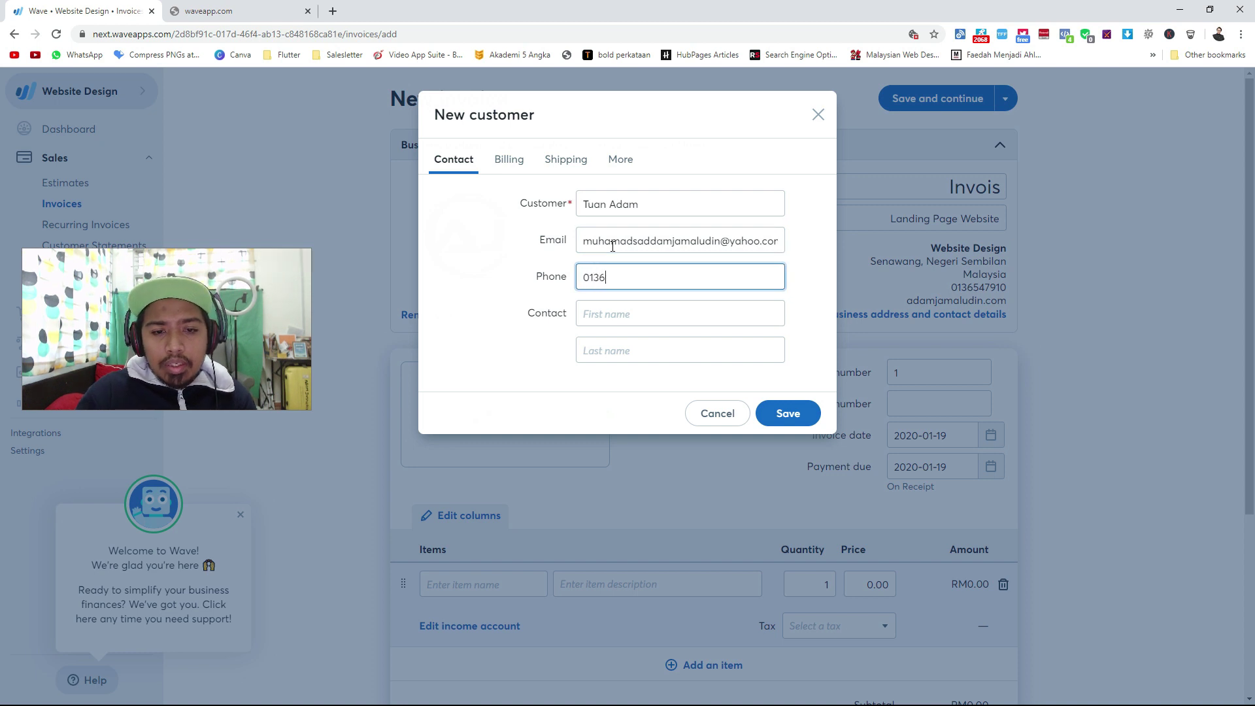
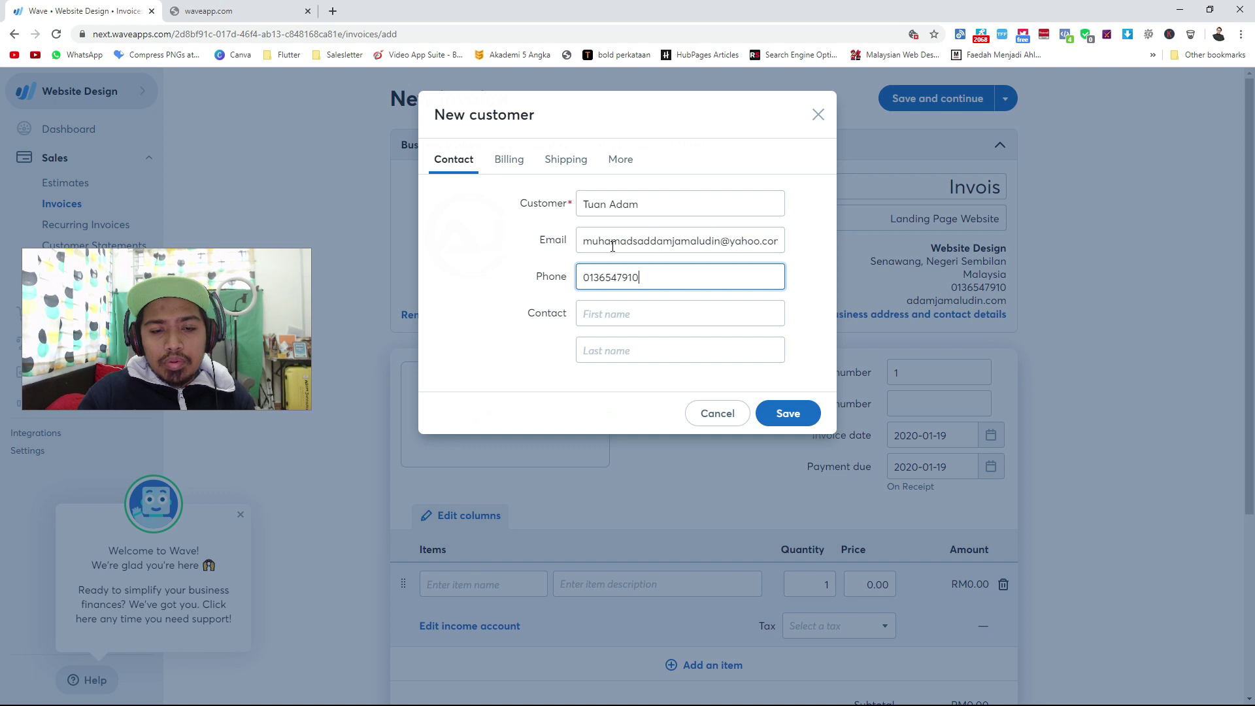
Add the customer's phone number and contact first and last name, then save.
{"action": "left_click", "coordinate": [604, 313]}
{"action": "key", "text": "Tab"}
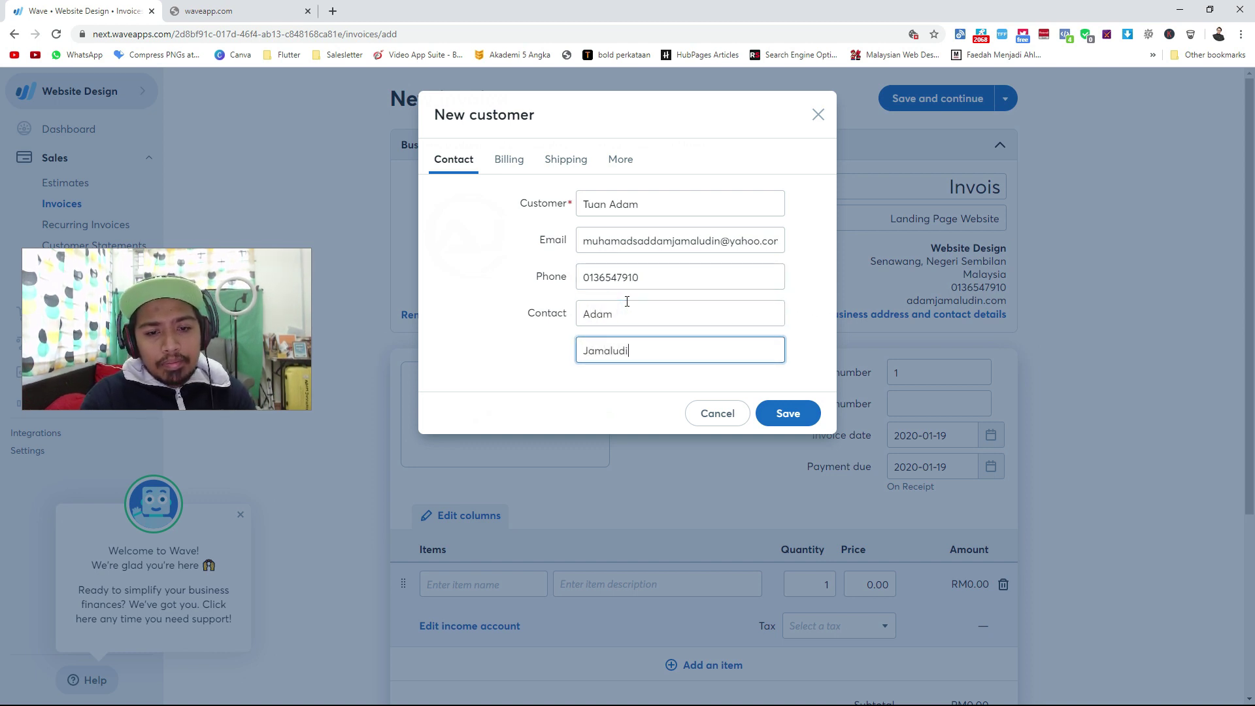
{"action": "left_click", "coordinate": [771, 412]}
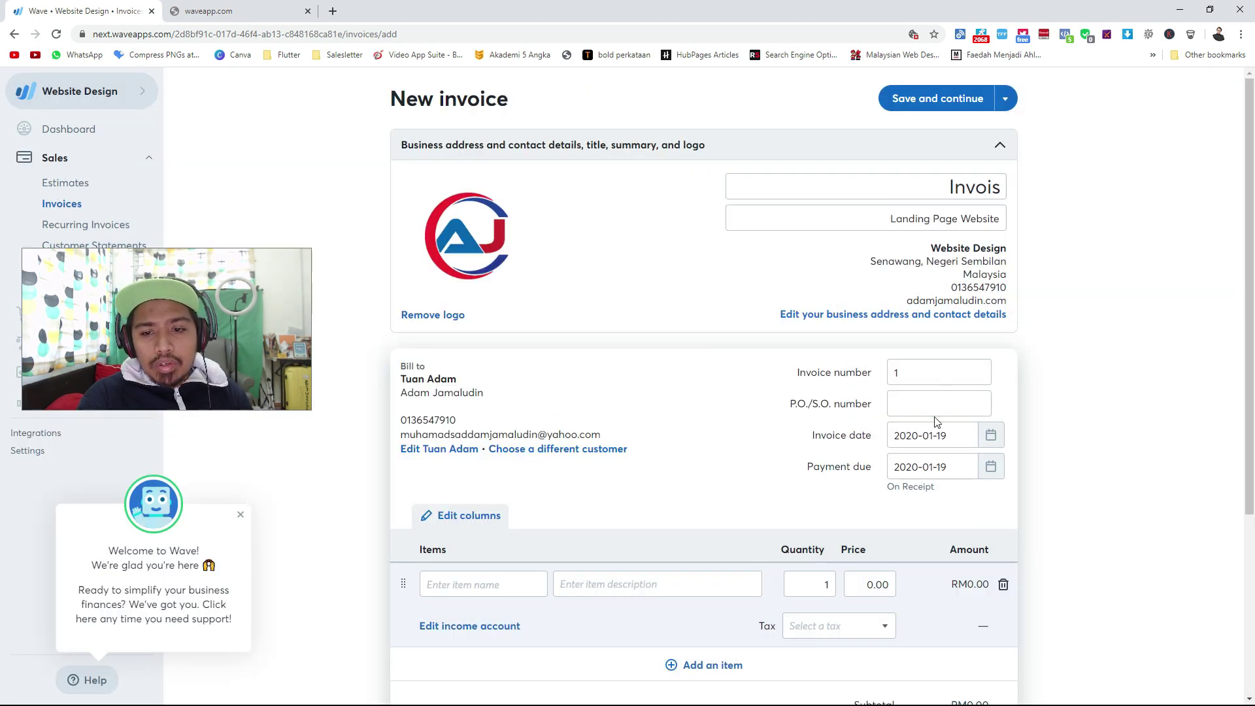
{"action": "left_click", "coordinate": [918, 376]}
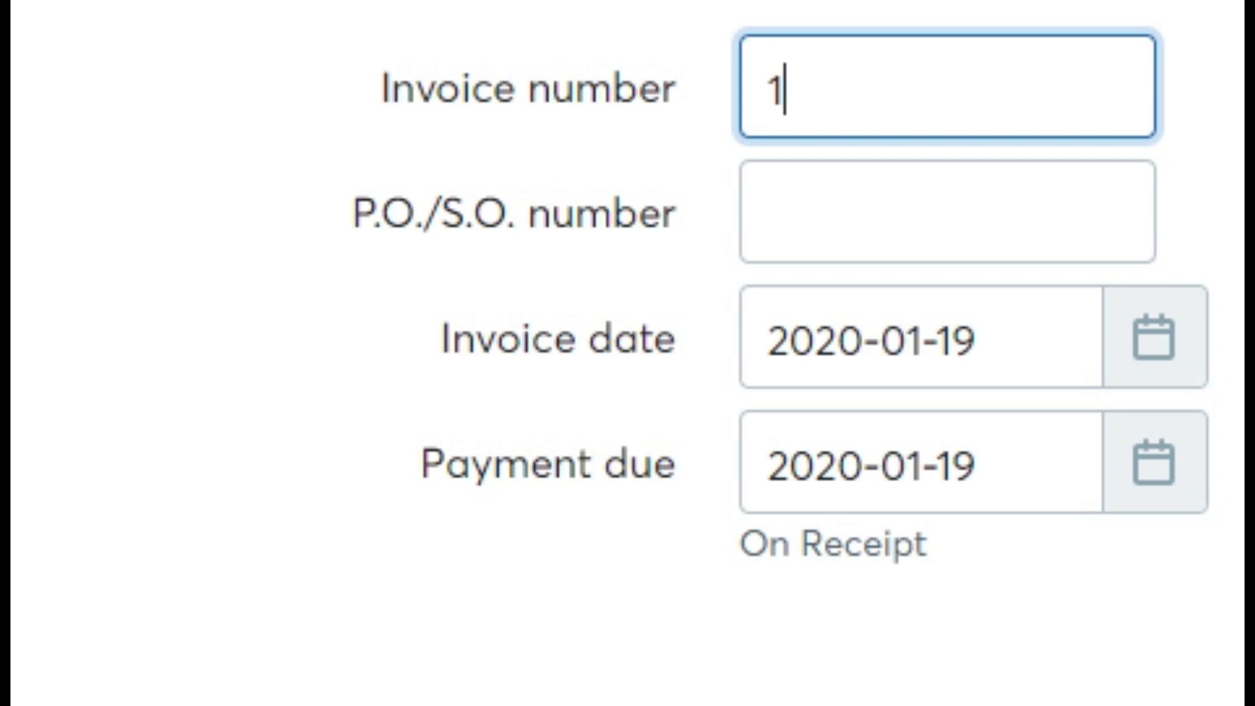
{"action": "key", "text": "BackSpace"}
{"action": "type", "text": "0010"}
{"action": "left_click", "coordinate": [902, 93]}
{"action": "key", "text": "ctrl+a"}
{"action": "type", "text": "0001"}
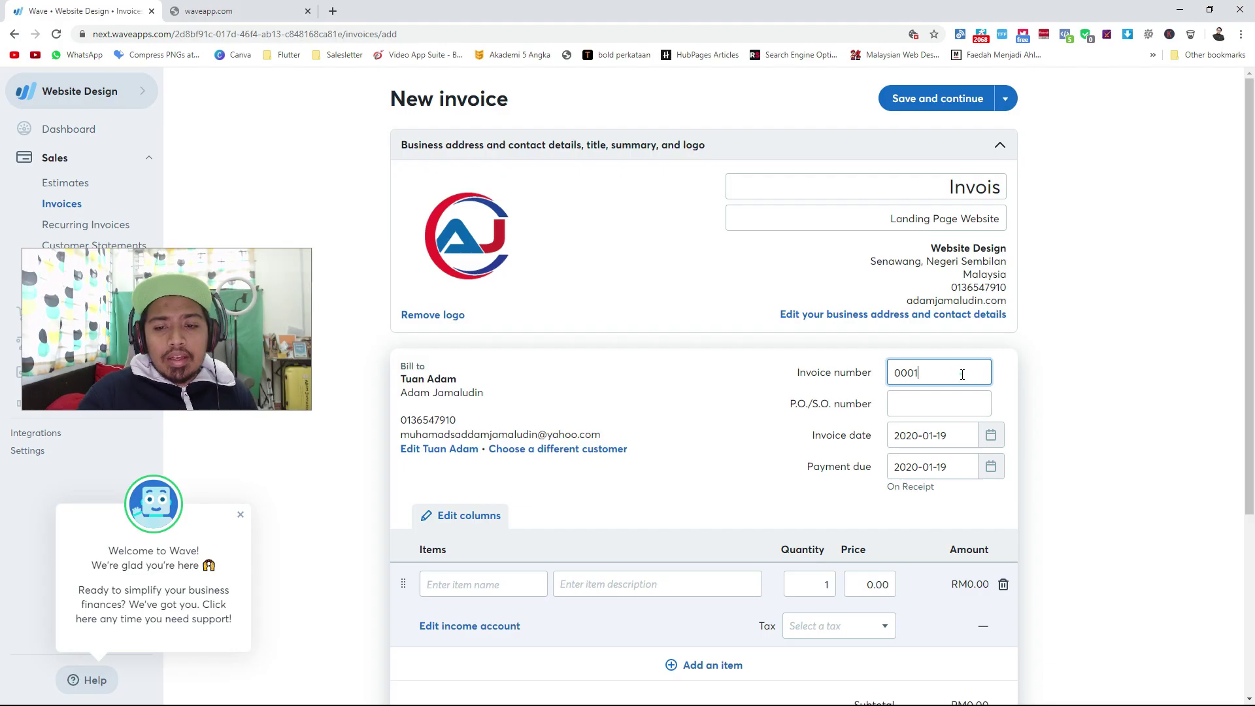
{"action": "key", "text": "BackSpace"}
{"action": "key", "text": "BackSpace"}
{"action": "key", "text": "BackSpace"}
{"action": "key", "text": "BackSpace"}
{"action": "left_click", "coordinate": [733, 364]}
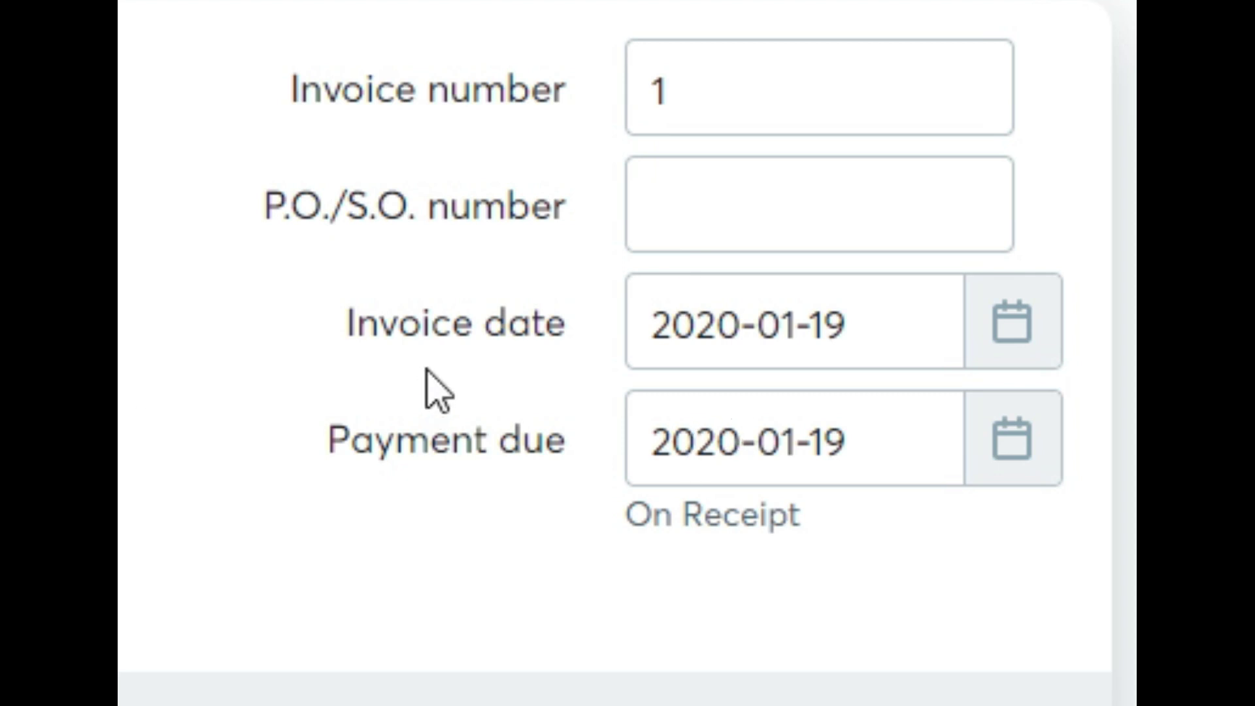
{"action": "left_click", "coordinate": [1029, 451]}
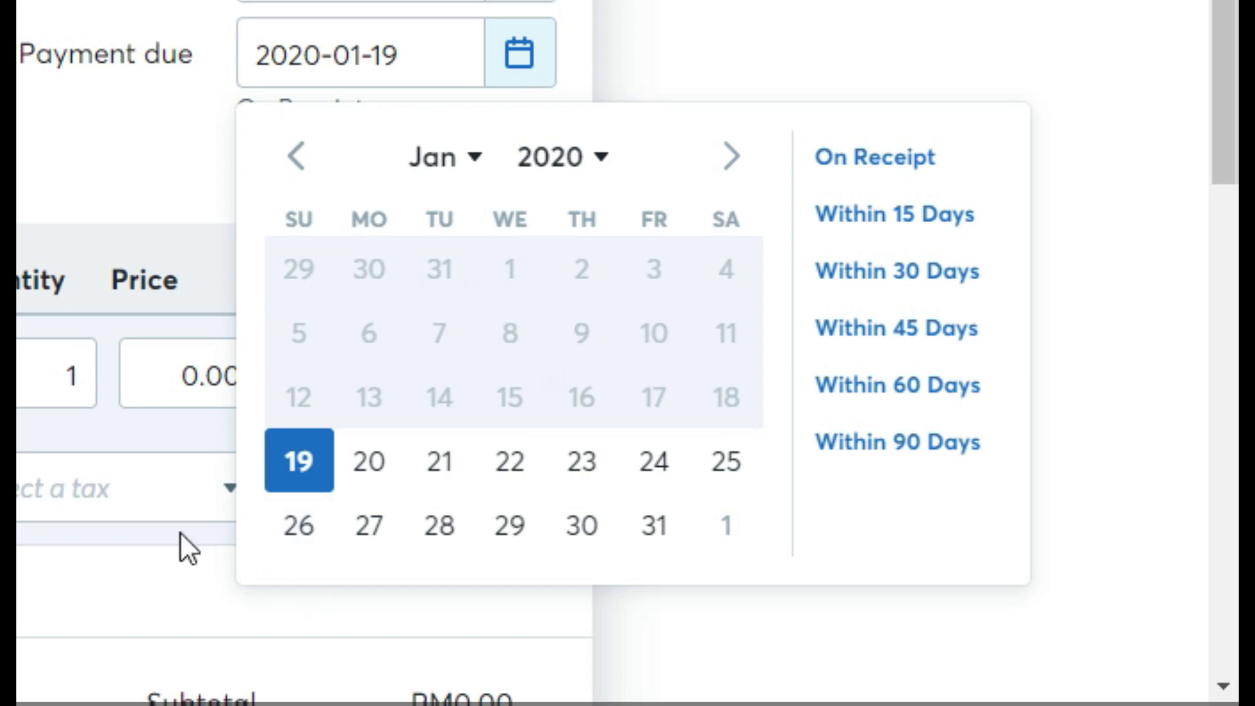
{"action": "left_click", "coordinate": [322, 485]}
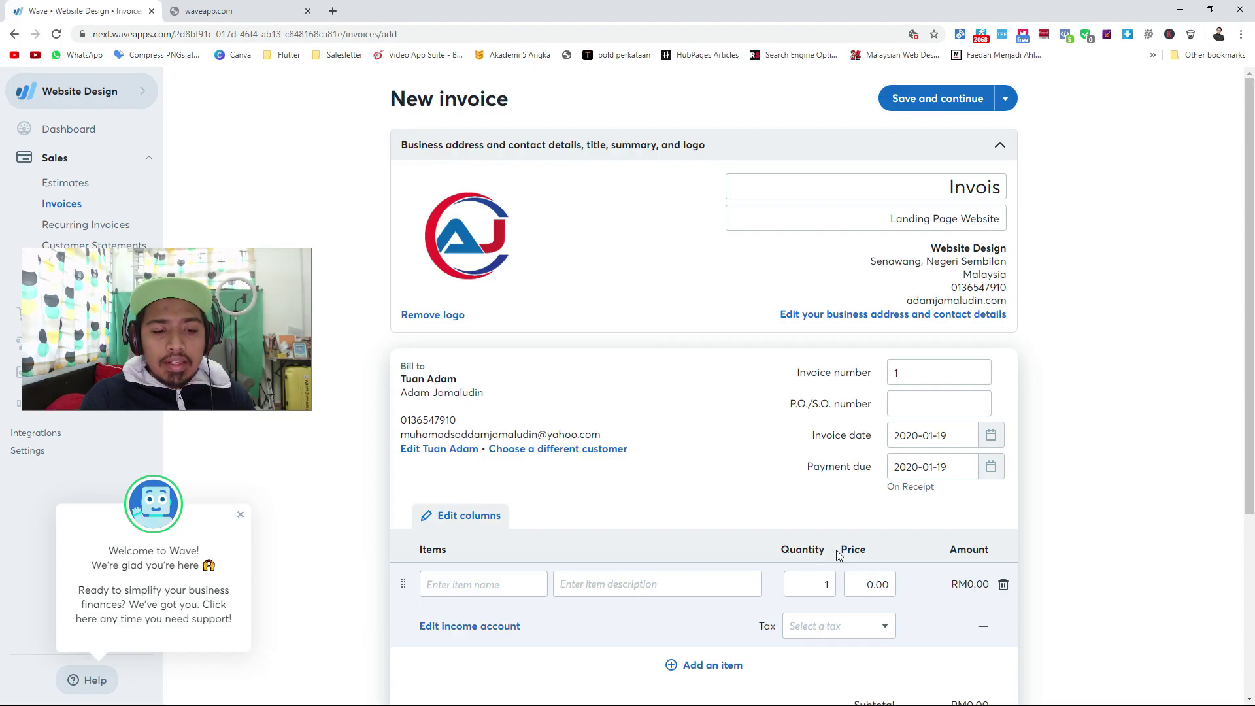
{"action": "scroll", "coordinate": [221, 105], "scroll_direction": "down", "scroll_amount": 4}
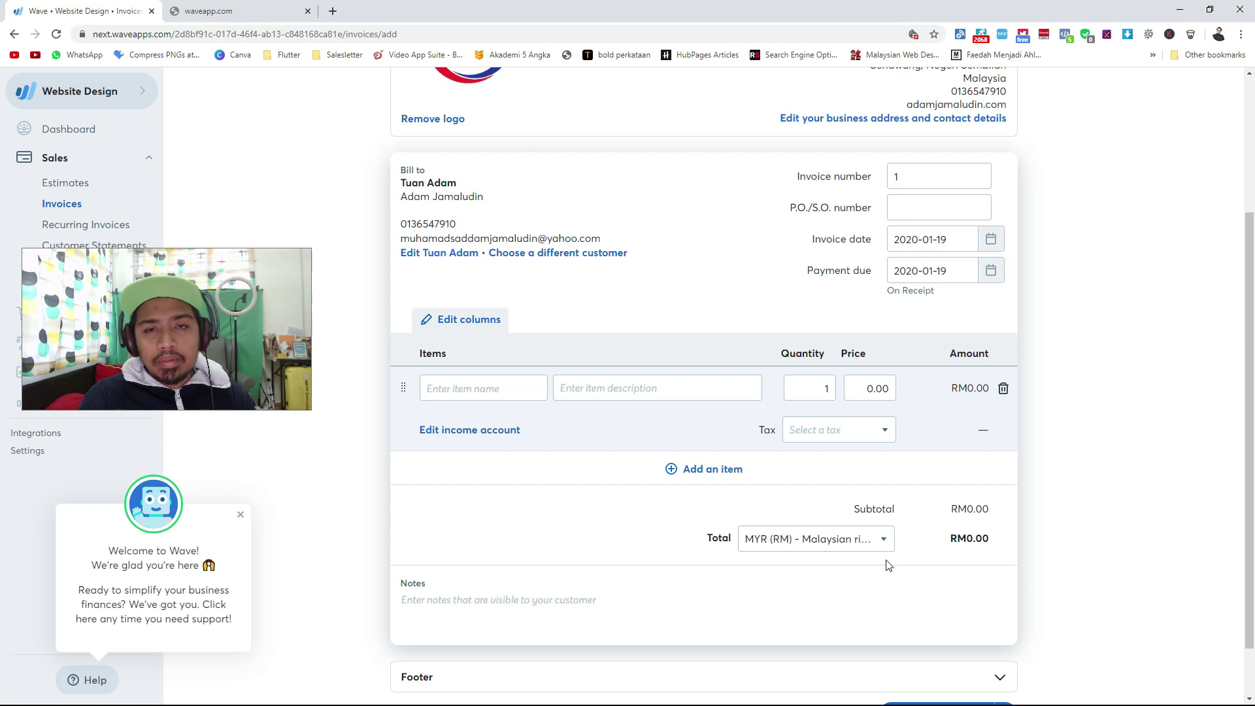
Name the invoice line item 'Pendaftaran Agen'.
{"action": "left_click", "coordinate": [500, 400]}
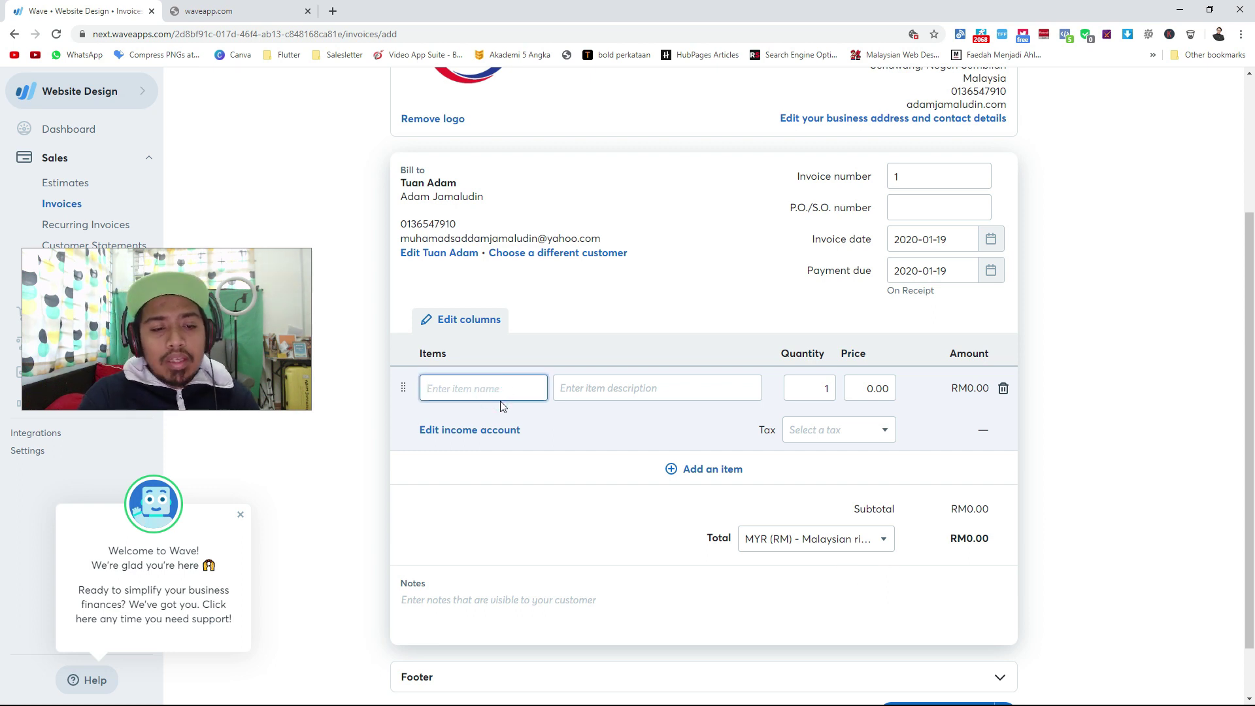
{"action": "type", "text": "Landing Page"}
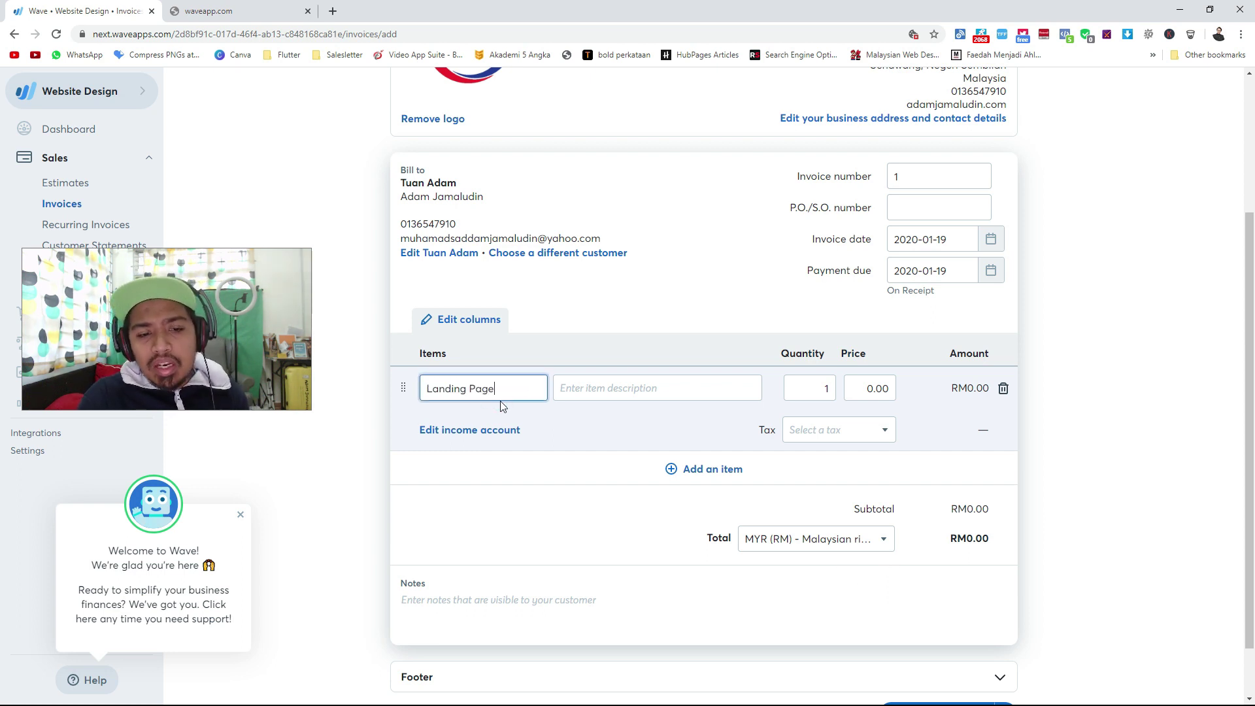
{"action": "scroll", "coordinate": [500, 401], "scroll_direction": "up", "scroll_amount": 2}
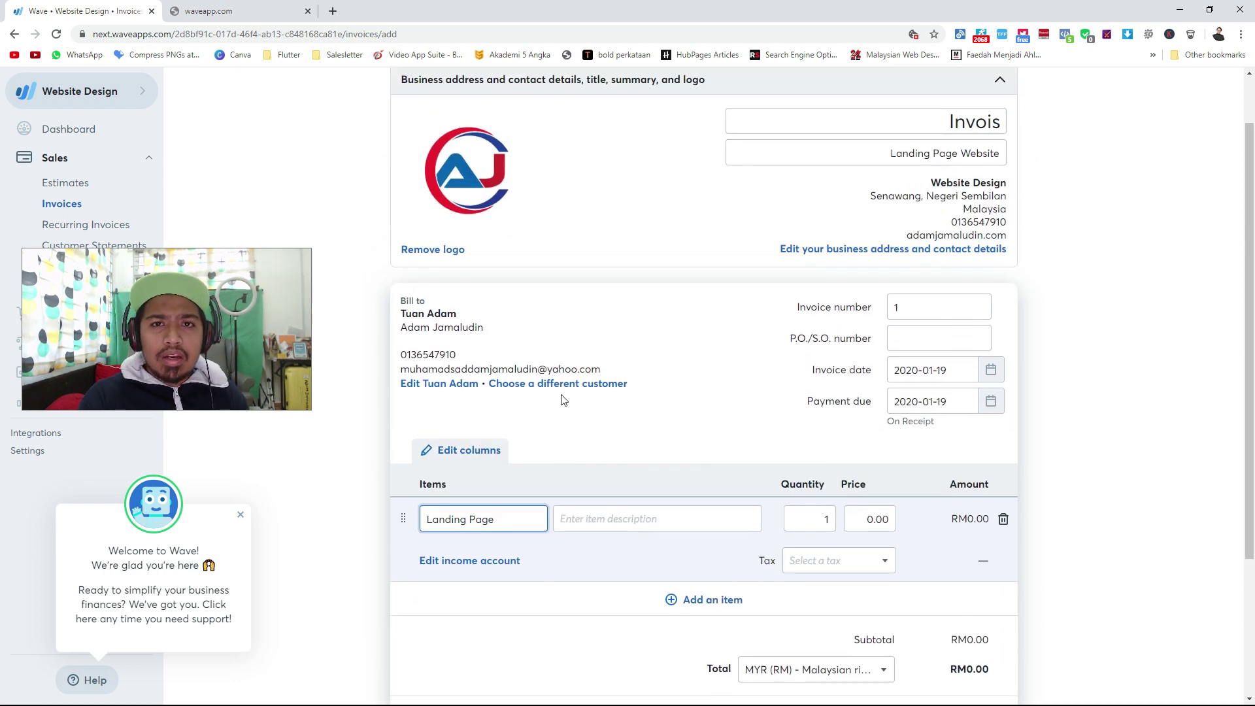
{"action": "left_click_drag", "start_coordinate": [498, 521], "coordinate": [353, 519]}
{"action": "type", "text": "AJ"}
{"action": "key", "text": "BackSpace"}
{"action": "key", "text": "BackSpace"}
{"action": "type", "text": "Pendagtaran Age"}
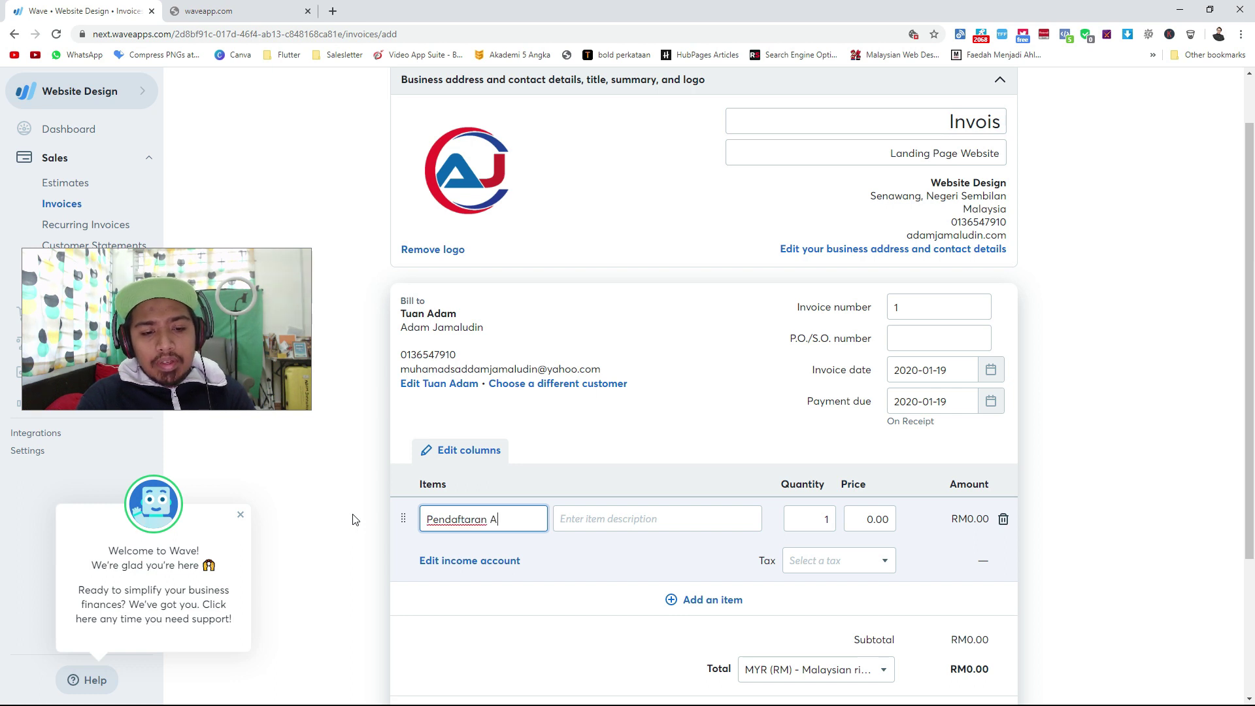
Describe the item as 'Set Agen bernilai rm 300' and price it at 300.
{"action": "key", "text": "Tab"}
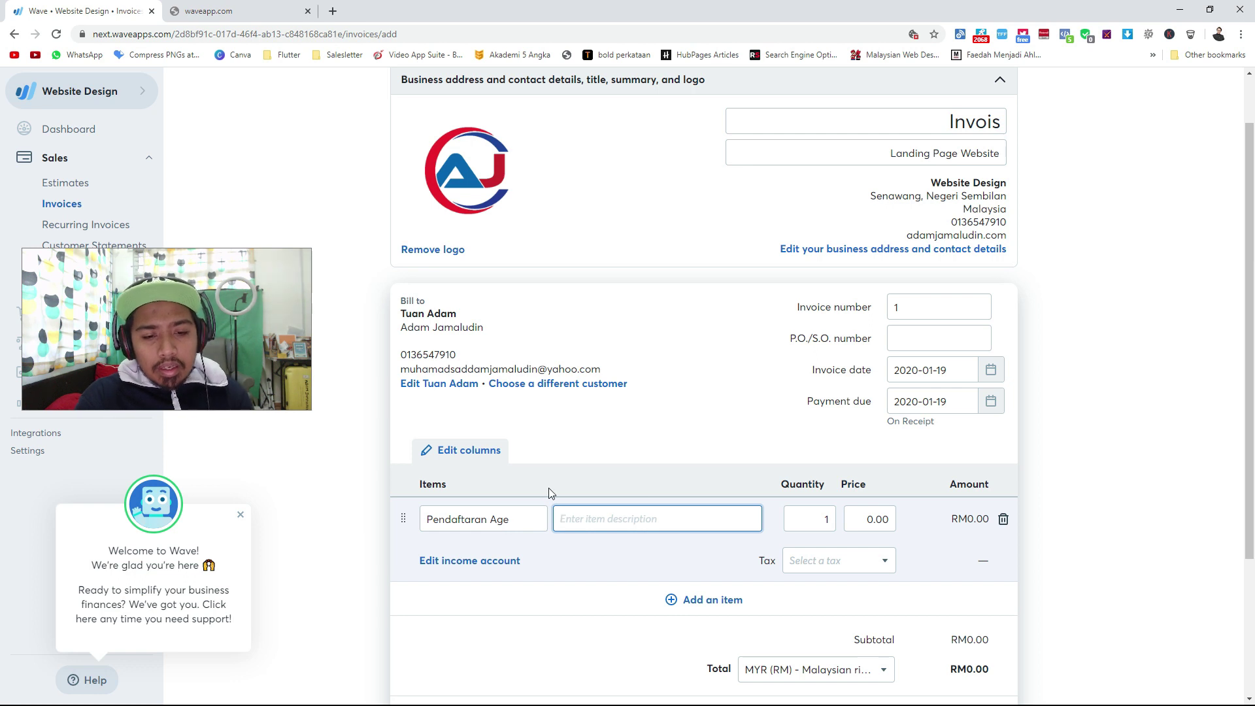
{"action": "type", "text": "dapat"}
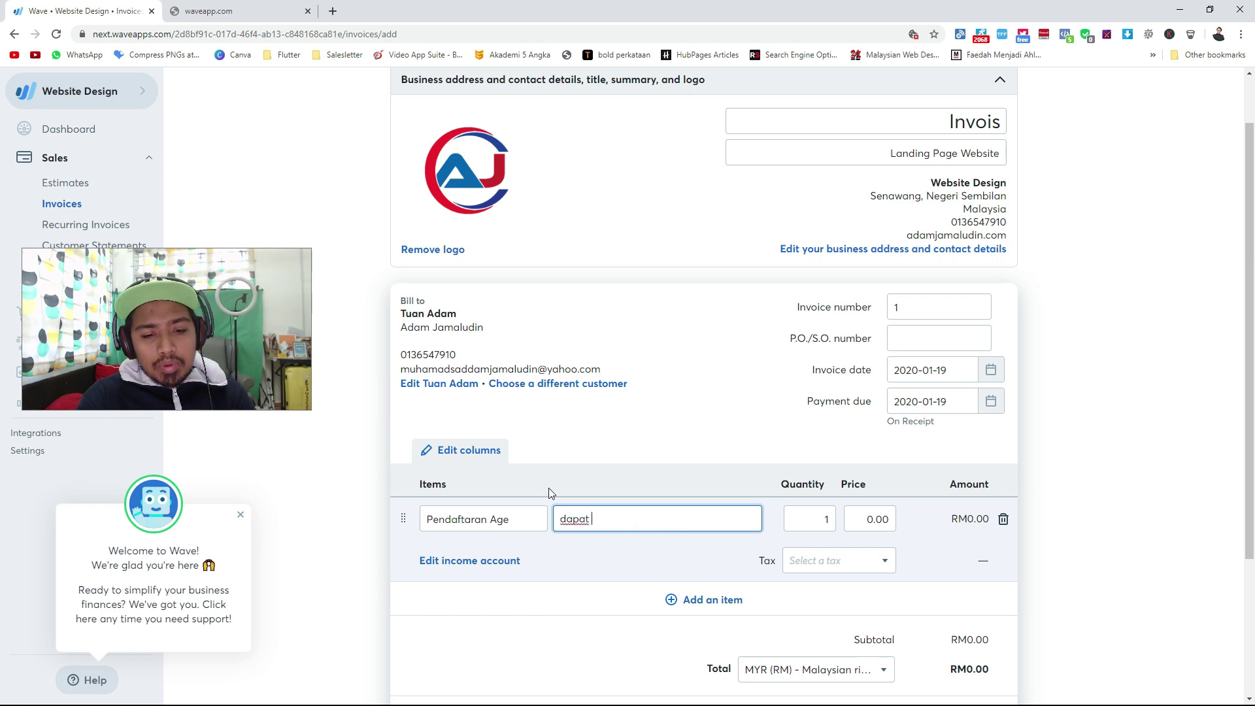
{"action": "key", "text": "BackSpace"}
{"action": "key", "text": "BackSpace"}
{"action": "key", "text": "BackSpace"}
{"action": "key", "text": "BackSpace"}
{"action": "key", "text": "BackSpace"}
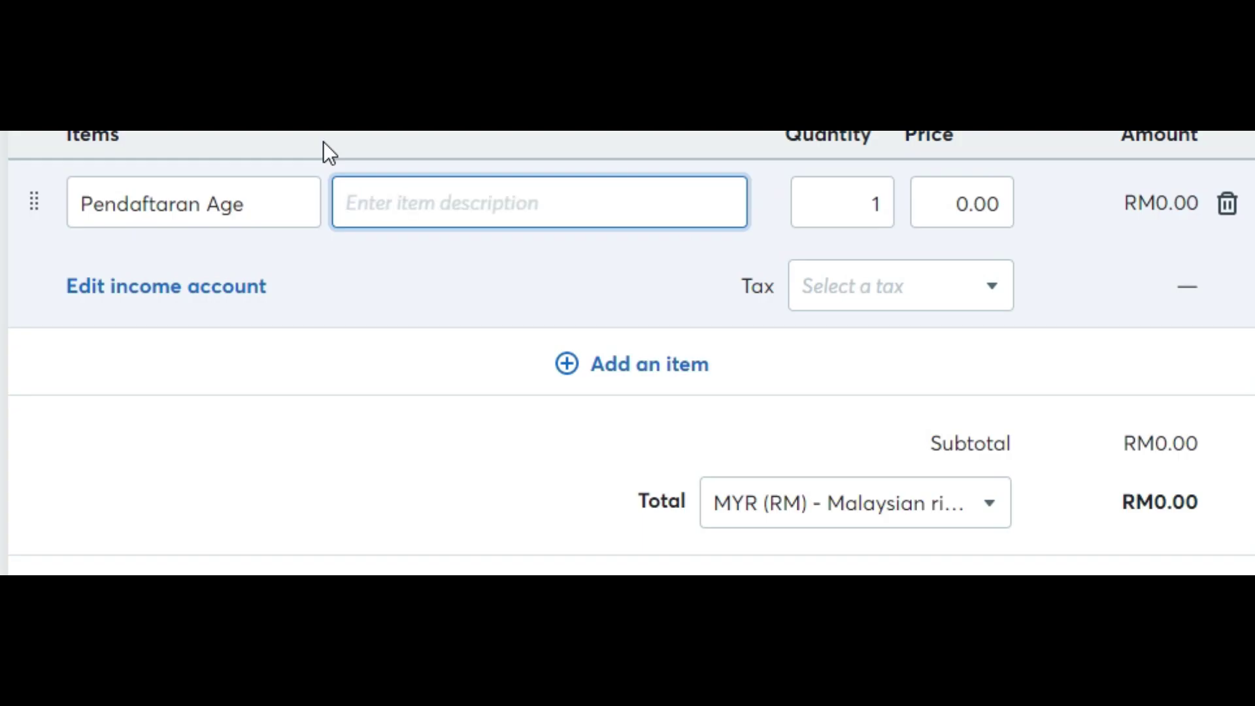
{"action": "type", "text": "Set A"}
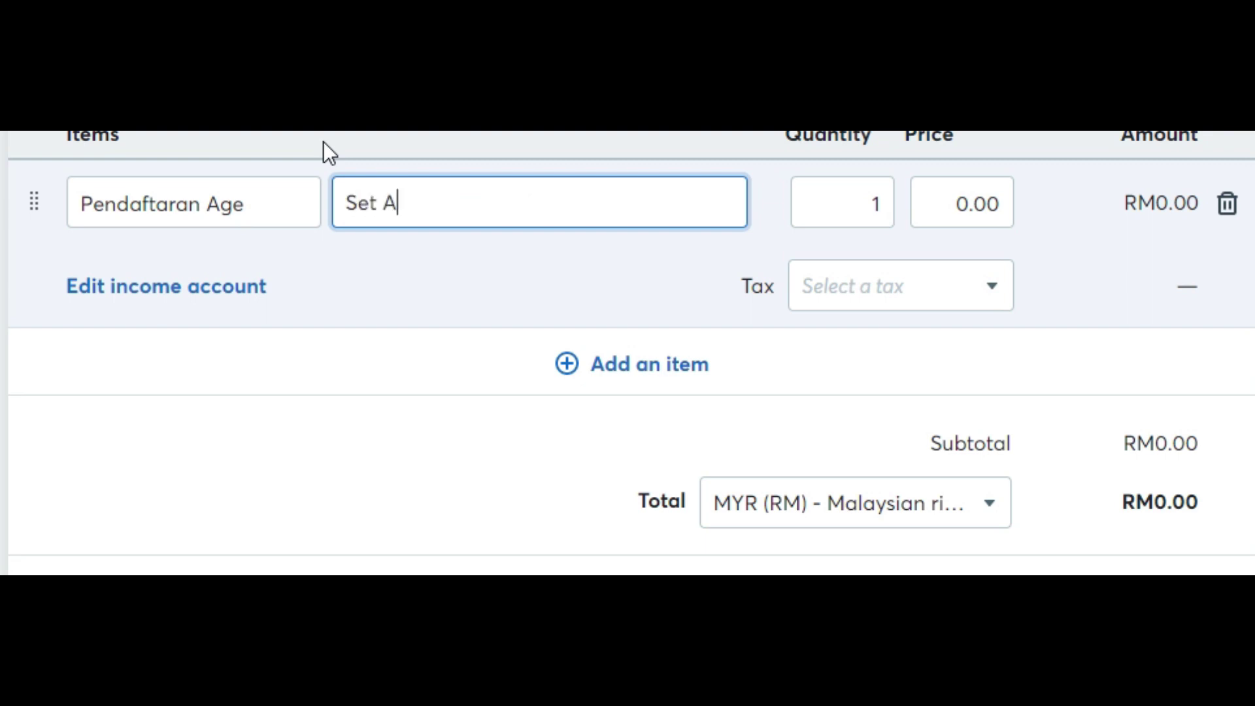
{"action": "type", "text": "gen bernilai "}
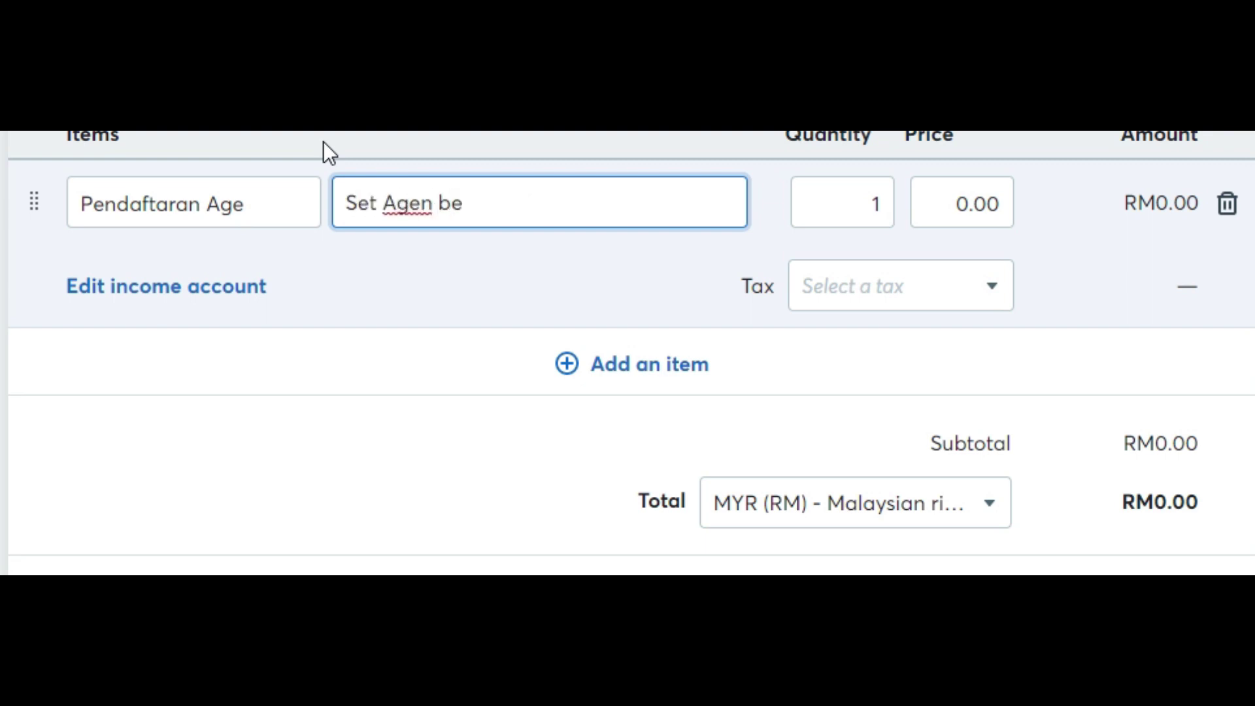
{"action": "type", "text": "rm 300"}
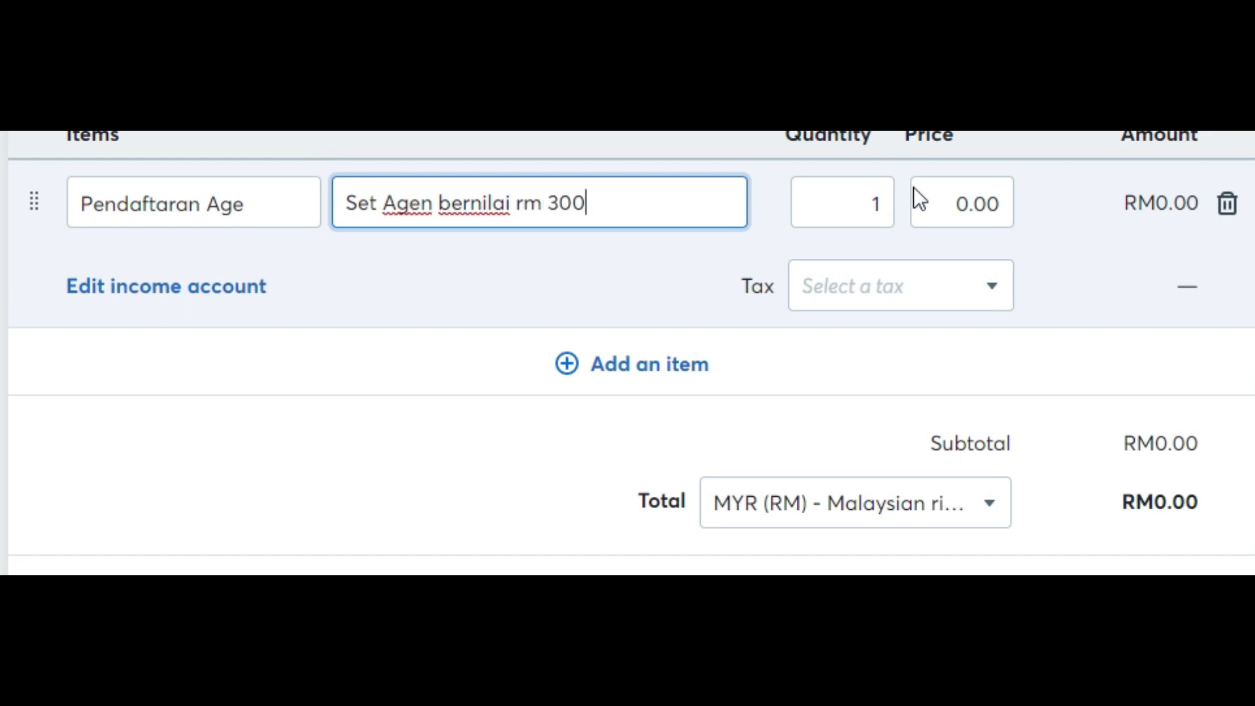
{"action": "left_click", "coordinate": [958, 202]}
{"action": "type", "text": "100"}
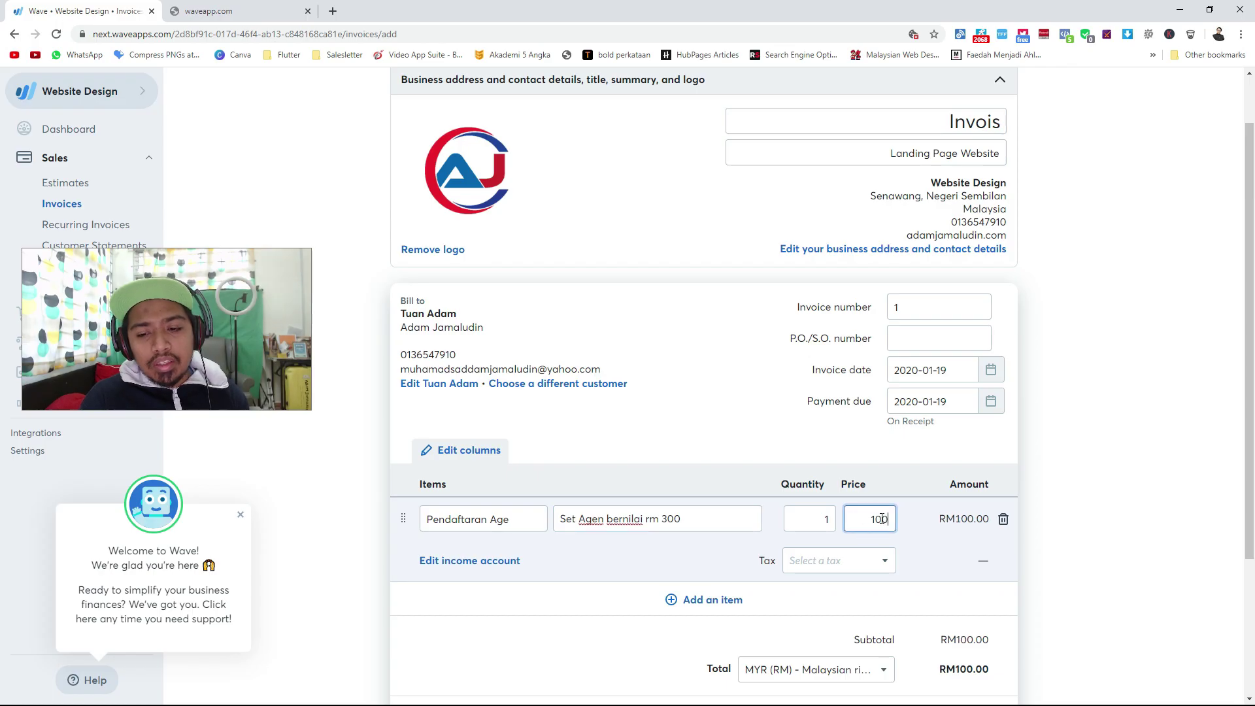
{"action": "double_click", "coordinate": [882, 519]}
{"action": "type", "text": "300"}
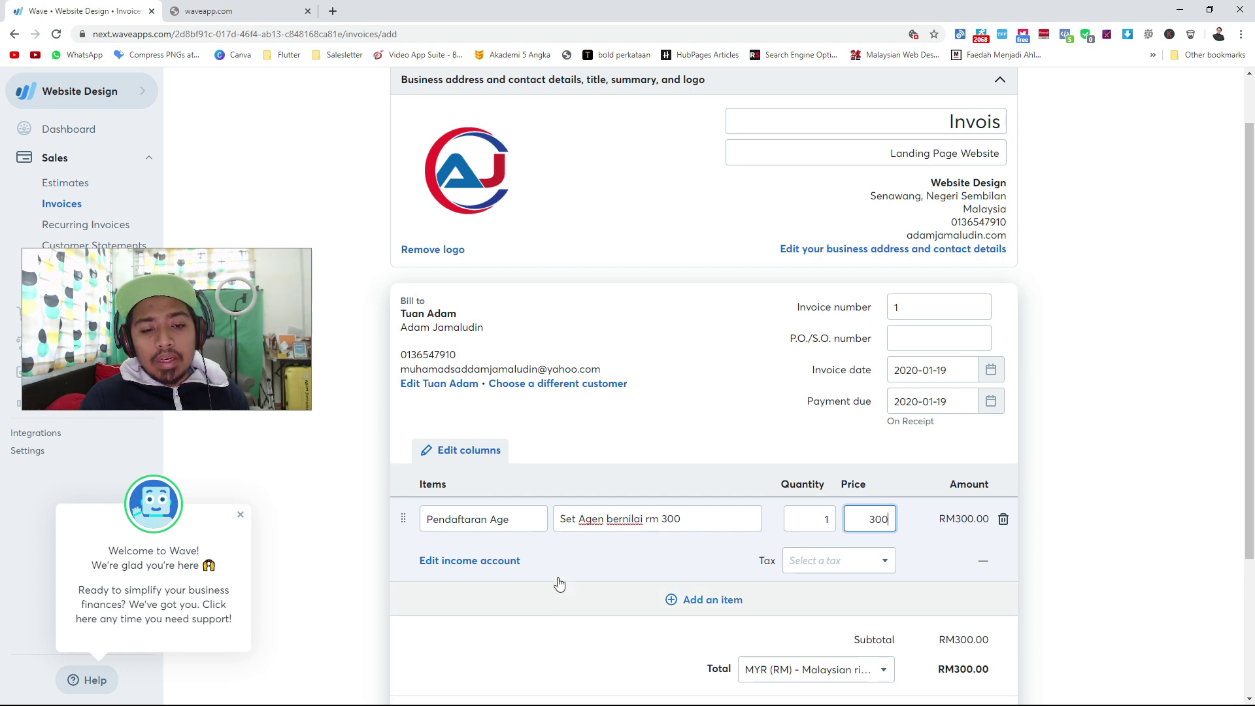
{"action": "left_click", "coordinate": [511, 520]}
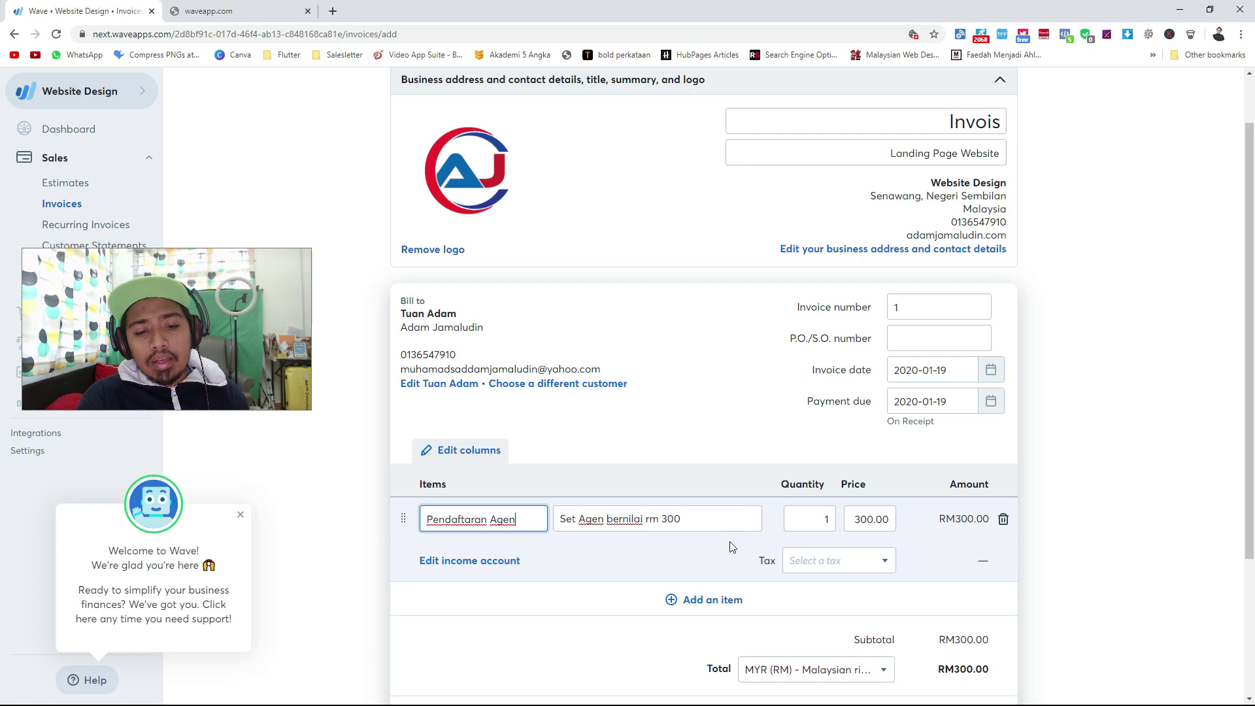
Rename the item 'Landing Page Website' and begin its description 'Siap Dalam Masa 1-3 hari bekerja'.
{"action": "triple_click", "coordinate": [506, 514]}
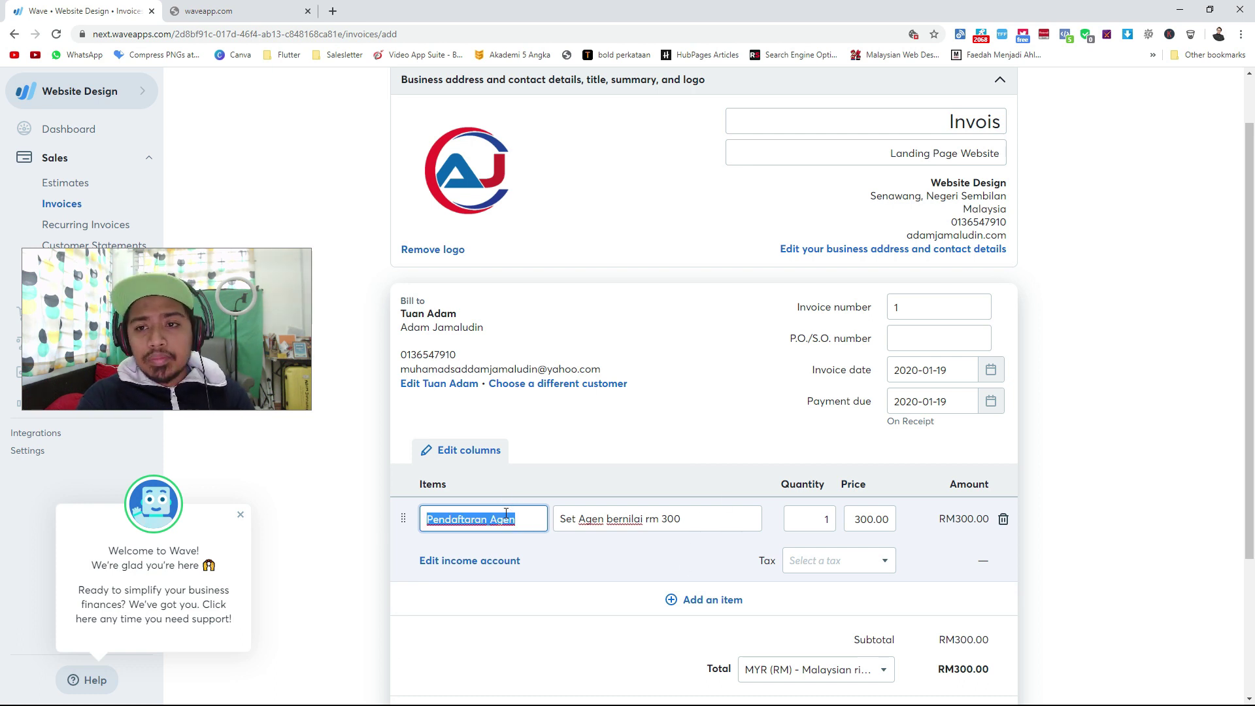
{"action": "type", "text": "Landing "}
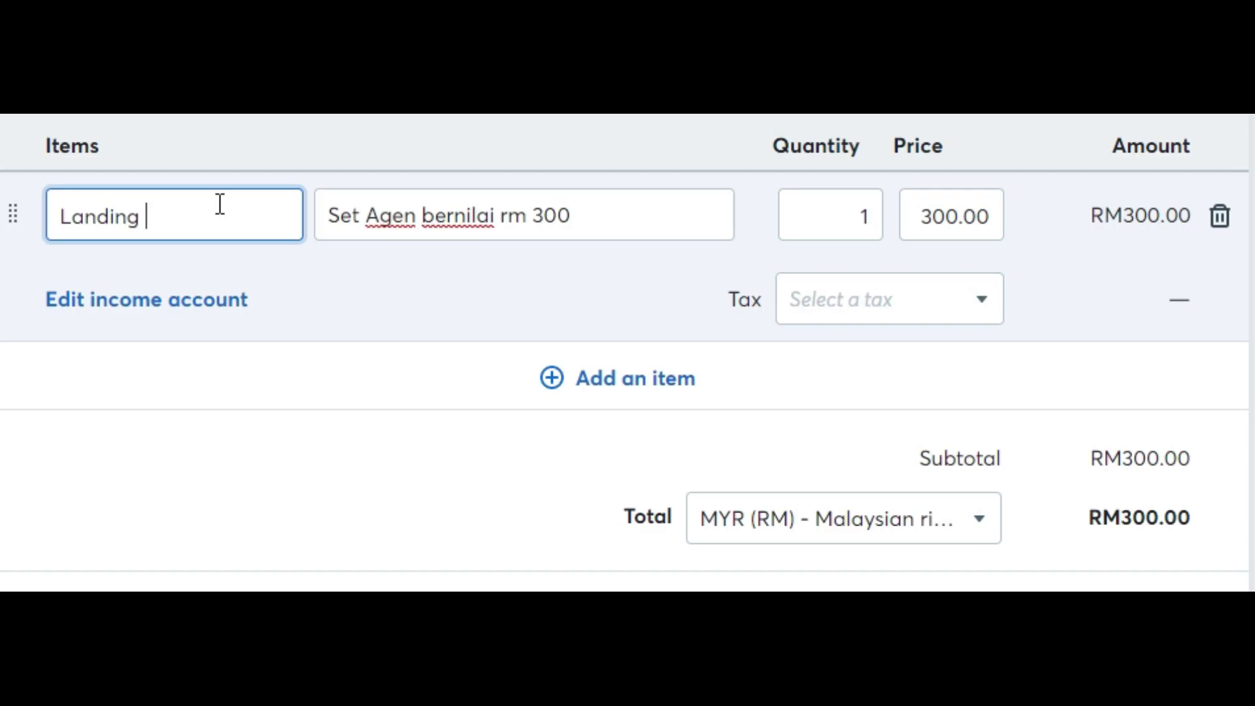
{"action": "type", "text": "Page Website"}
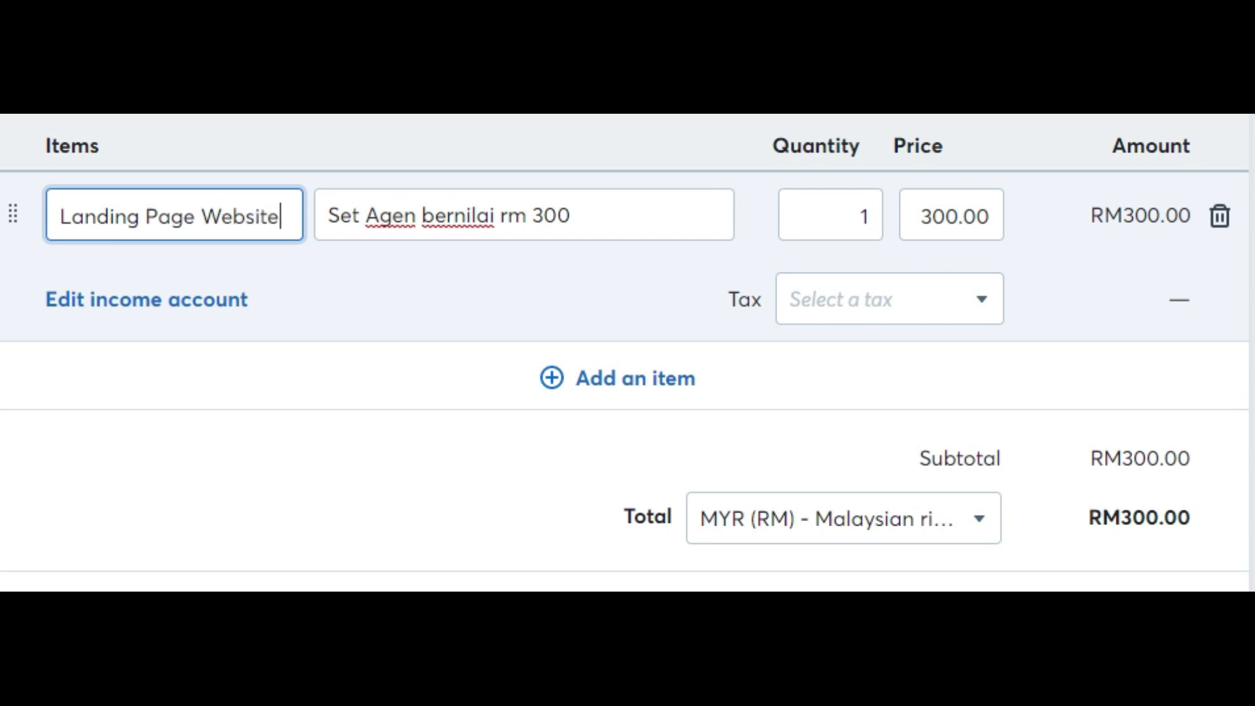
{"action": "left_click", "coordinate": [507, 216]}
{"action": "triple_click", "coordinate": [514, 203]}
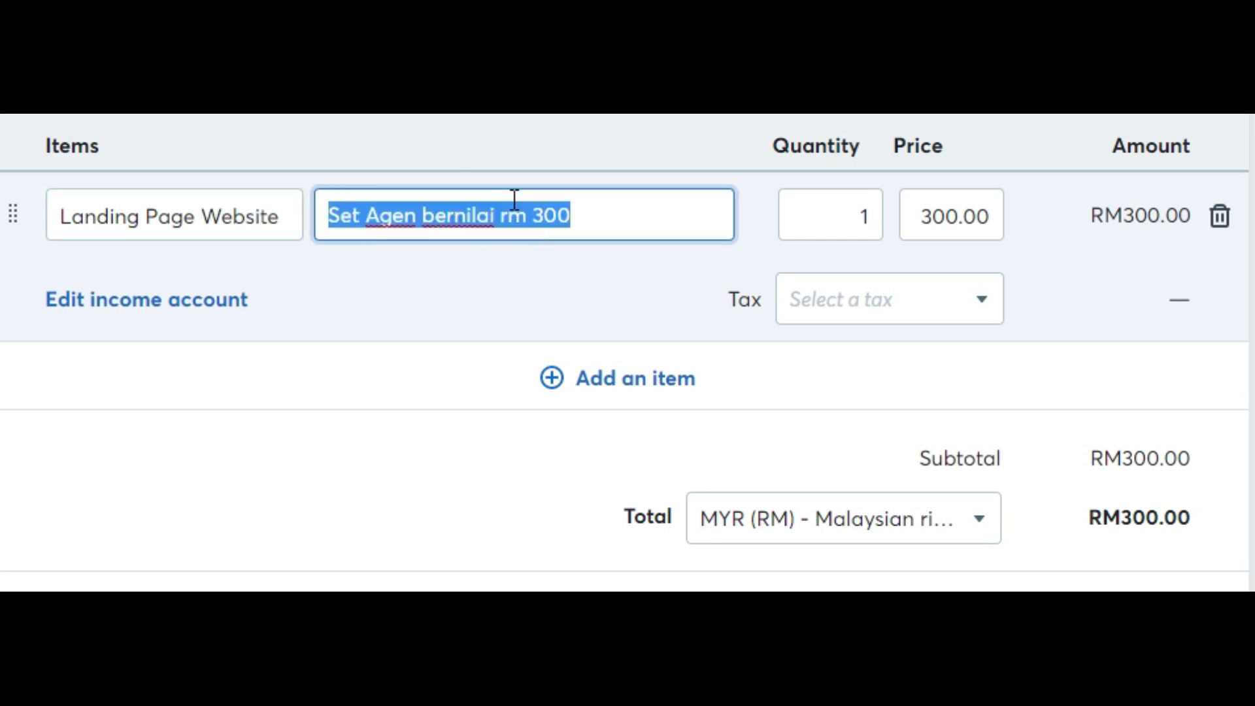
{"action": "type", "text": "W"}
{"action": "key", "text": "BackSpace"}
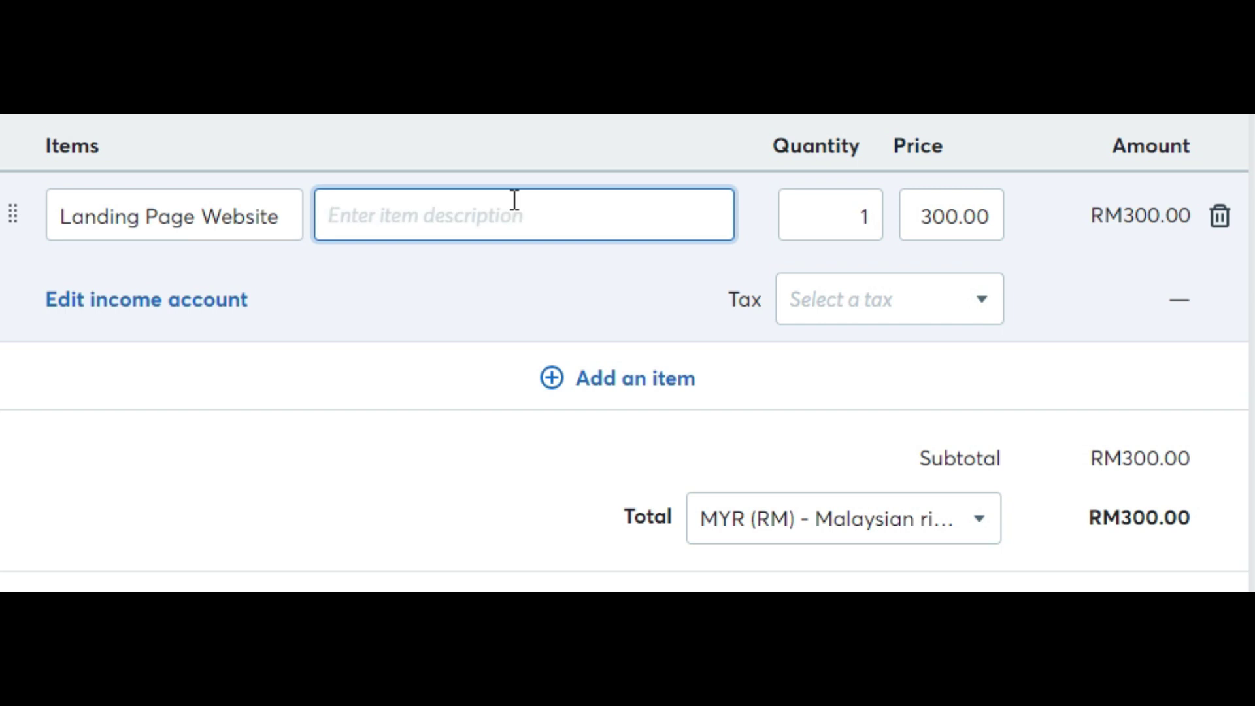
{"action": "type", "text": "Siap D"}
{"action": "key", "text": "BackSpace"}
{"action": "type", "text": "Dalam m"}
{"action": "key", "text": "BackSpace"}
{"action": "type", "text": "Masa 1-3 hari b"}
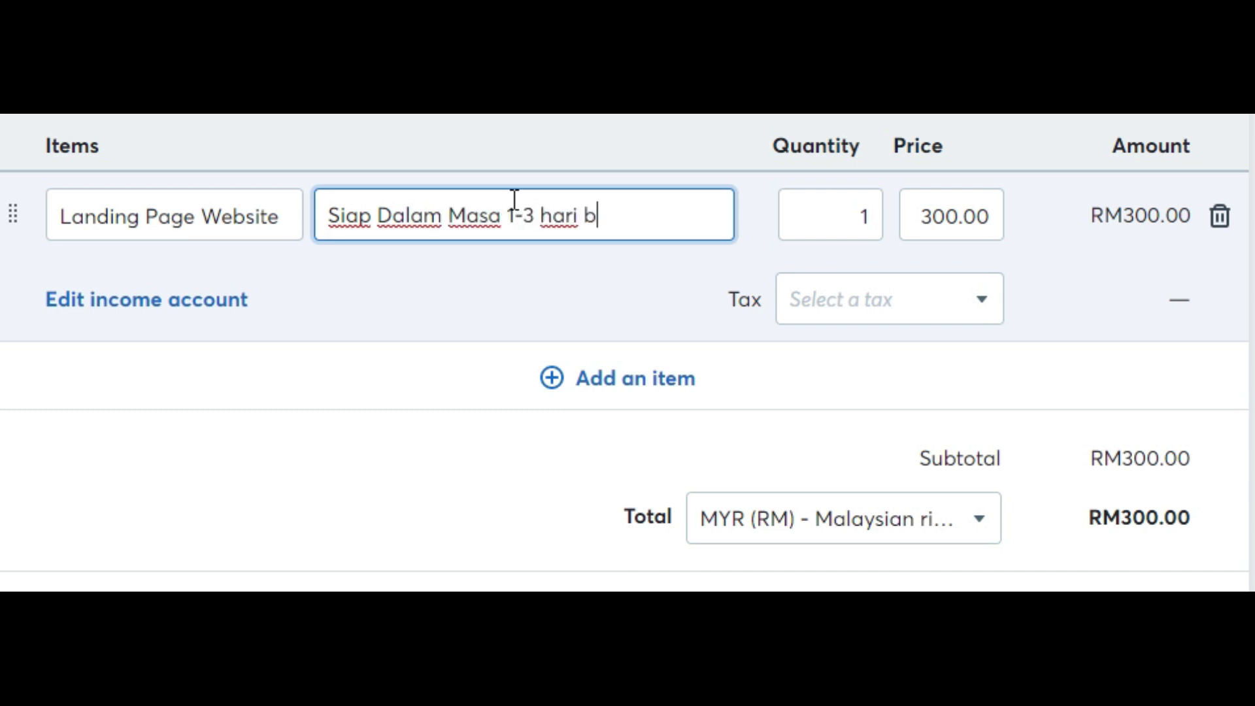
{"action": "type", "text": "ekerja"}
Add description lines 'Berserta Hosting & Domain' and 'Unik Design'.
{"action": "key", "text": "Return"}
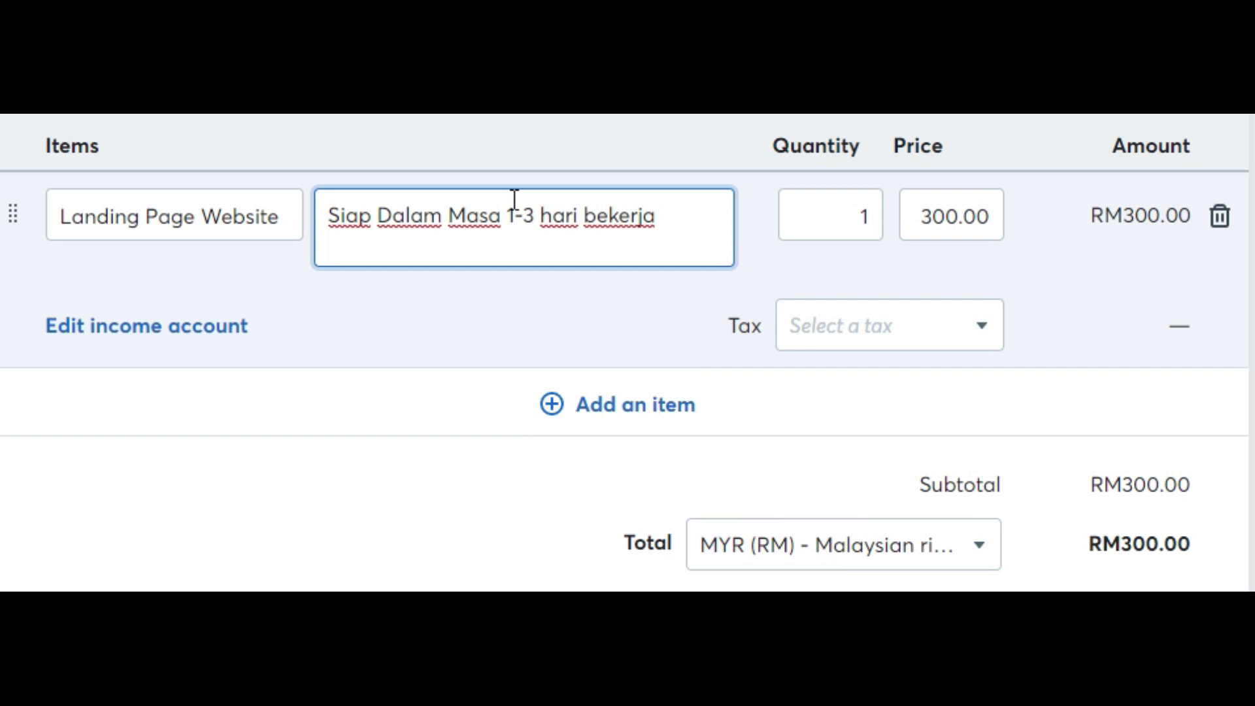
{"action": "type", "text": "Berserta Ho"}
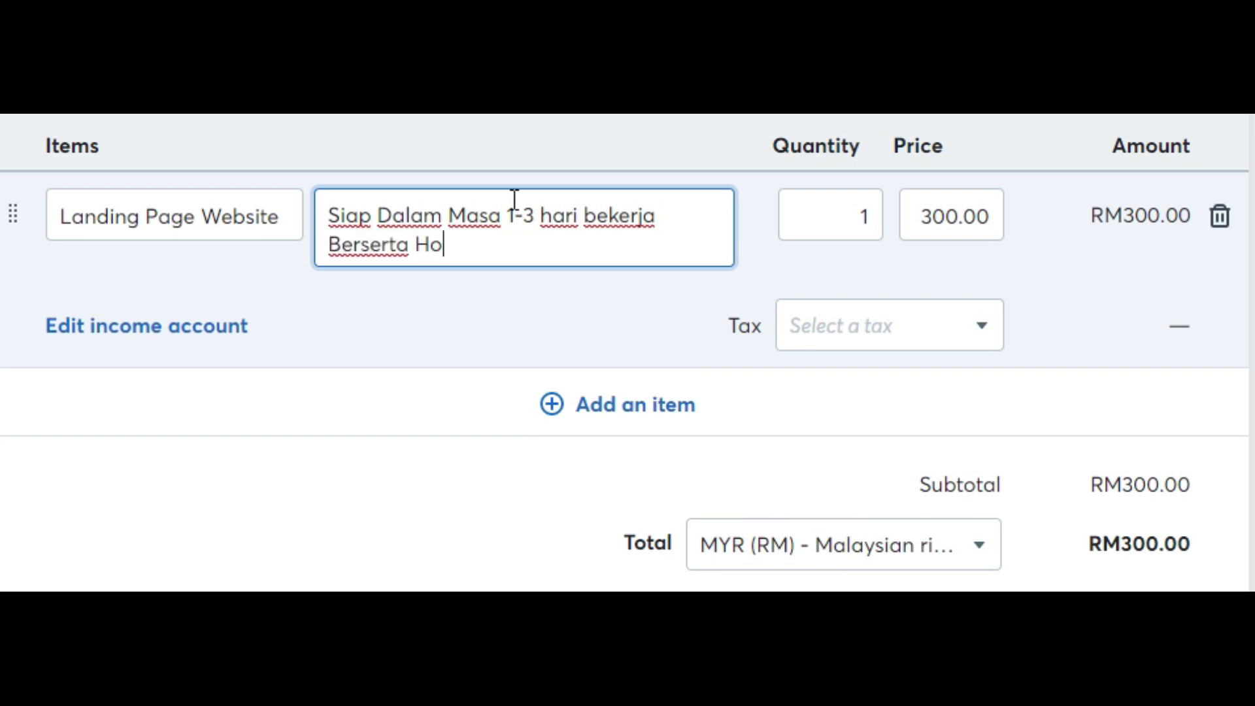
{"action": "type", "text": "sting & Domain"}
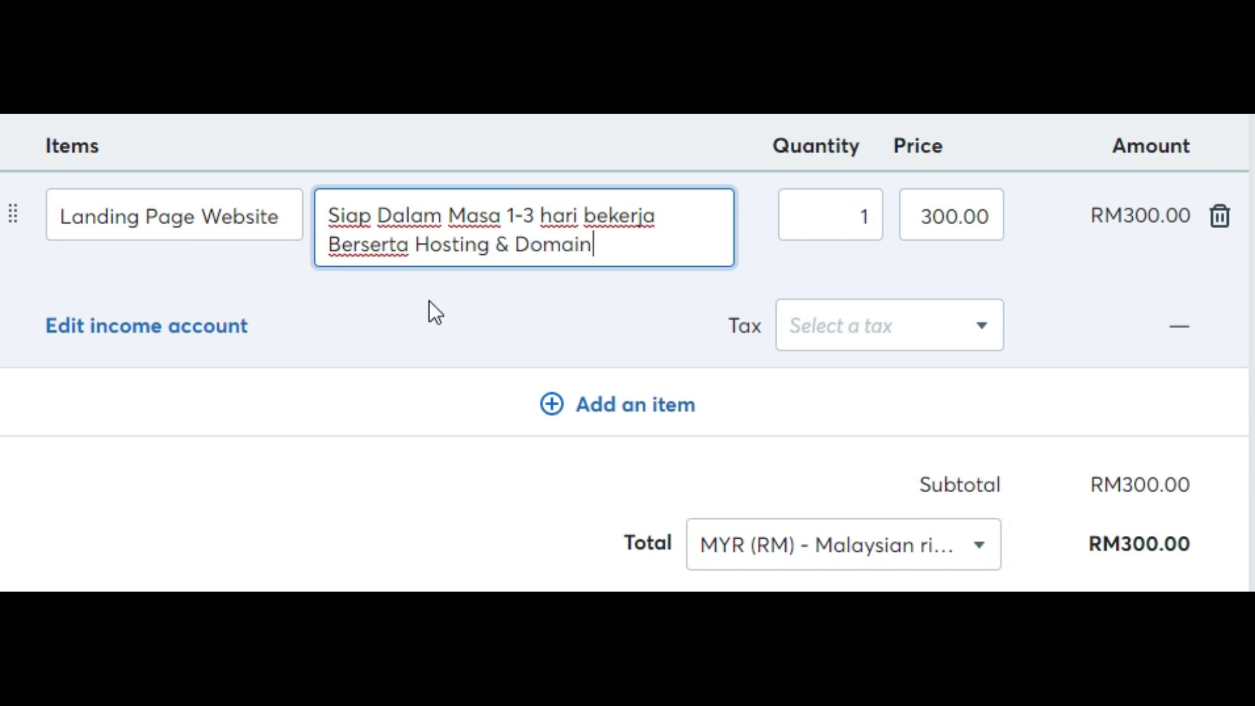
{"action": "key", "text": "Return"}
{"action": "type", "text": "Unik De"}
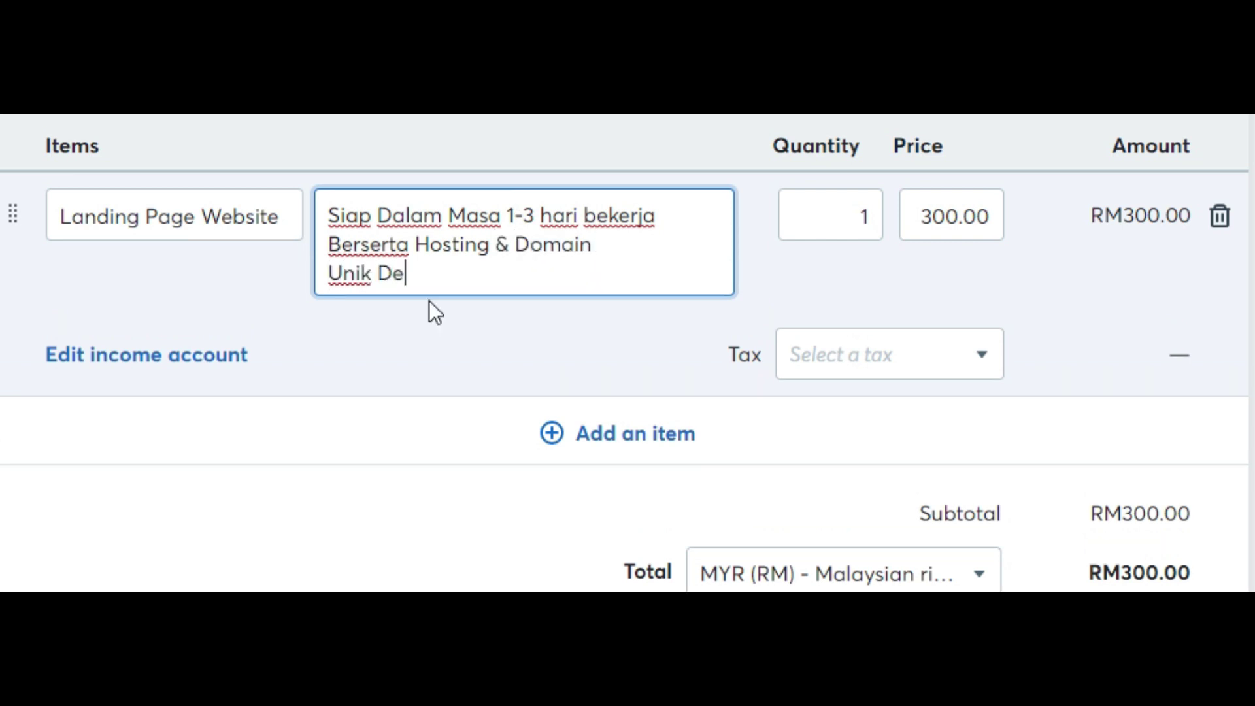
{"action": "type", "text": "sign"}
Set the item price to 780 for a RM780.00 total.
{"action": "double_click", "coordinate": [952, 219]}
{"action": "type", "text": "78"}
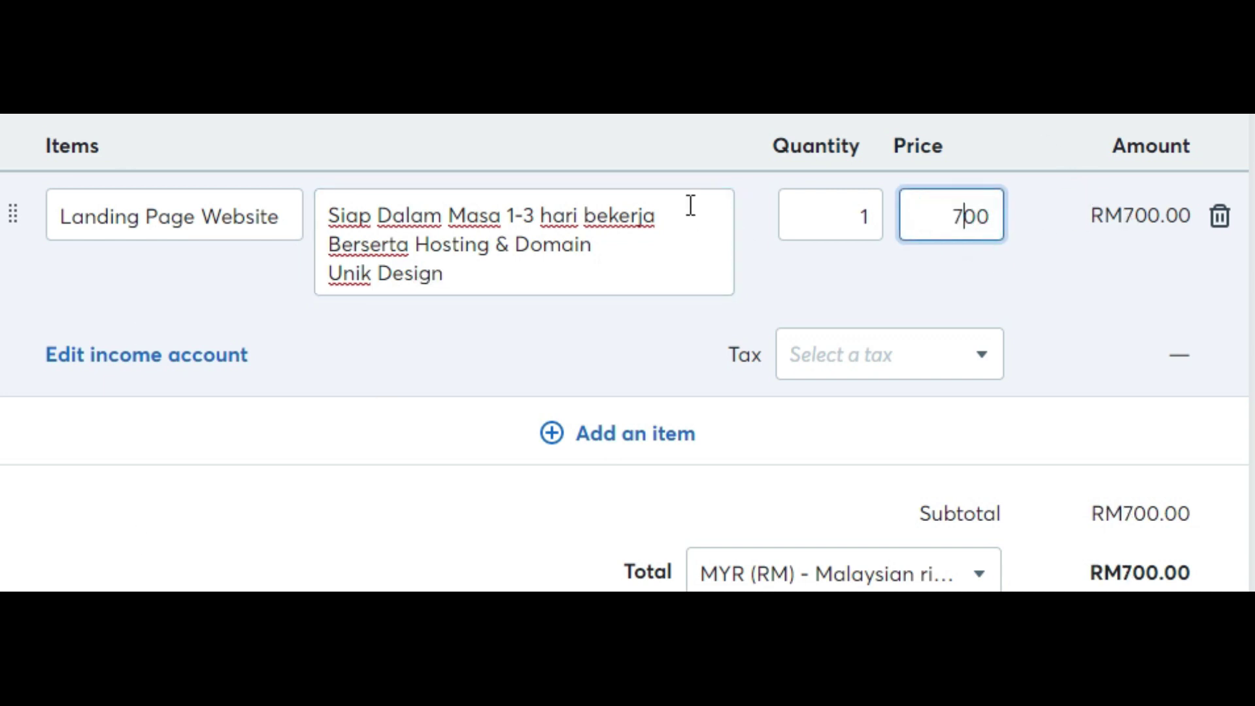
{"action": "key", "text": "Delete"}
{"action": "left_click", "coordinate": [681, 61]}
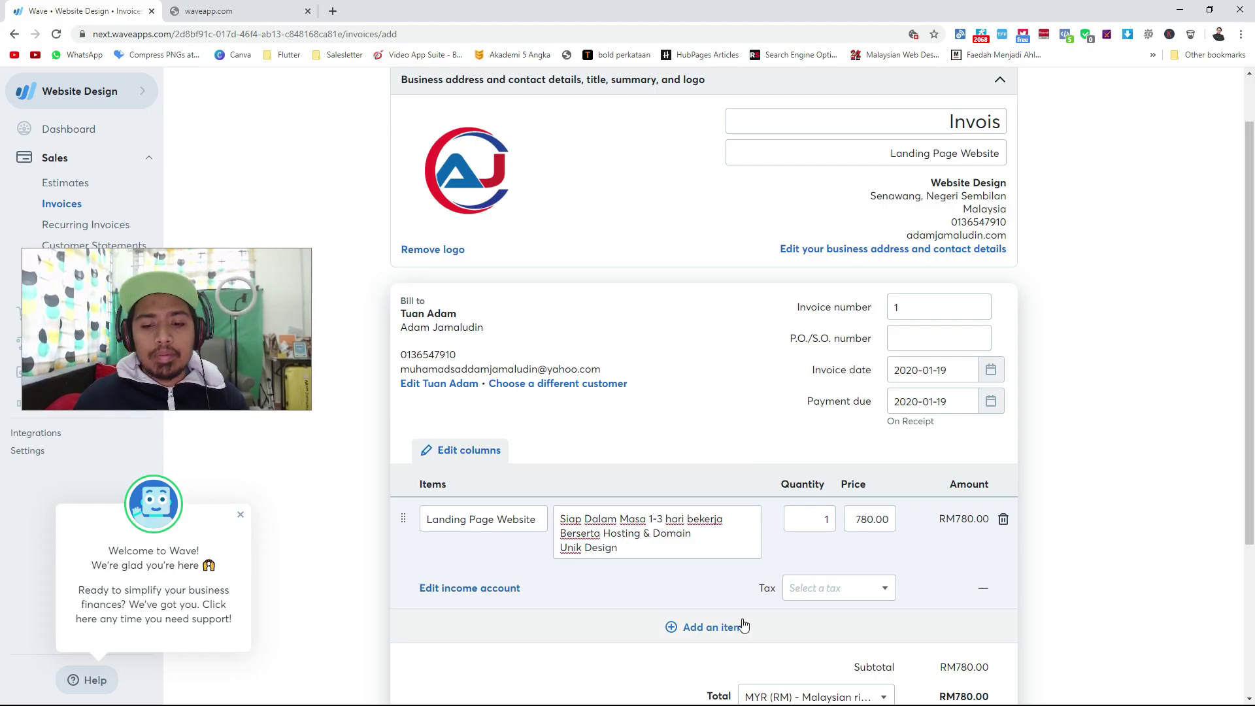
{"action": "scroll", "coordinate": [793, 429], "scroll_direction": "down", "scroll_amount": 3}
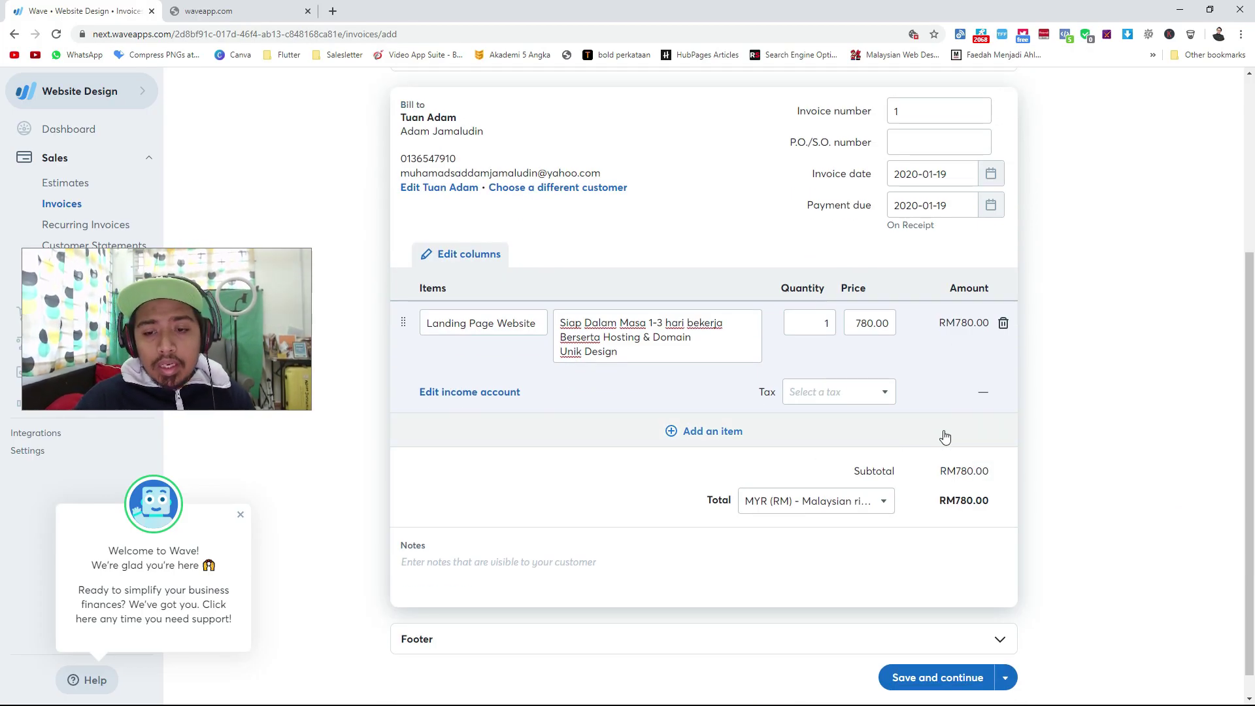
{"action": "left_click", "coordinate": [867, 390]}
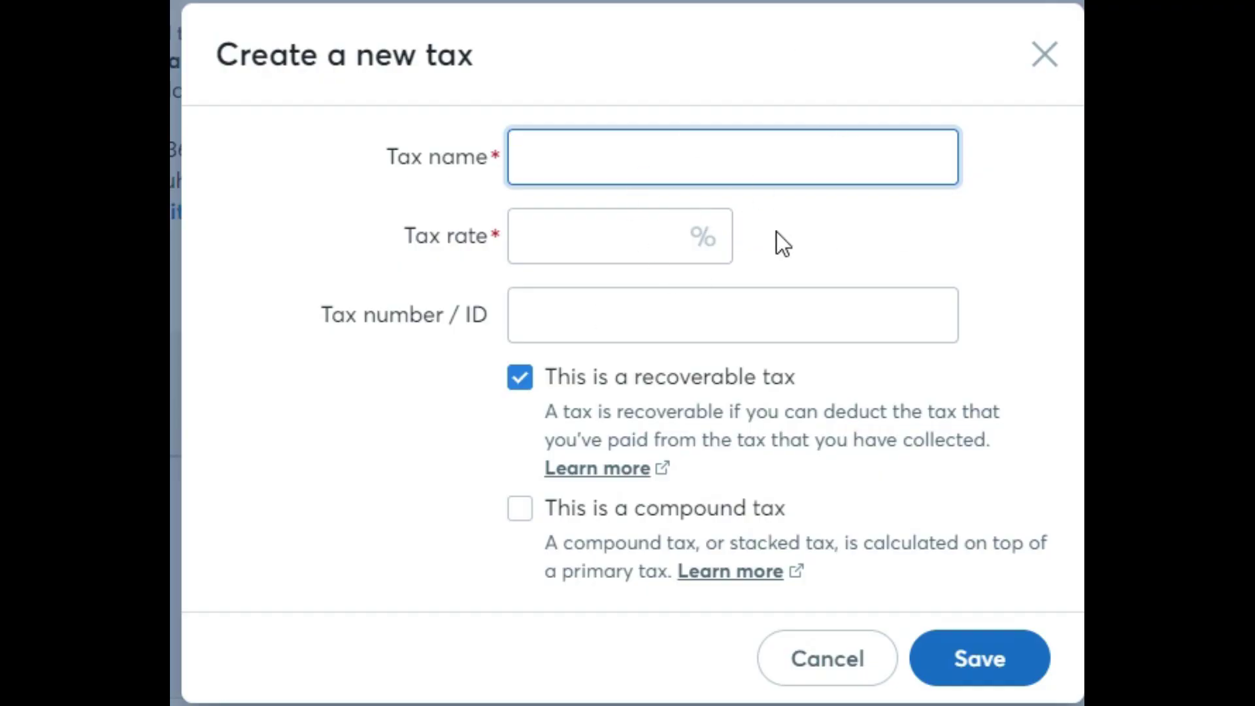
{"action": "left_click", "coordinate": [623, 269]}
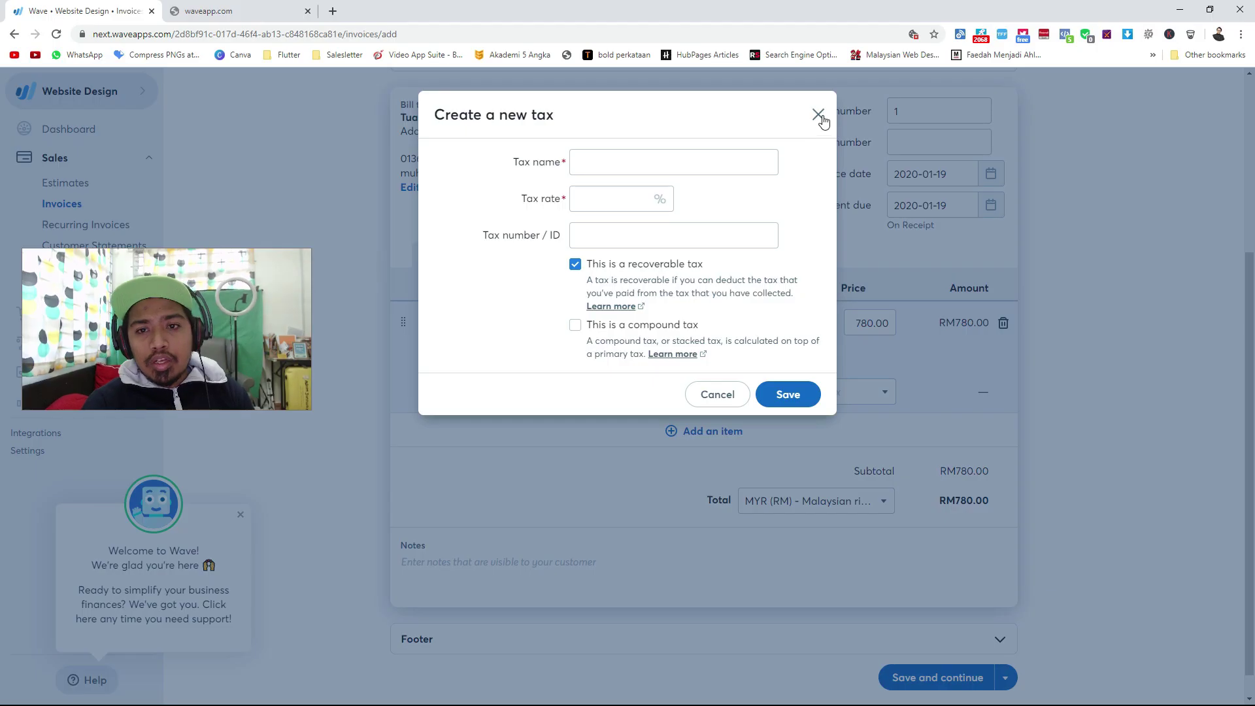
{"action": "left_click", "coordinate": [1044, 54]}
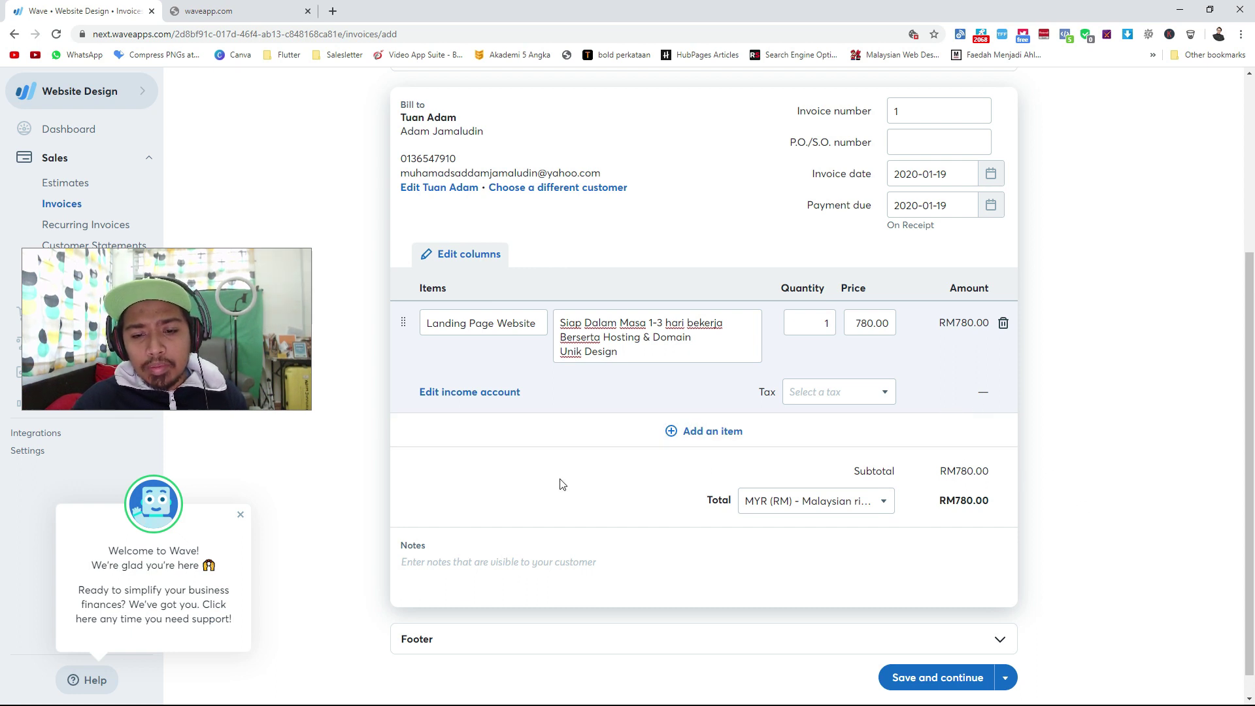
Keep MYR as the invoice currency and expand the footer section.
{"action": "left_click", "coordinate": [819, 503]}
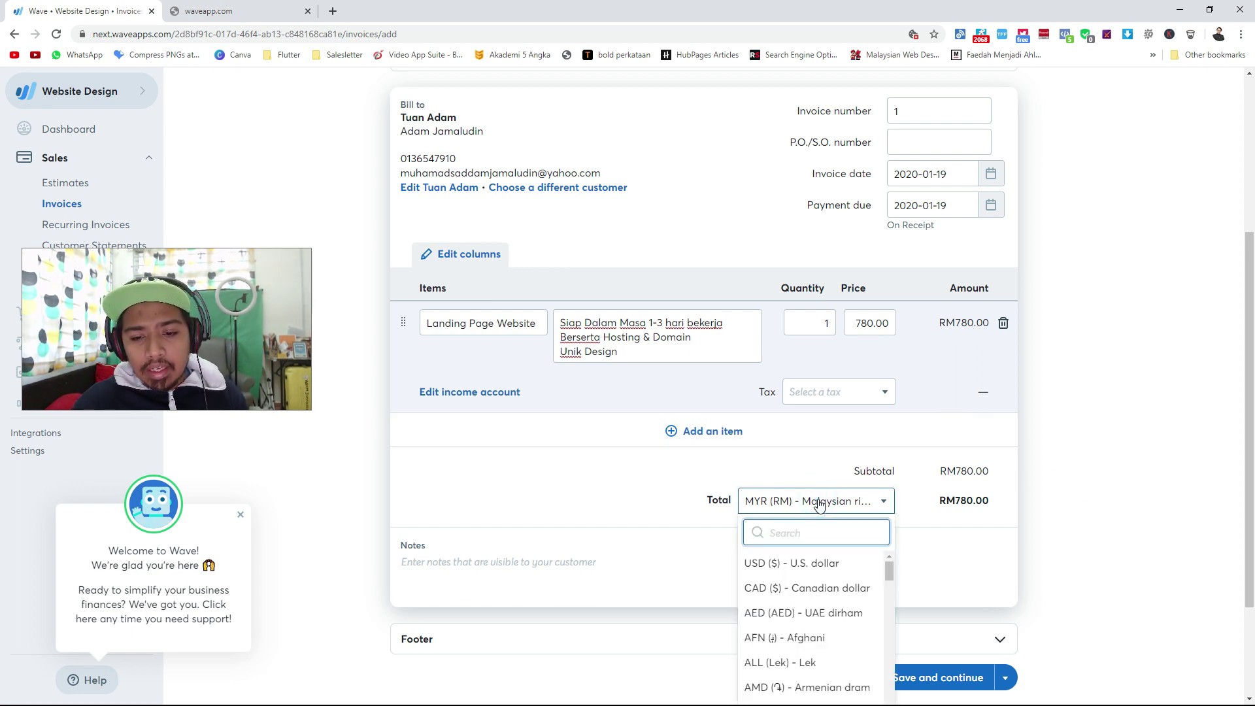
{"action": "left_click", "coordinate": [411, 523]}
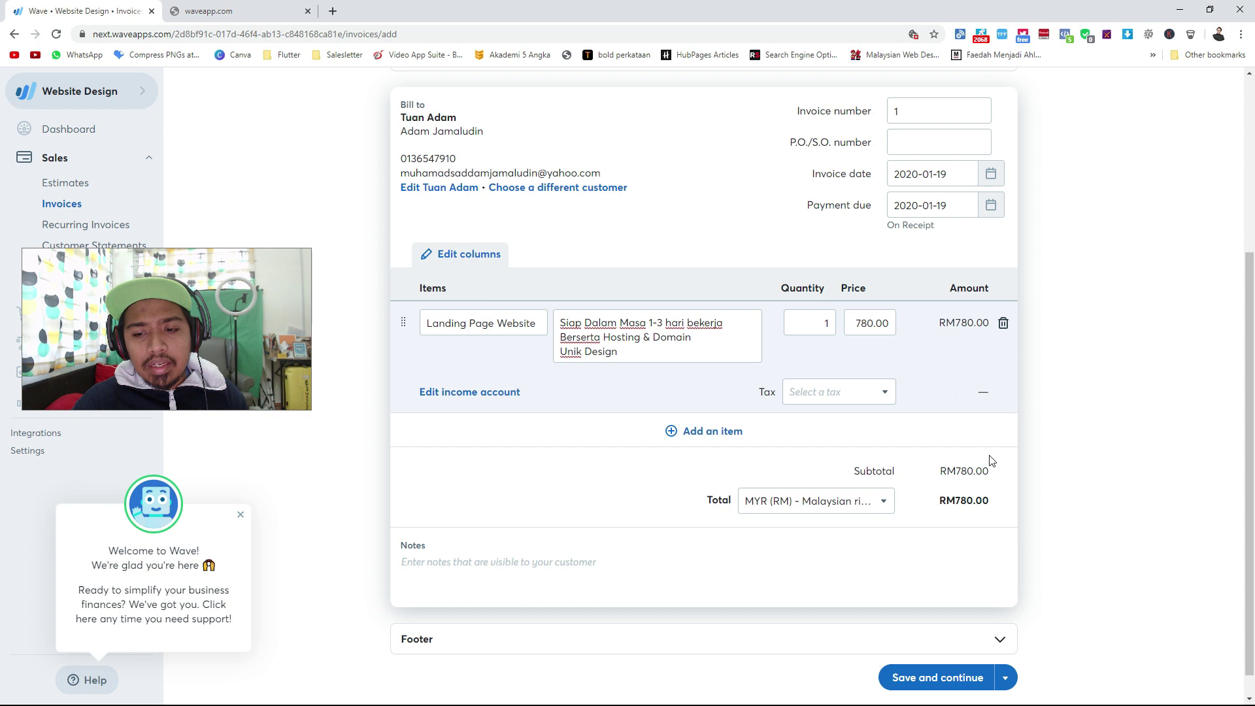
{"action": "scroll", "coordinate": [454, 550], "scroll_direction": "down", "scroll_amount": 1}
{"action": "left_click", "coordinate": [425, 543]}
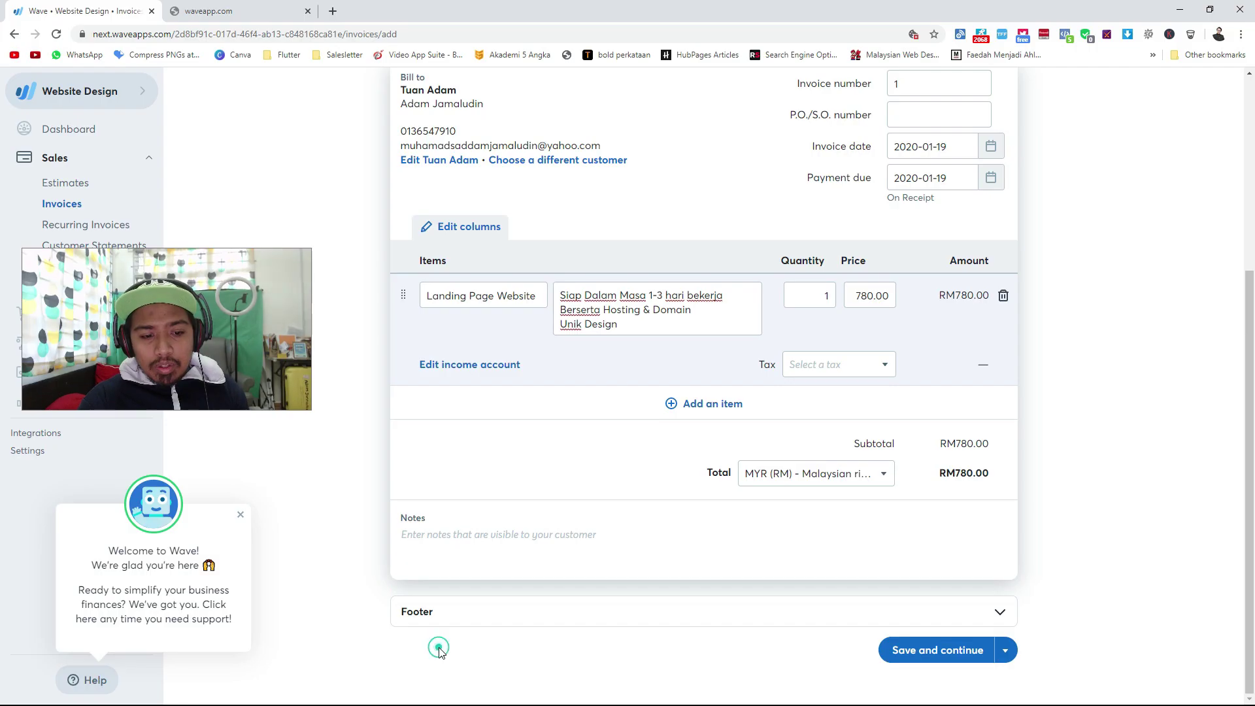
{"action": "left_click", "coordinate": [426, 620]}
{"action": "scroll", "coordinate": [539, 627], "scroll_direction": "down", "scroll_amount": 1}
{"action": "left_click", "coordinate": [463, 583]}
{"action": "left_click", "coordinate": [468, 475]}
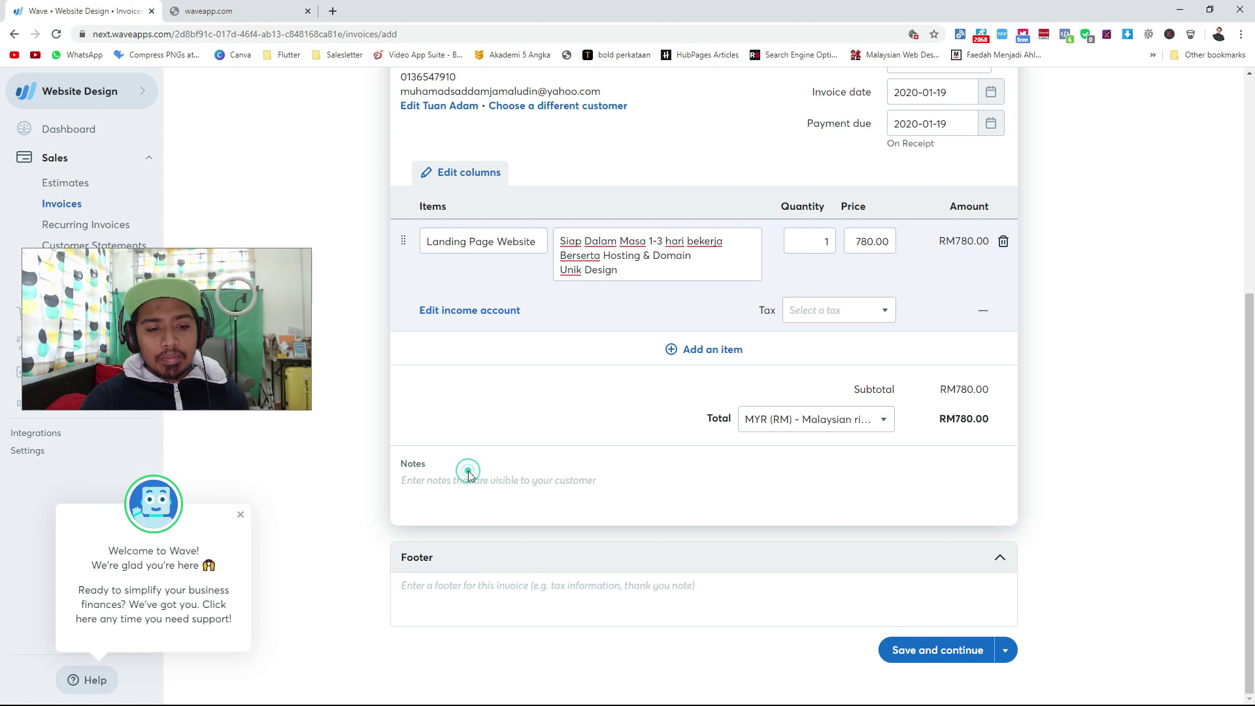
{"action": "left_click", "coordinate": [464, 610]}
{"action": "left_click", "coordinate": [450, 483]}
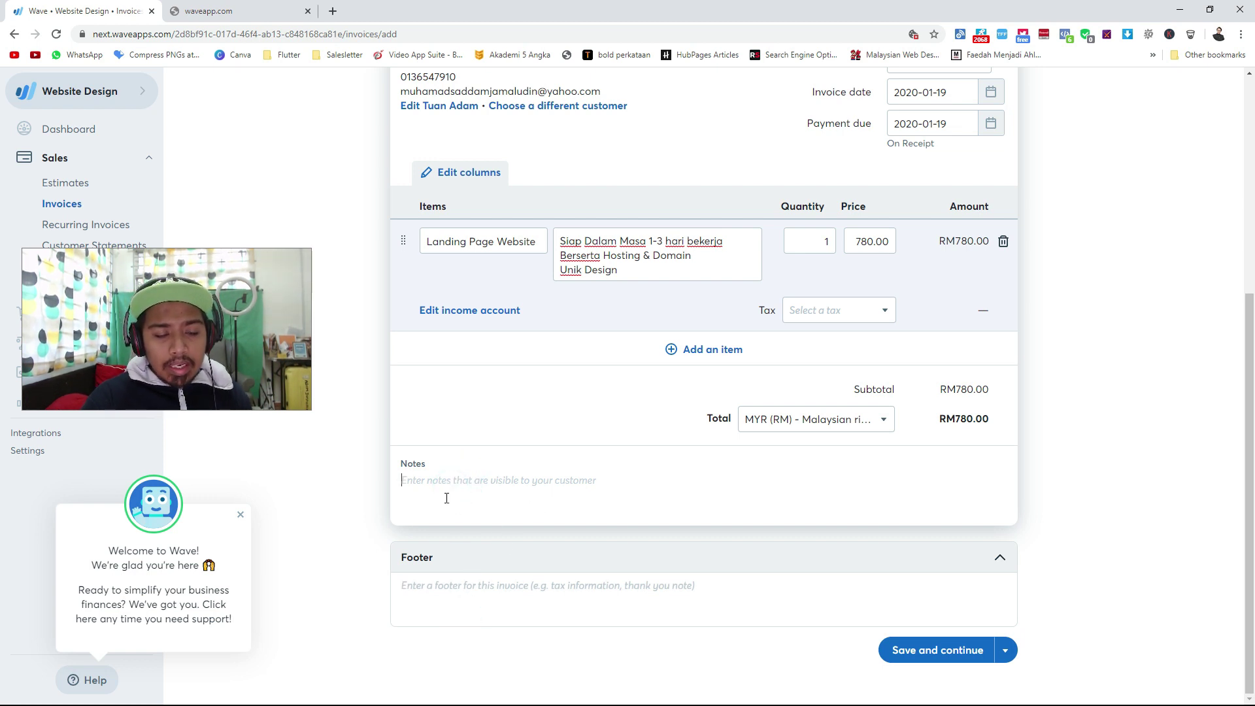
Write the note '** Invois ini sah sehingga 20 Januari 2020'.
{"action": "type", "text": "**"}
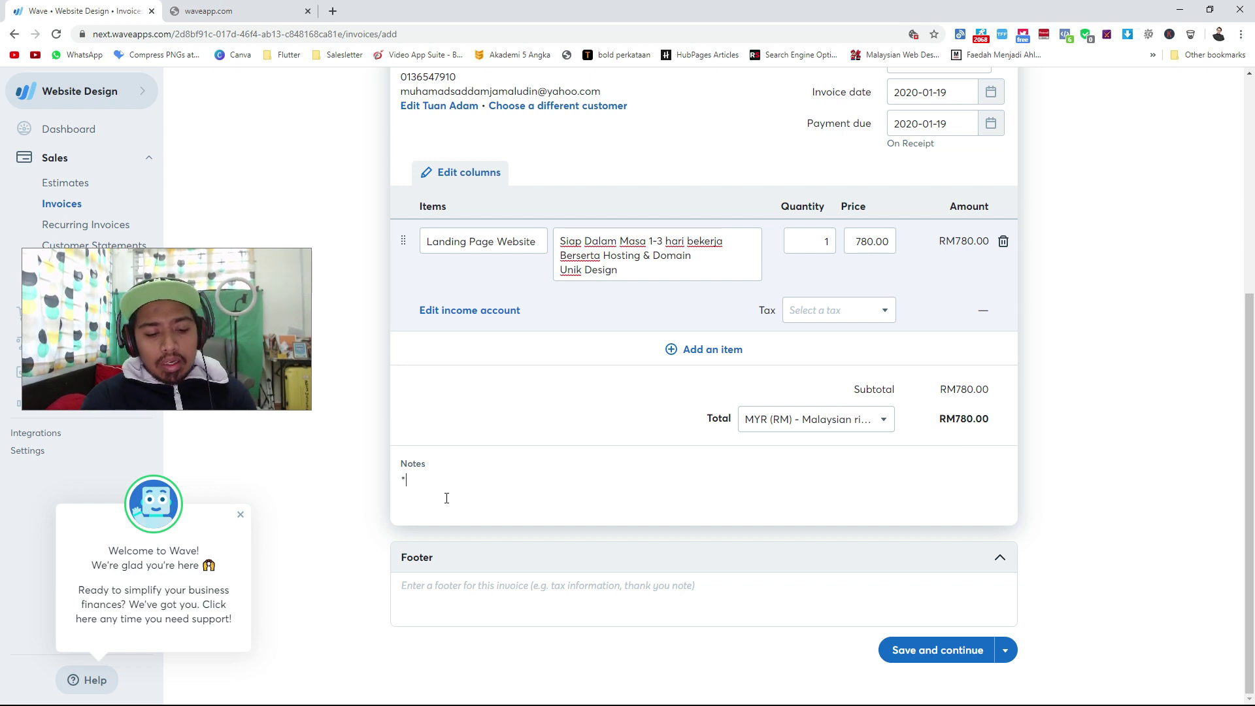
{"action": "type", "text": "si"}
{"action": "key", "text": "BackSpace"}
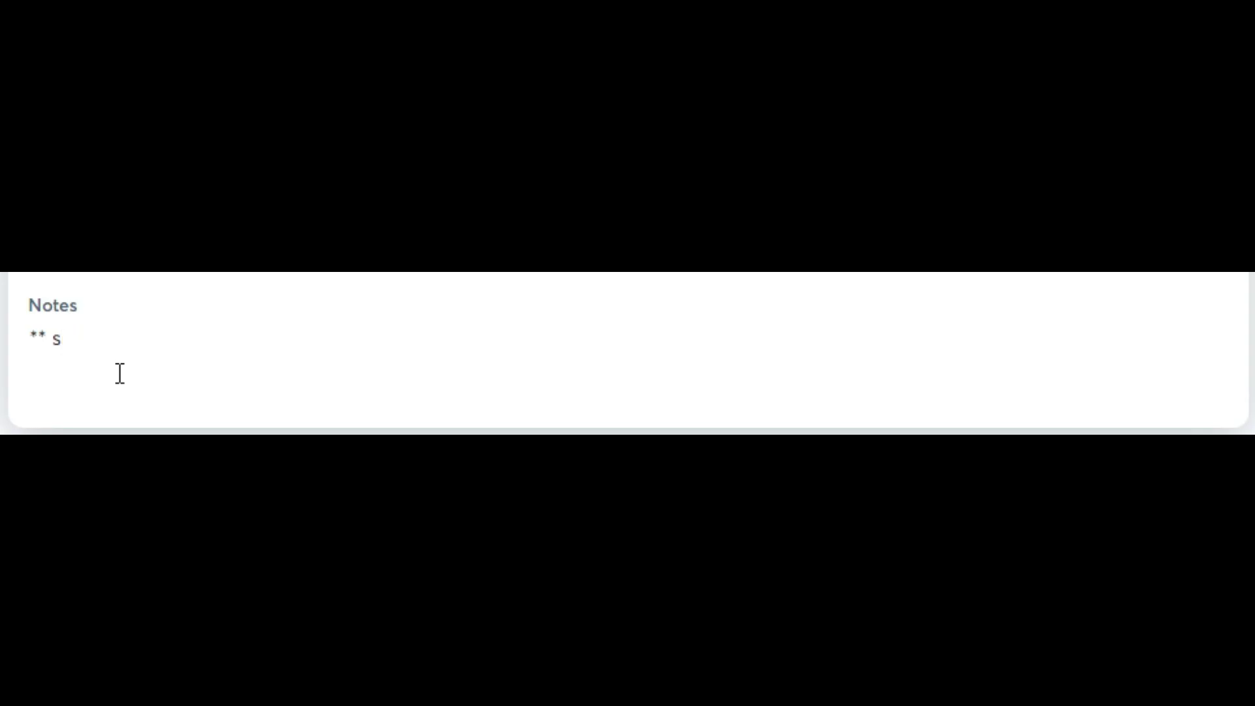
{"action": "type", "text": "nvois oi"}
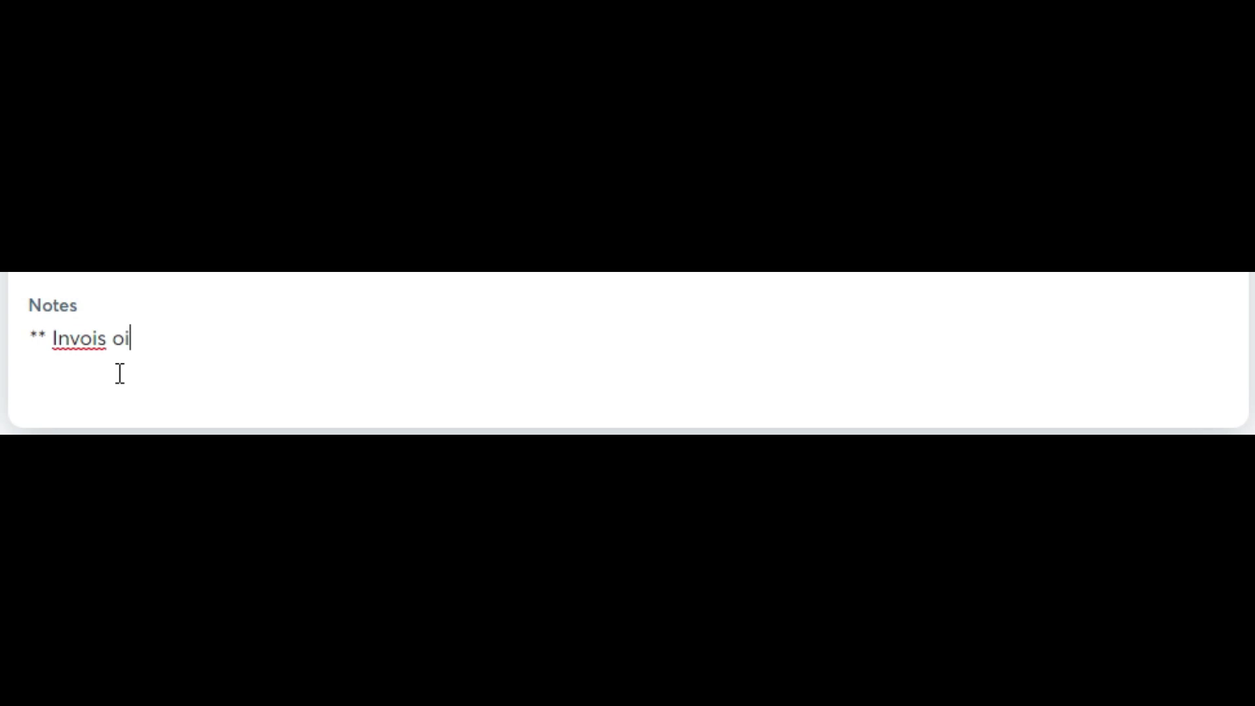
{"action": "key", "text": "BackSpace"}
{"action": "key", "text": "BackSpace"}
{"action": "type", "text": "ini valid"}
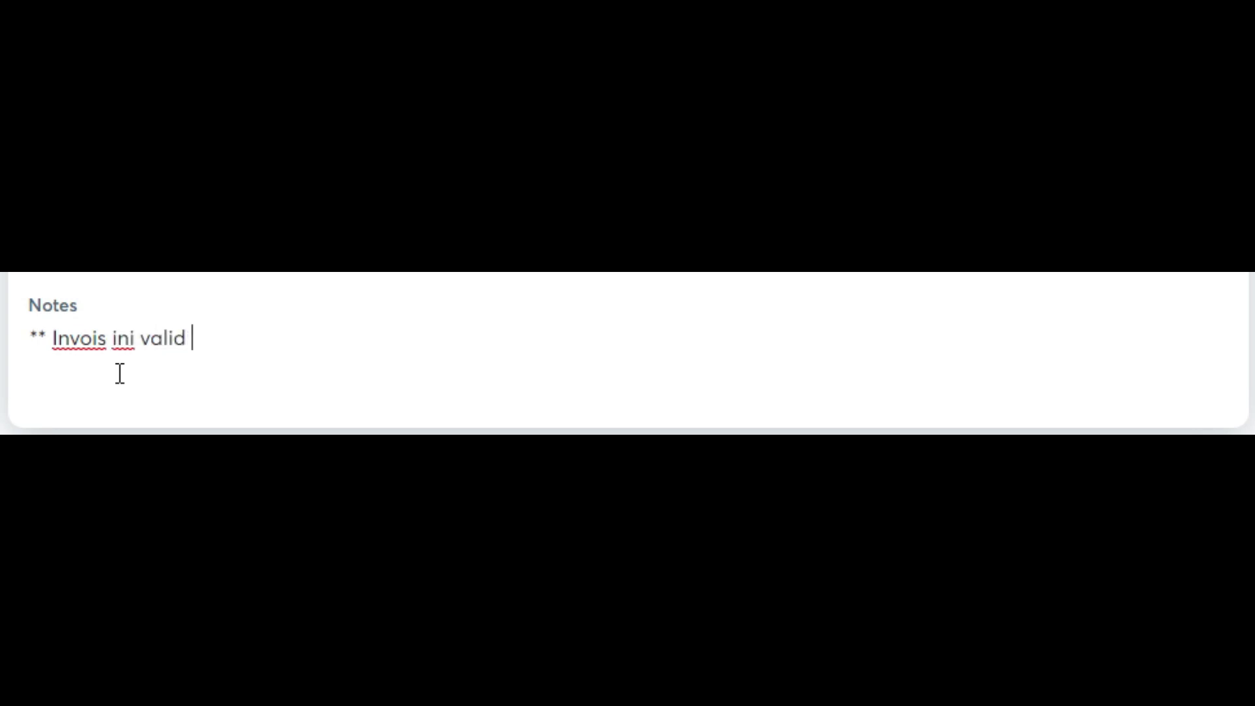
{"action": "key", "text": "BackSpace"}
{"action": "key", "text": "BackSpace"}
{"action": "key", "text": "BackSpace"}
{"action": "key", "text": "BackSpace"}
{"action": "key", "text": "BackSpace"}
{"action": "key", "text": "BackSpace"}
{"action": "type", "text": "sah sehingga "}
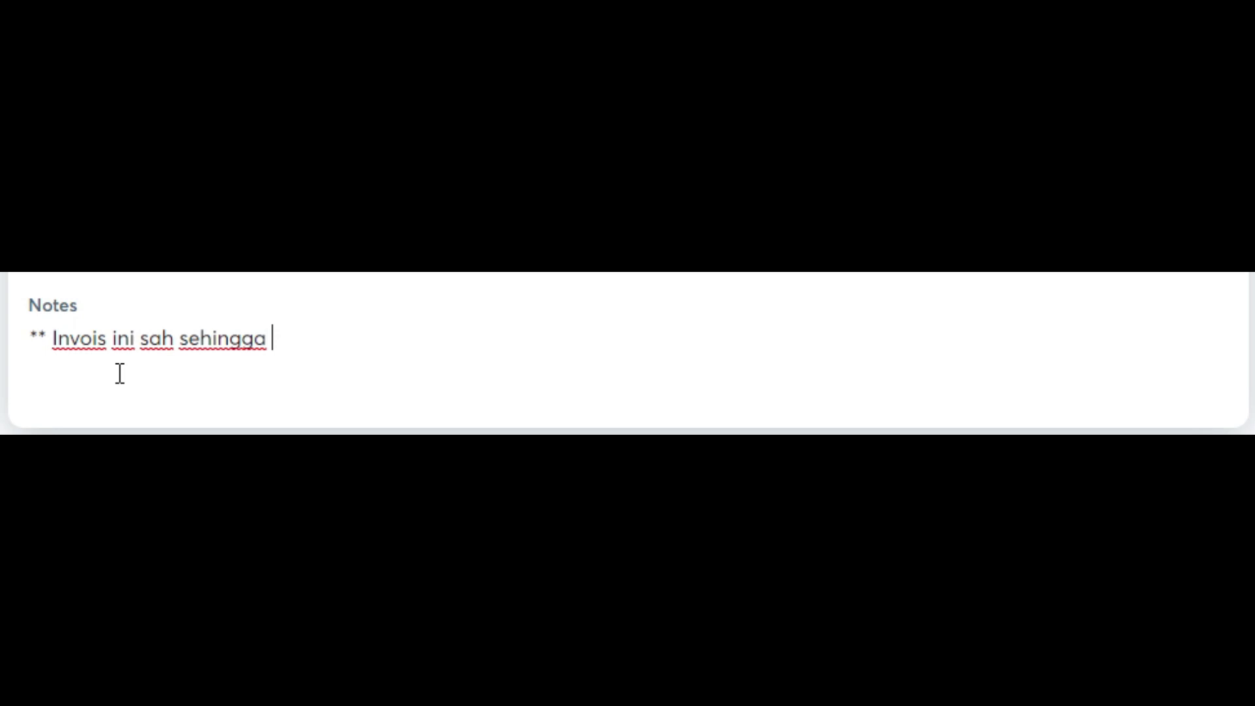
{"action": "type", "text": "20 Januari 2020"}
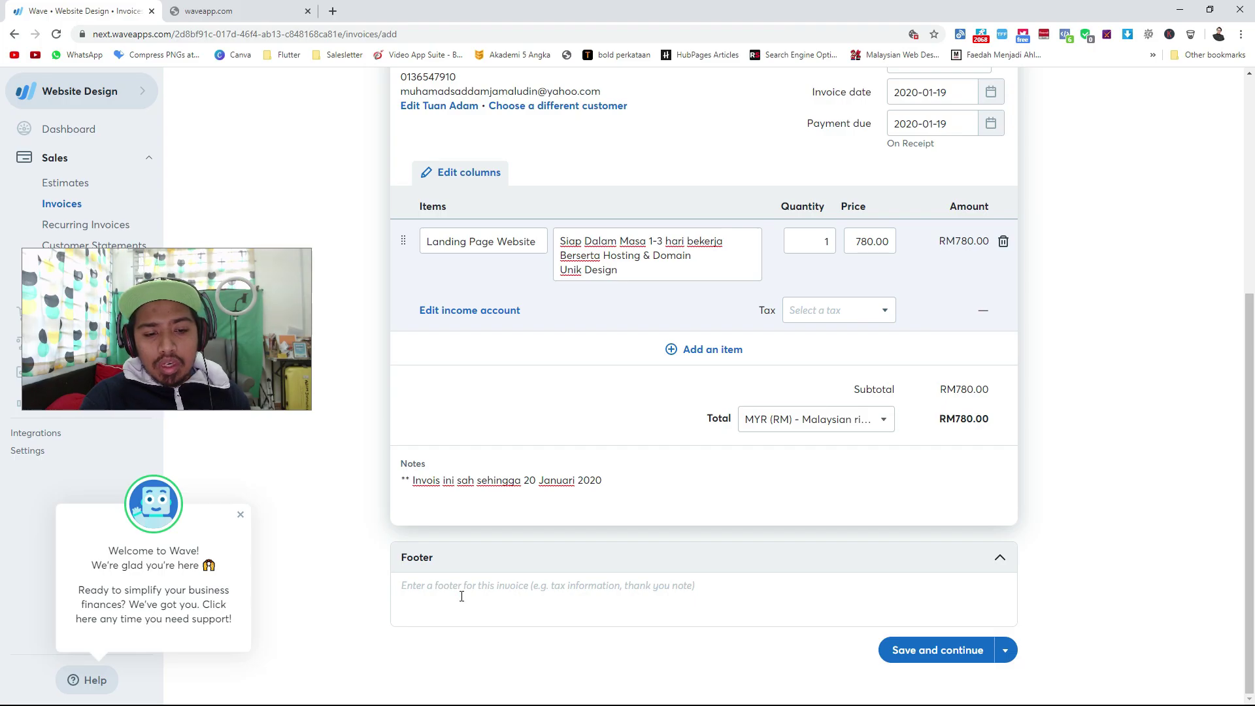
{"action": "left_click", "coordinate": [461, 596]}
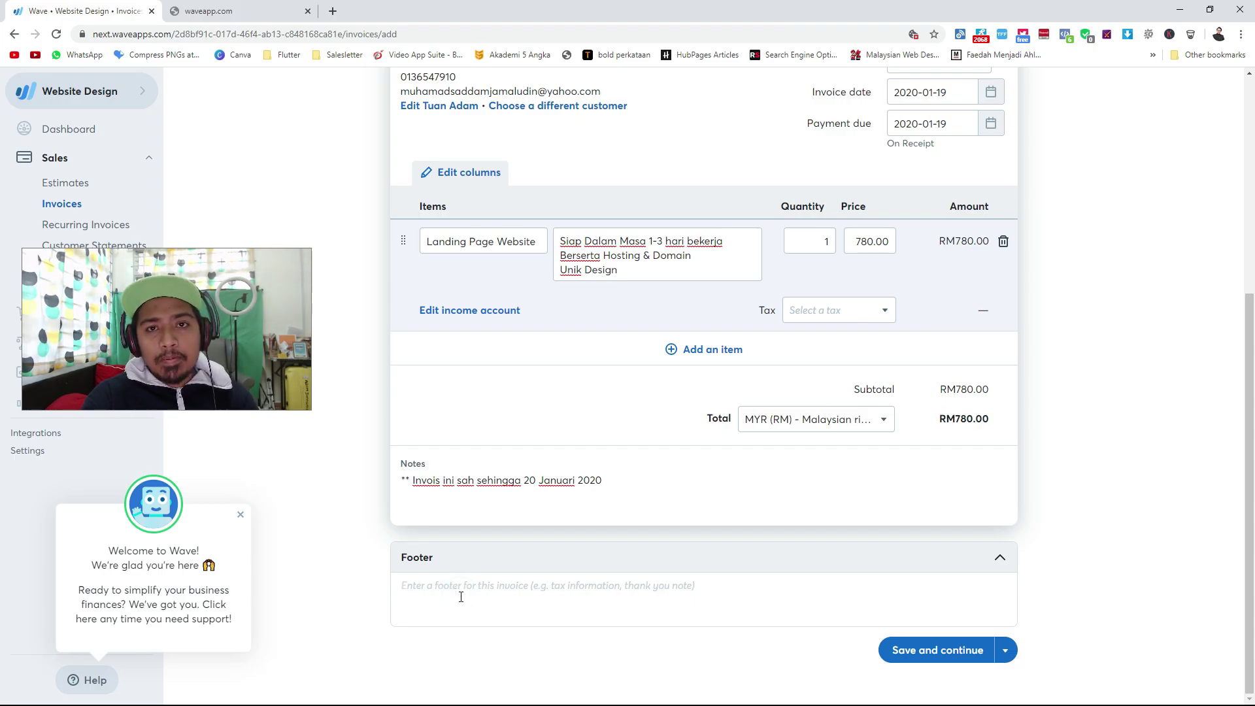
Type the 'Cara Pembayaran' heading in the footer and begin the account number line.
{"action": "type", "text": "Cara "}
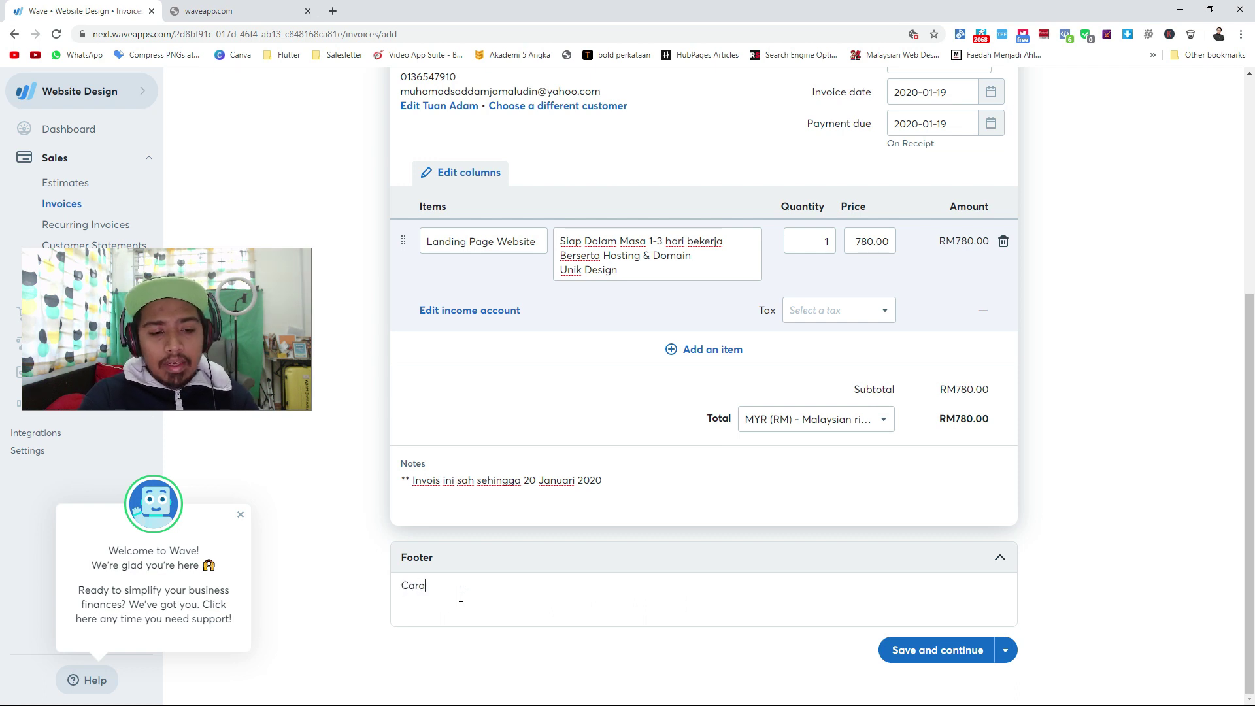
{"action": "type", "text": "Pembasyara"}
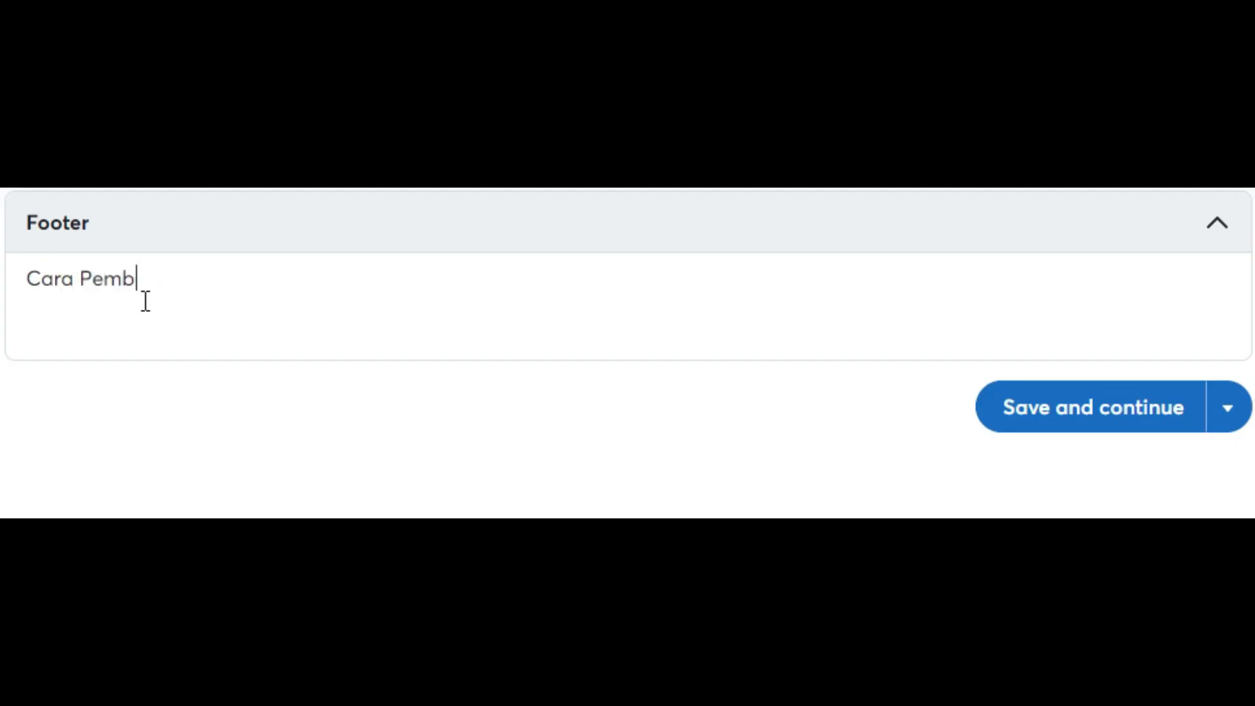
{"action": "key", "text": "BackSpace"}
{"action": "key", "text": "BackSpace"}
{"action": "key", "text": "BackSpace"}
{"action": "type", "text": "yaran"}
{"action": "key", "text": "Return"}
{"action": "type", "text": "NO A"}
{"action": "key", "text": "BackSpace"}
{"action": "key", "text": "BackSpace"}
{"action": "key", "text": "BackSpace"}
{"action": "type", "text": "op"}
{"action": "key", "text": "BackSpace"}
{"action": "key", "text": "BackSpace"}
{"action": "type", "text": "Akaun"}
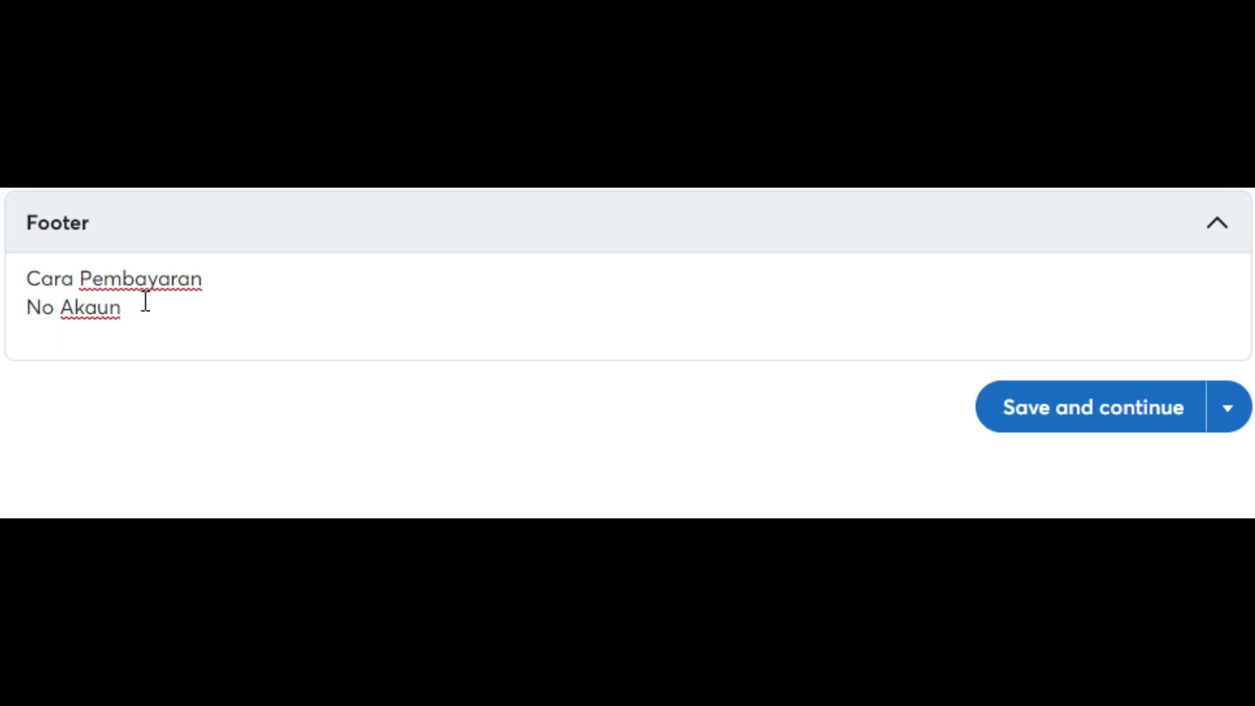
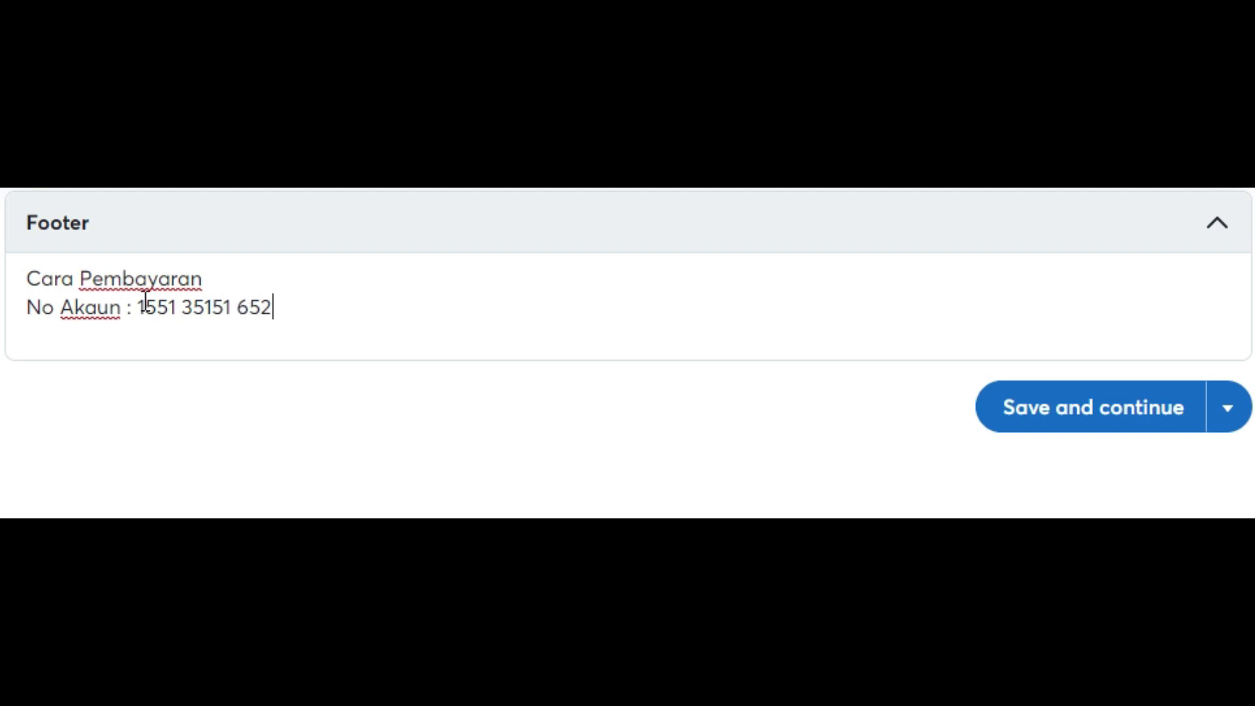
Add the Maybank account number, the account holder's name, and a line with the sales e-mail address.
{"action": "type", "text": " ( Ma"}
{"action": "key", "text": "BackSpace"}
{"action": "type", "text": "aybank"}
{"action": "type", "text": " ) "}
{"action": "key", "text": "Return"}
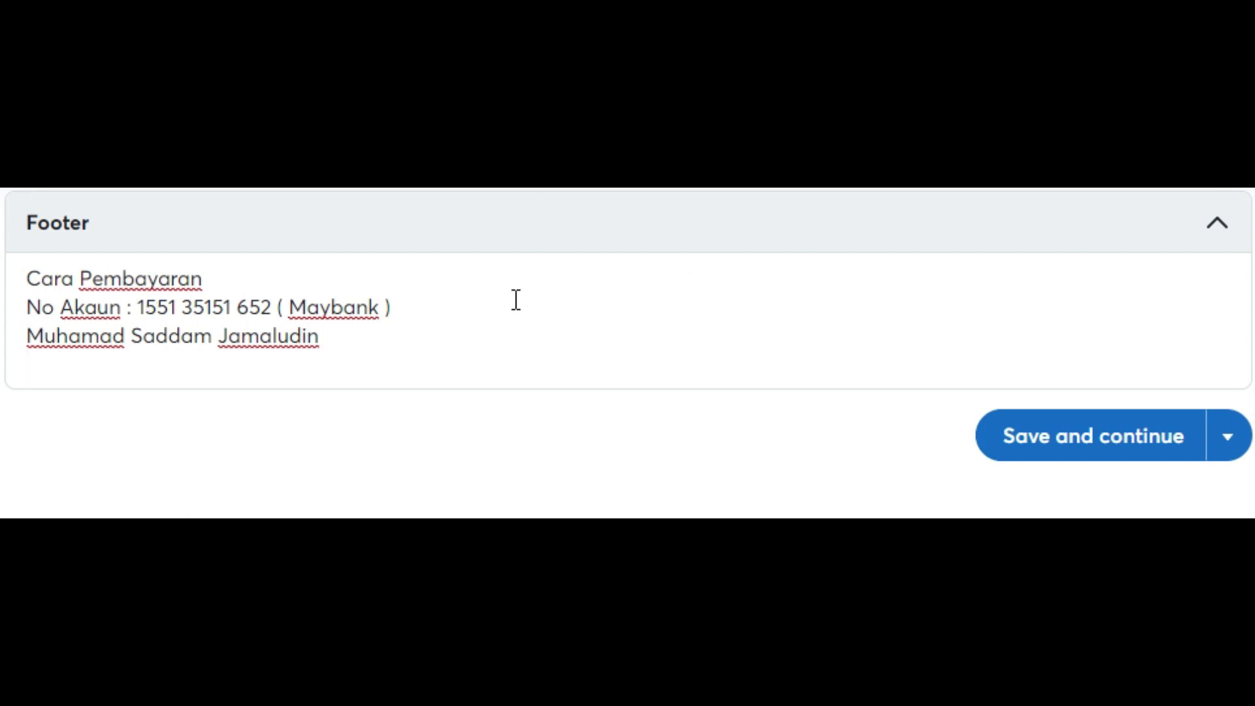
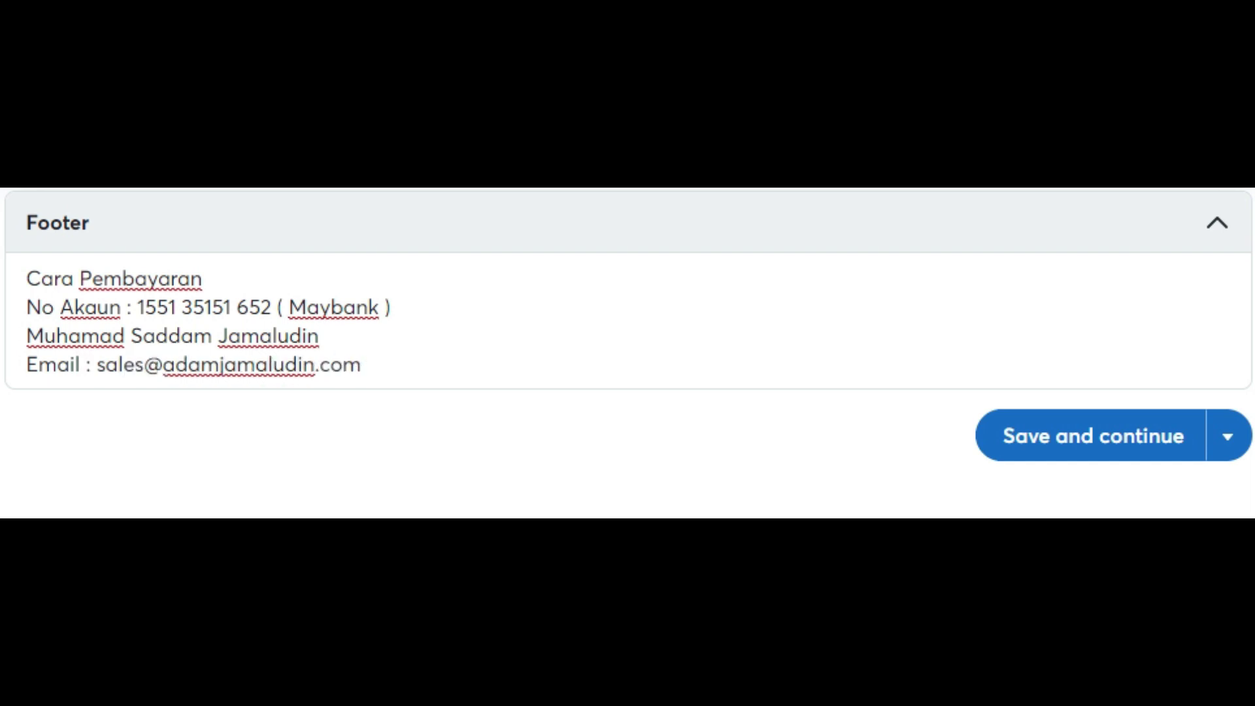
Review the filled-in RM780.00 invoice and save it with Save and continue.
{"action": "scroll", "coordinate": [627, 353], "scroll_direction": "up", "scroll_amount": 10}
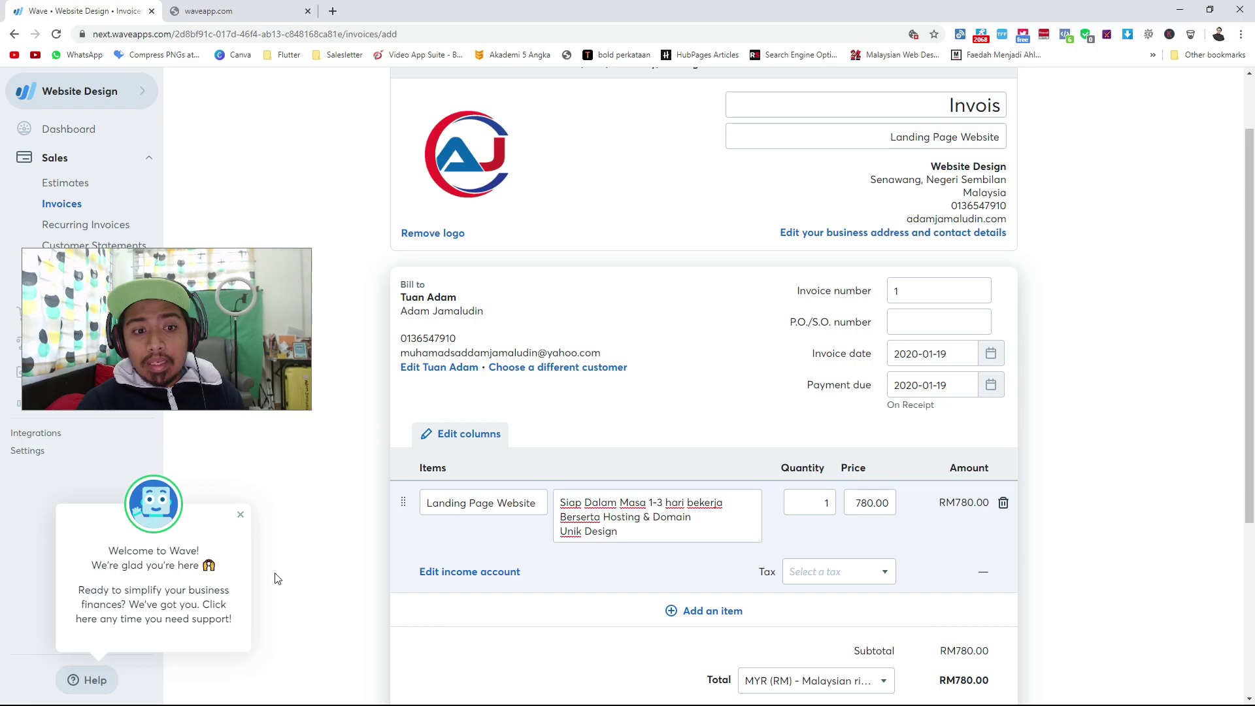
{"action": "scroll", "coordinate": [255, 600], "scroll_direction": "down", "scroll_amount": 4}
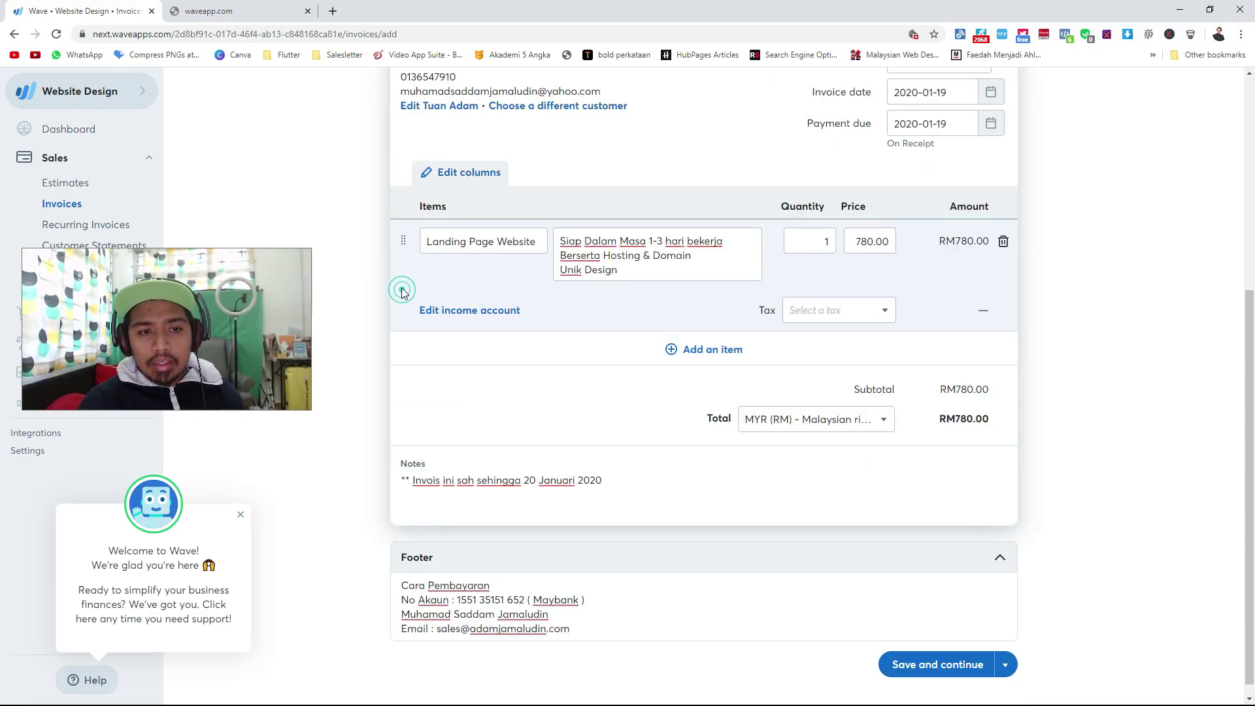
{"action": "scroll", "coordinate": [402, 288], "scroll_direction": "up", "scroll_amount": 2}
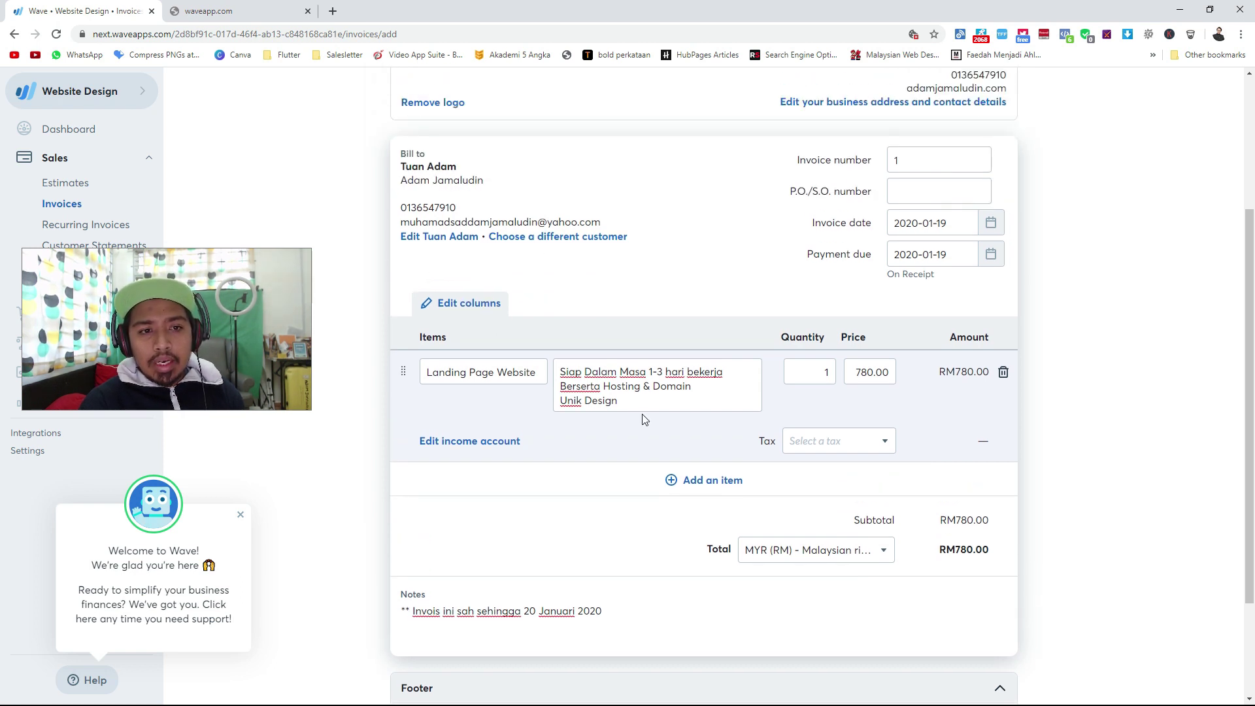
{"action": "scroll", "coordinate": [846, 543], "scroll_direction": "down", "scroll_amount": 2}
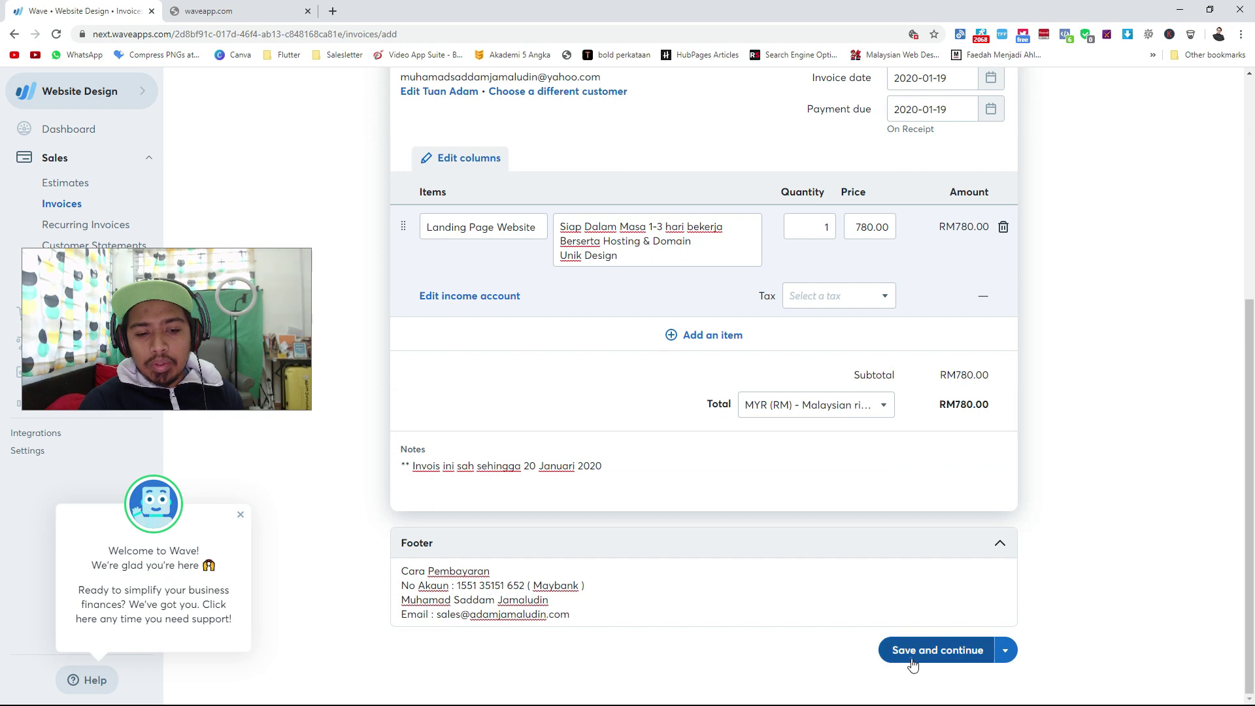
{"action": "left_click", "coordinate": [941, 650]}
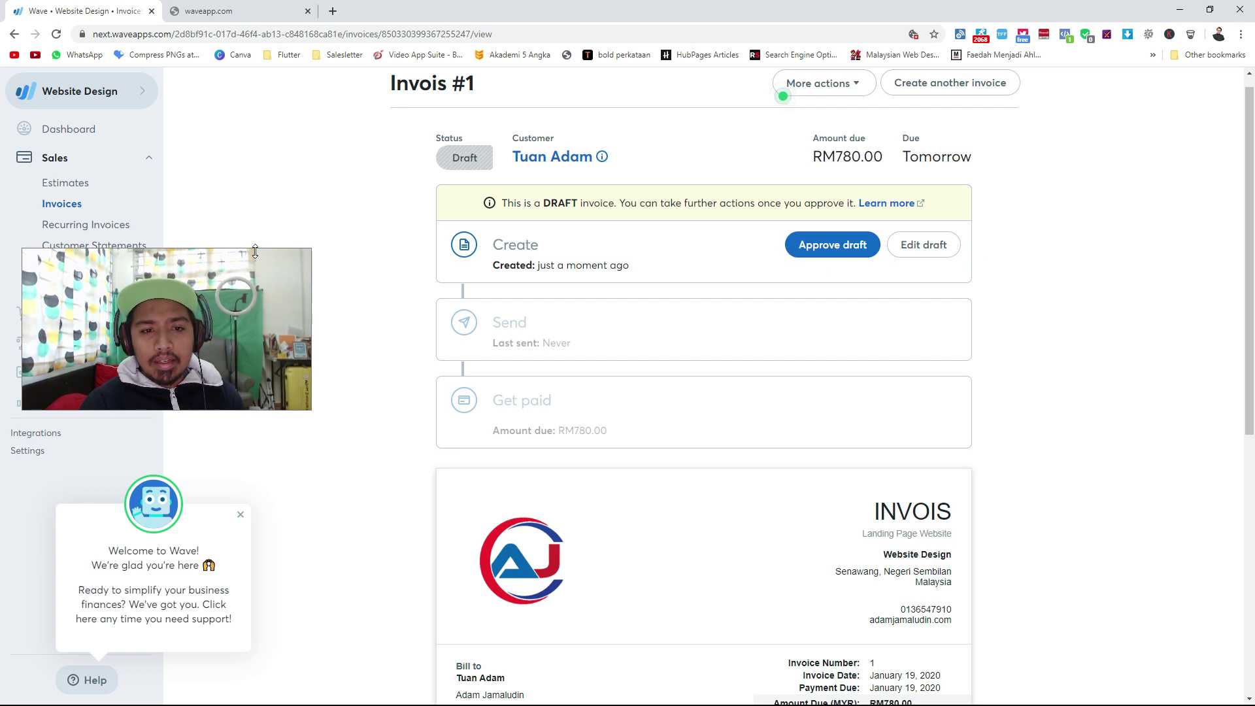
Approve draft invoice #1, dismiss the share link dialog, and bring up the send-invoice dialog.
{"action": "left_click", "coordinate": [827, 245]}
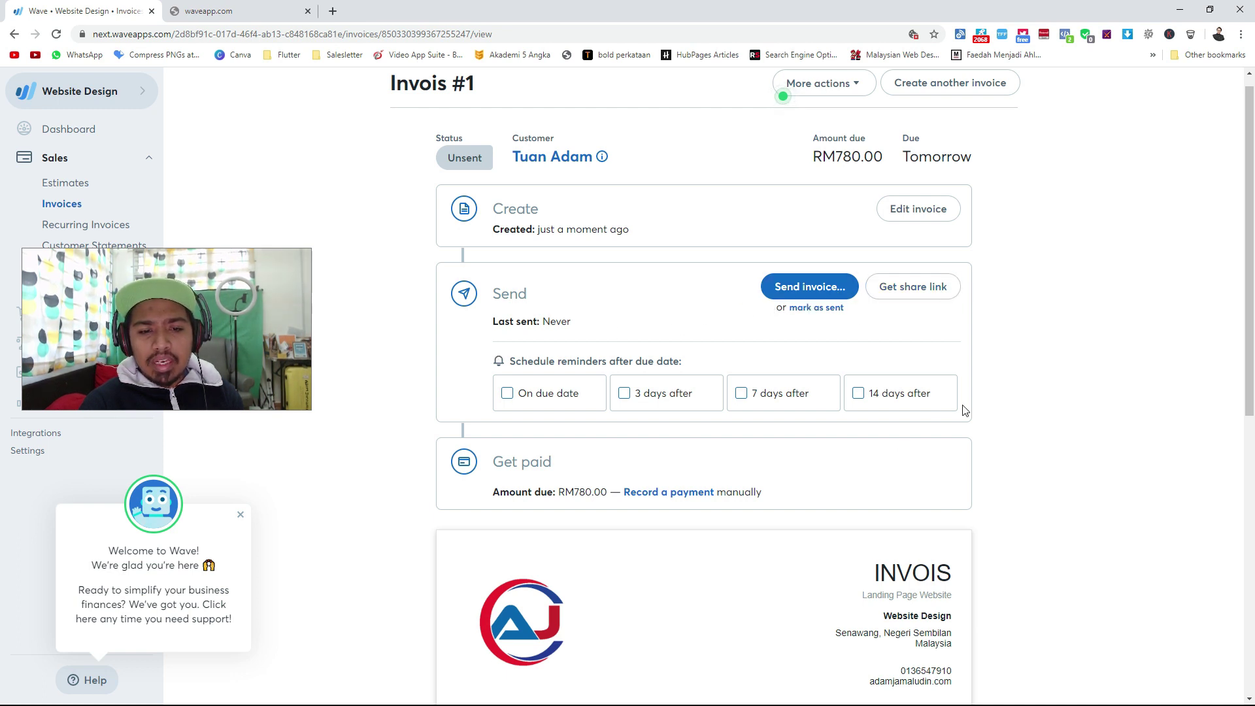
{"action": "left_click", "coordinate": [911, 295]}
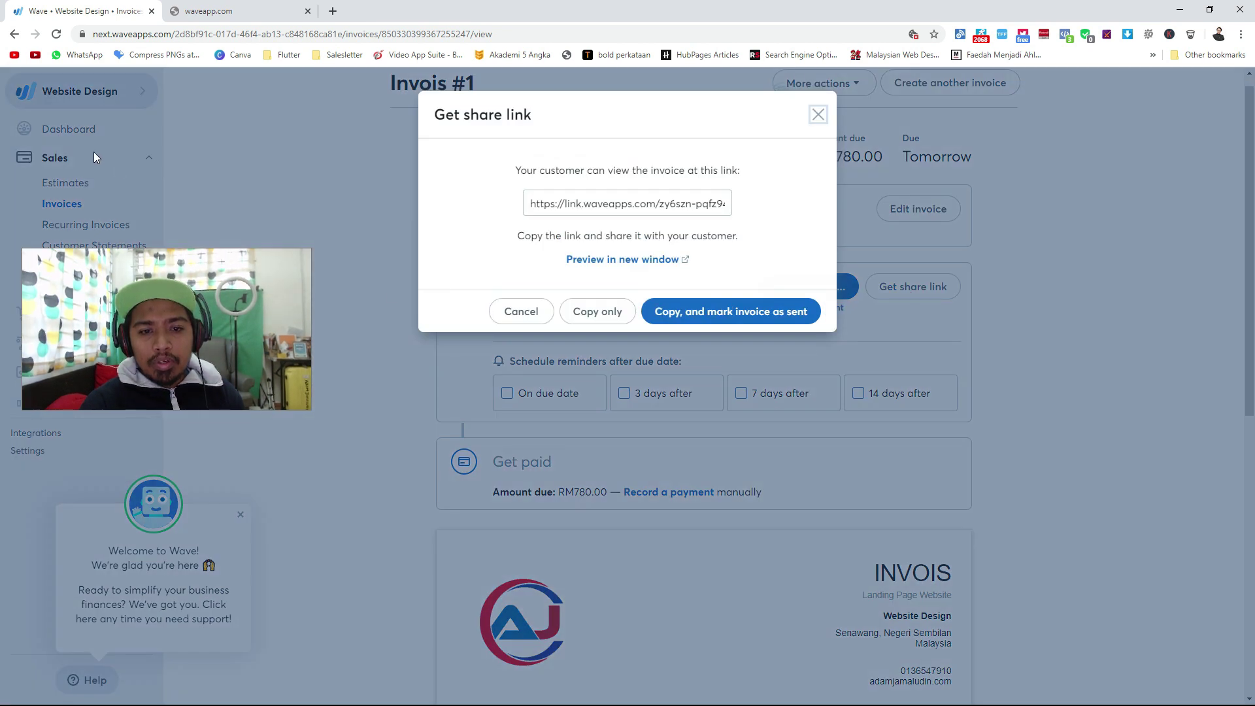
{"action": "left_click", "coordinate": [818, 115]}
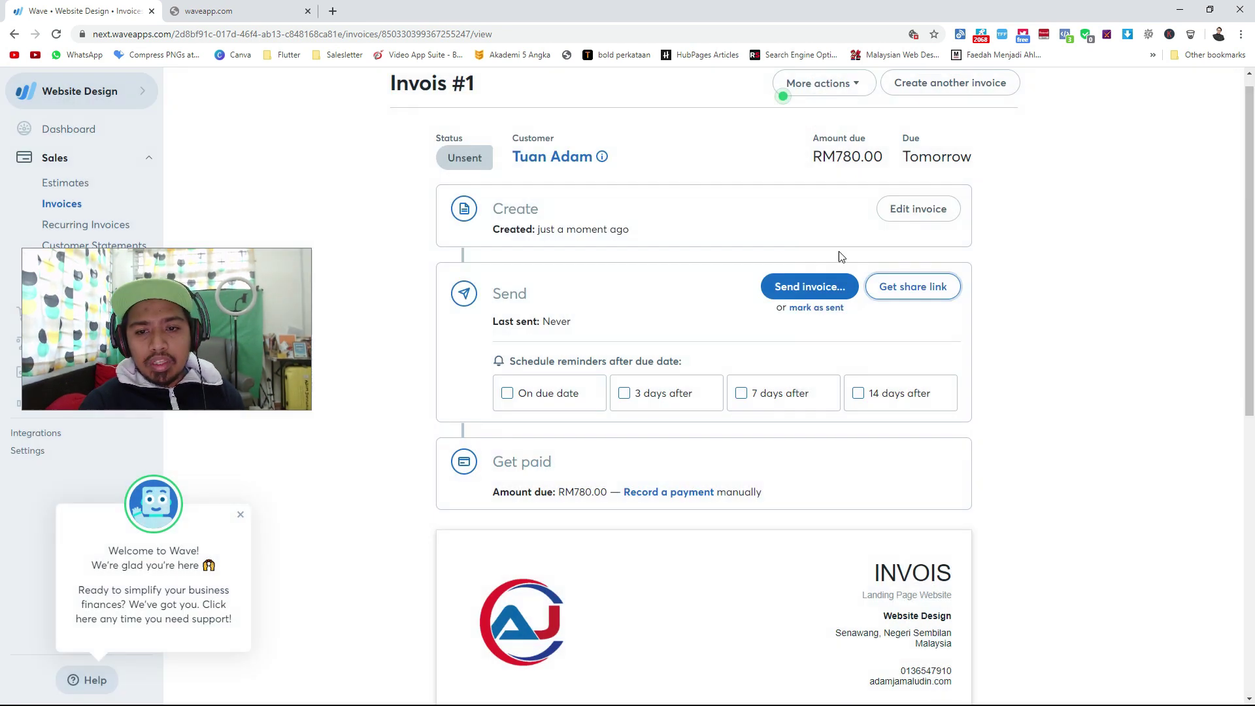
{"action": "left_click", "coordinate": [815, 297]}
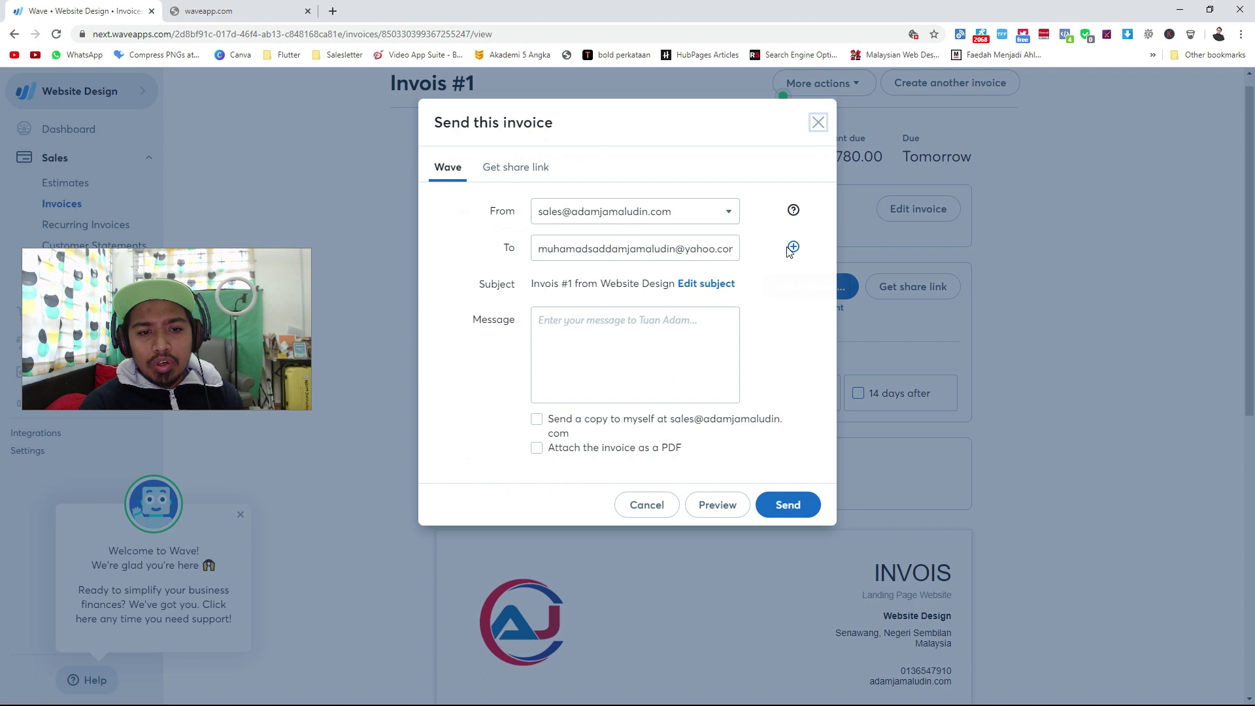
Write the Malay landing-page payment message due before 20 Januari 2020, enabling self-copy and PDF attachment.
{"action": "left_click", "coordinate": [617, 319]}
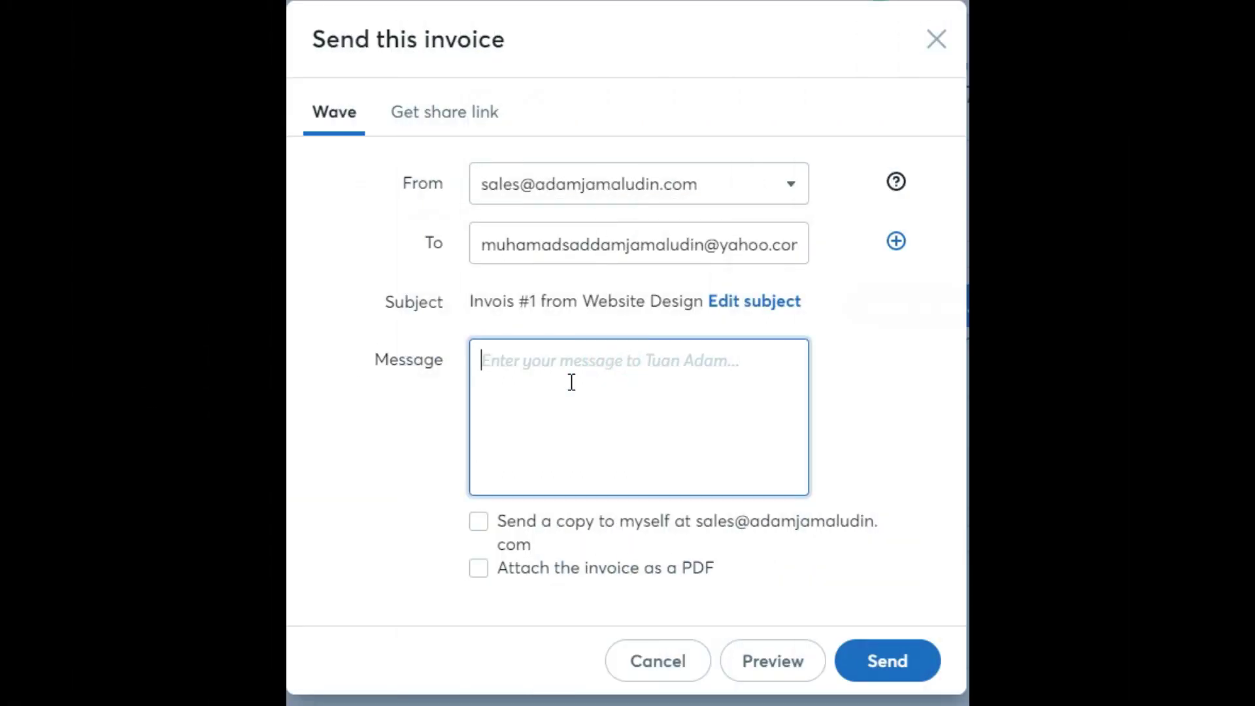
{"action": "type", "text": "Assalam"}
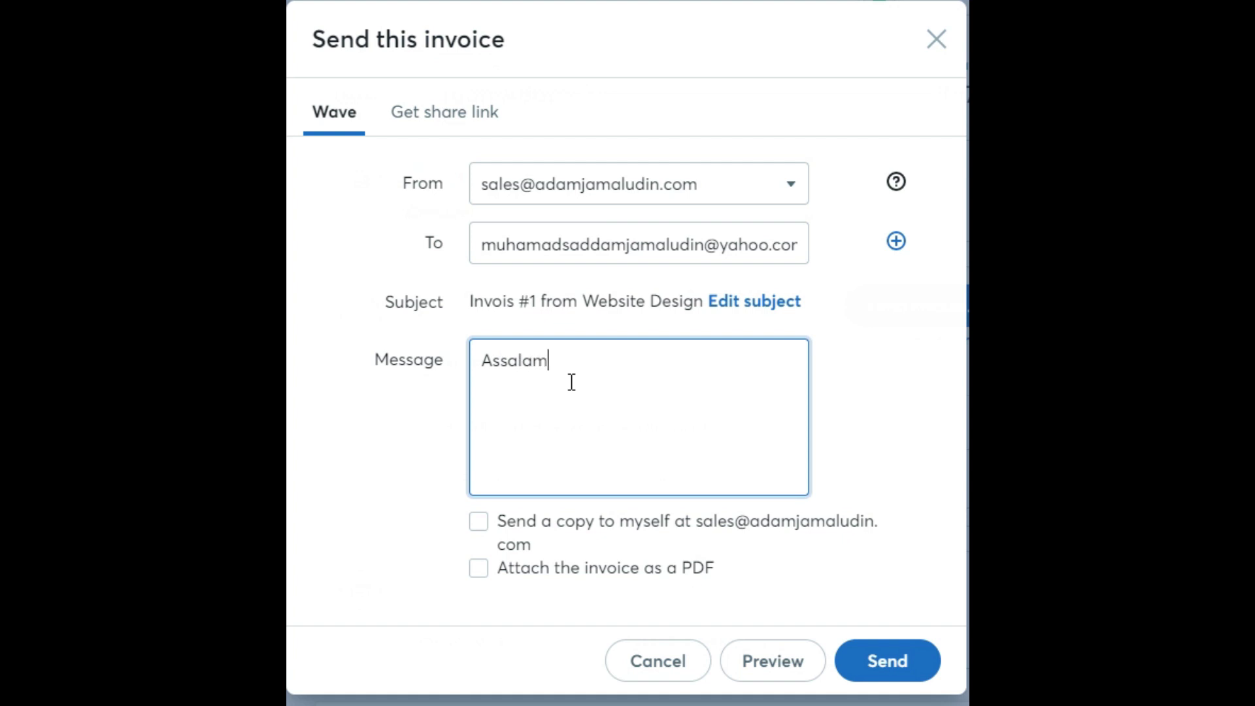
{"action": "type", "text": "ualaikum wbt, ini adal"}
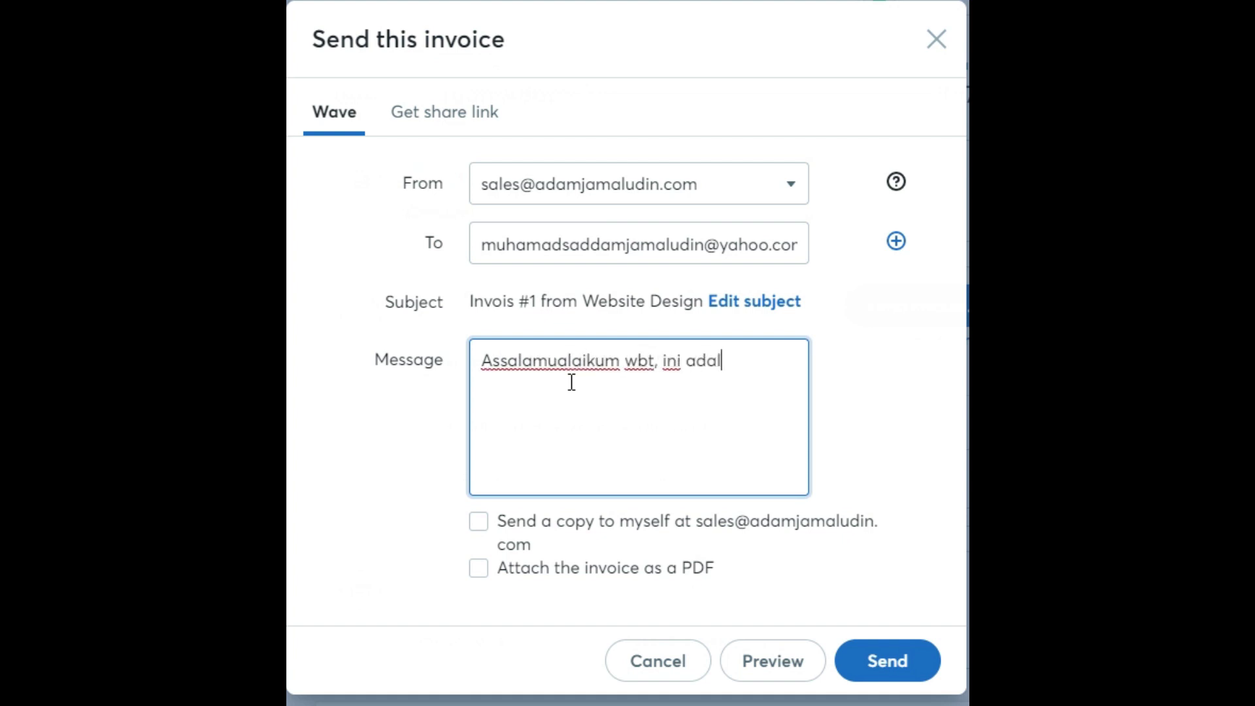
{"action": "type", "text": "ah Invois untuk servis Landa"}
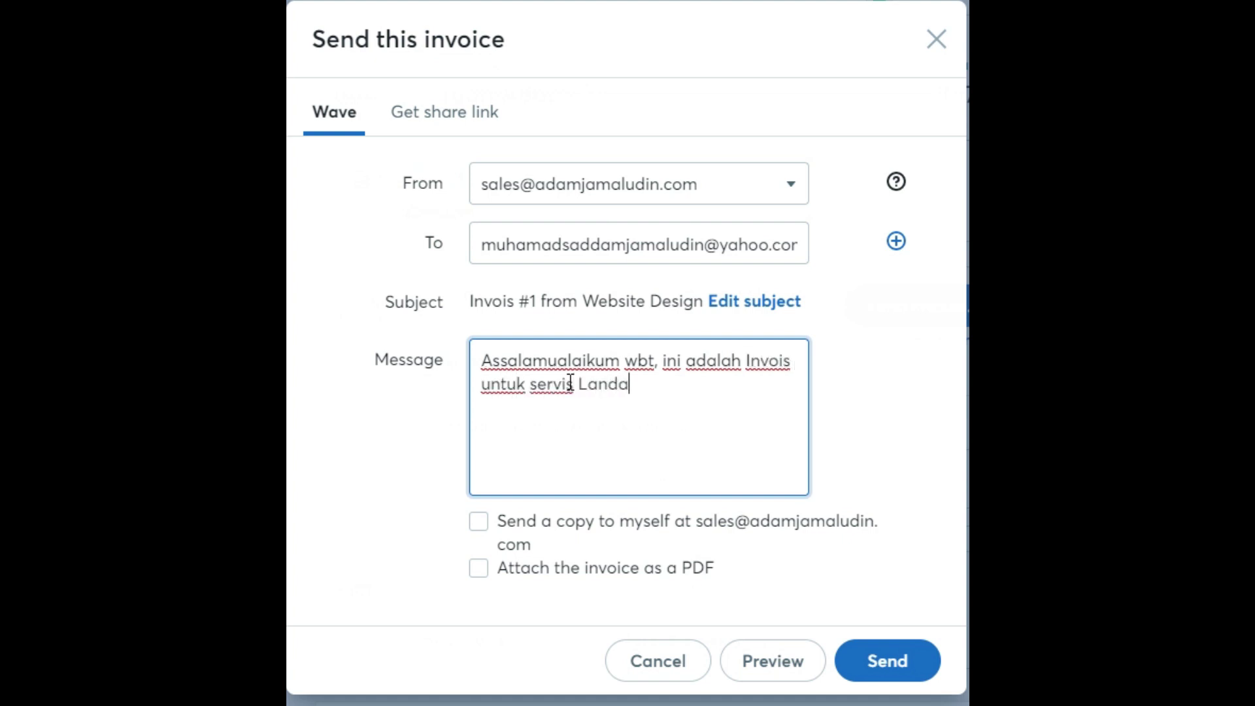
{"action": "key", "text": "BackSpace"}
{"action": "type", "text": "ing Page Design."}
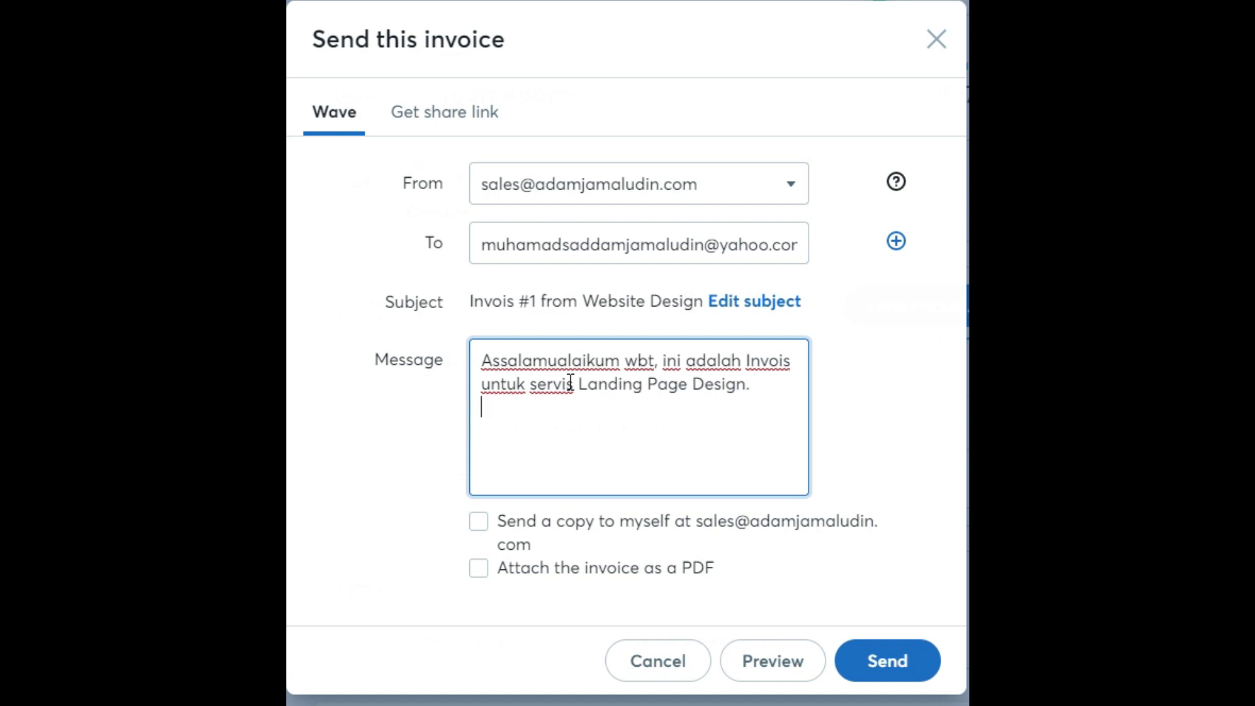
{"action": "type", "text": "oleh laku"}
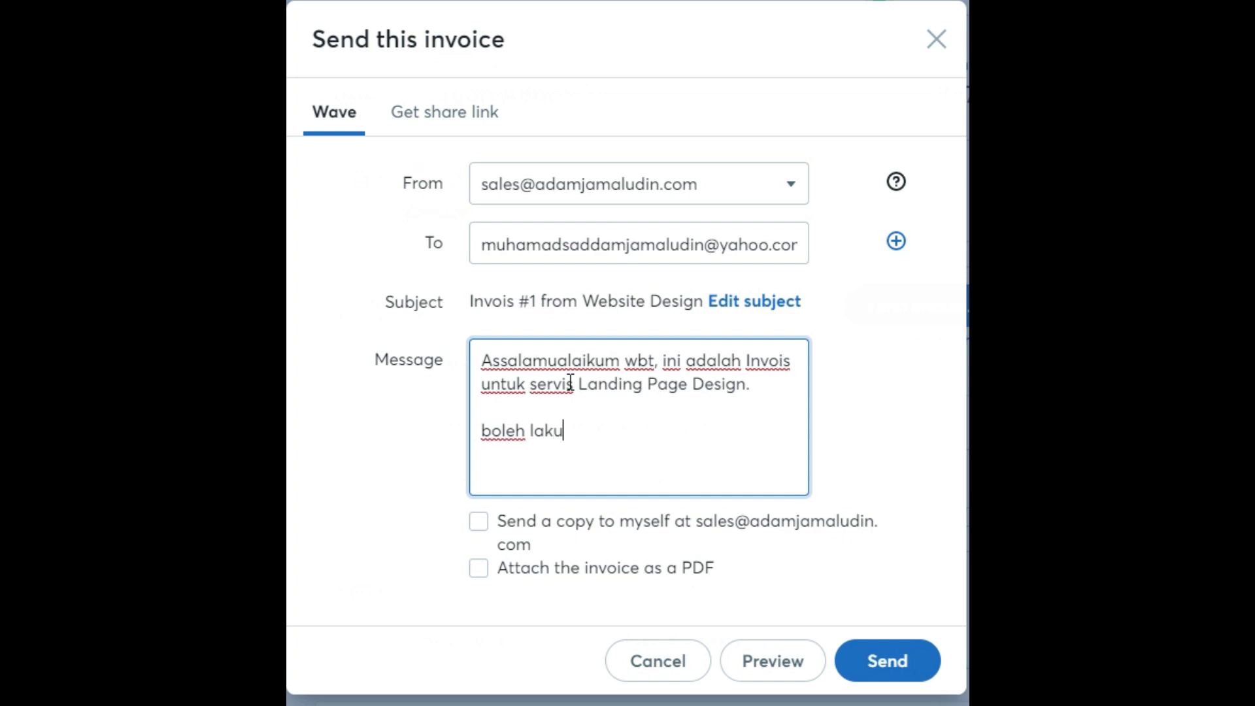
{"action": "type", "text": "kan pembayaran sebelum 20 Januari 2020."}
{"action": "key", "text": "Return"}
{"action": "key", "text": "Return"}
{"action": "type", "text": "Sekian."}
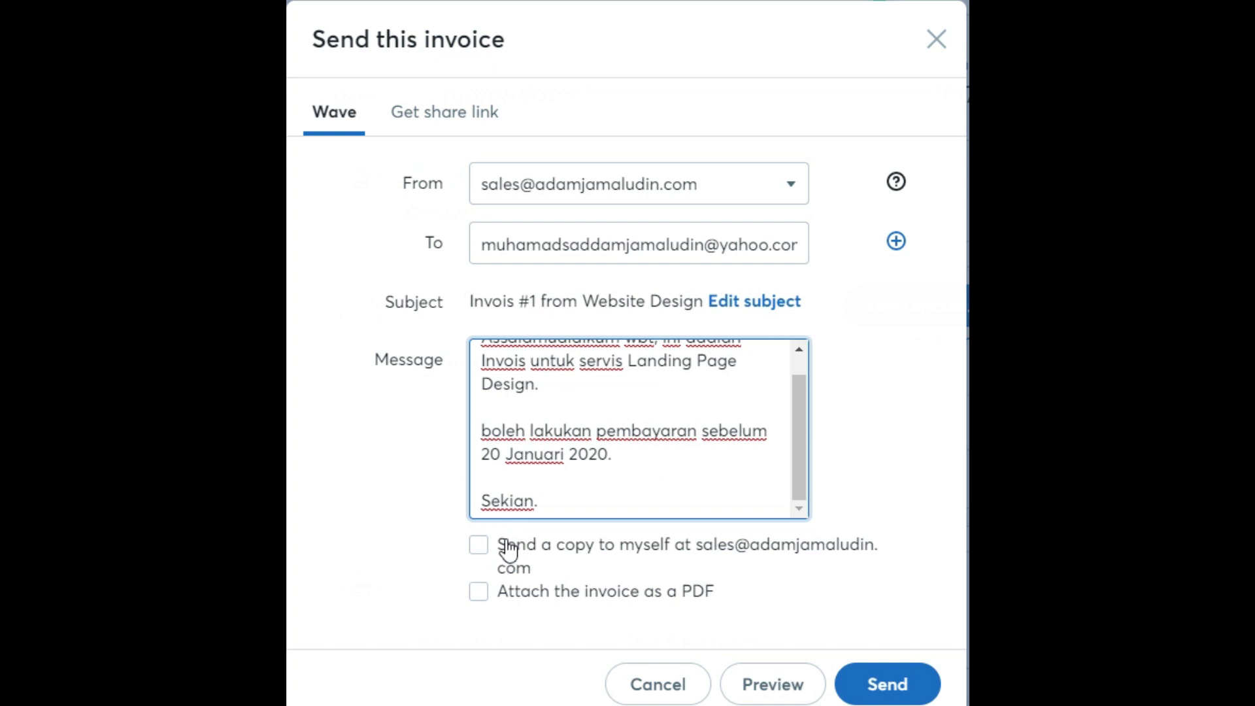
{"action": "left_click", "coordinate": [479, 546]}
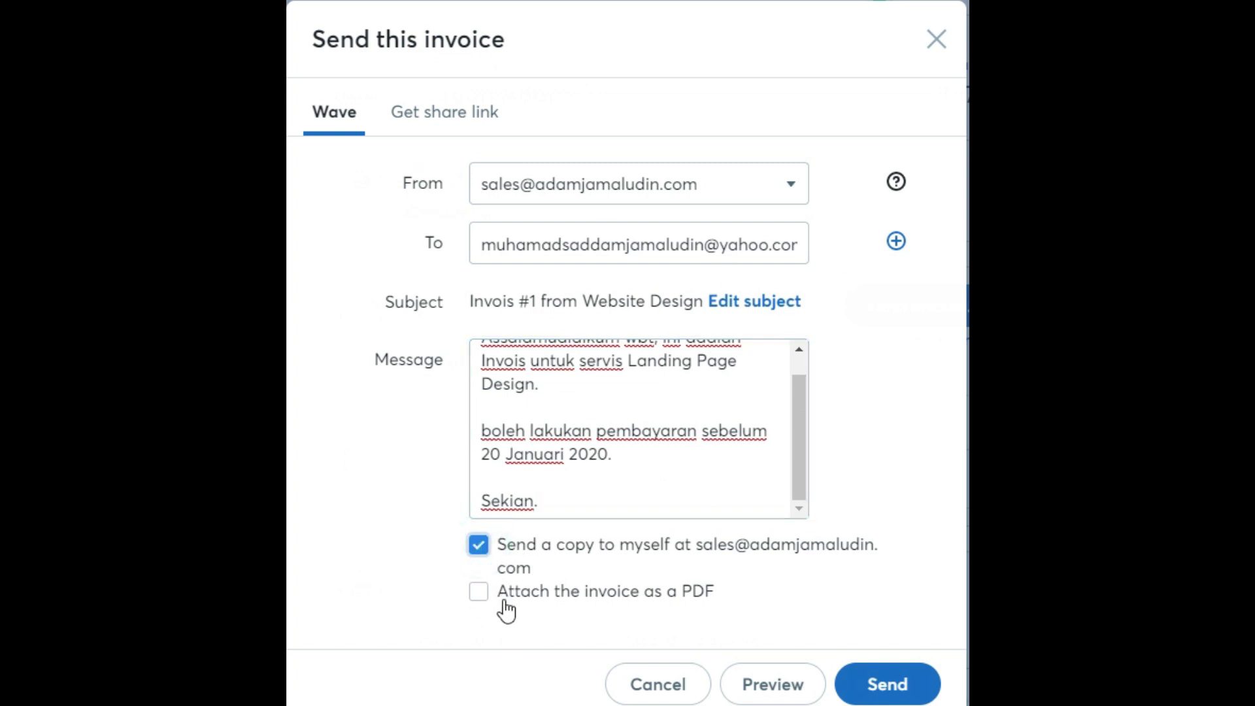
{"action": "left_click", "coordinate": [484, 607]}
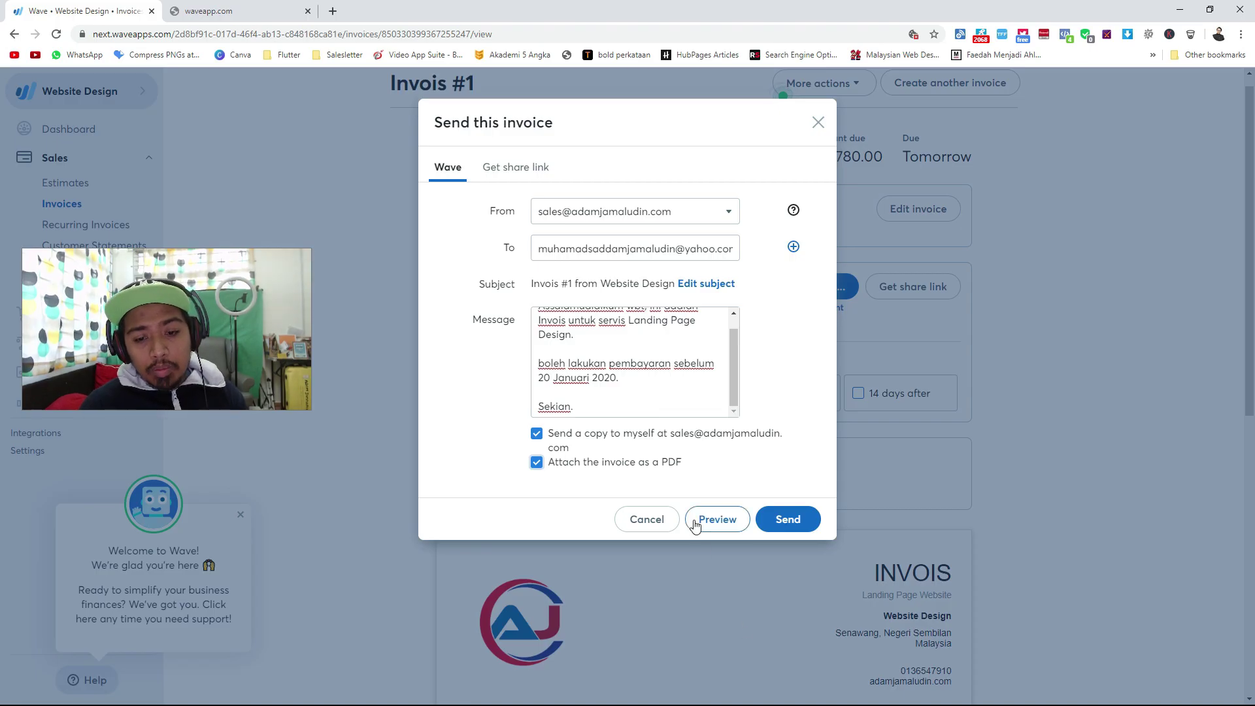
Preview the customer email and scroll through the customer's desktop view of the invoice.
{"action": "left_click", "coordinate": [712, 523]}
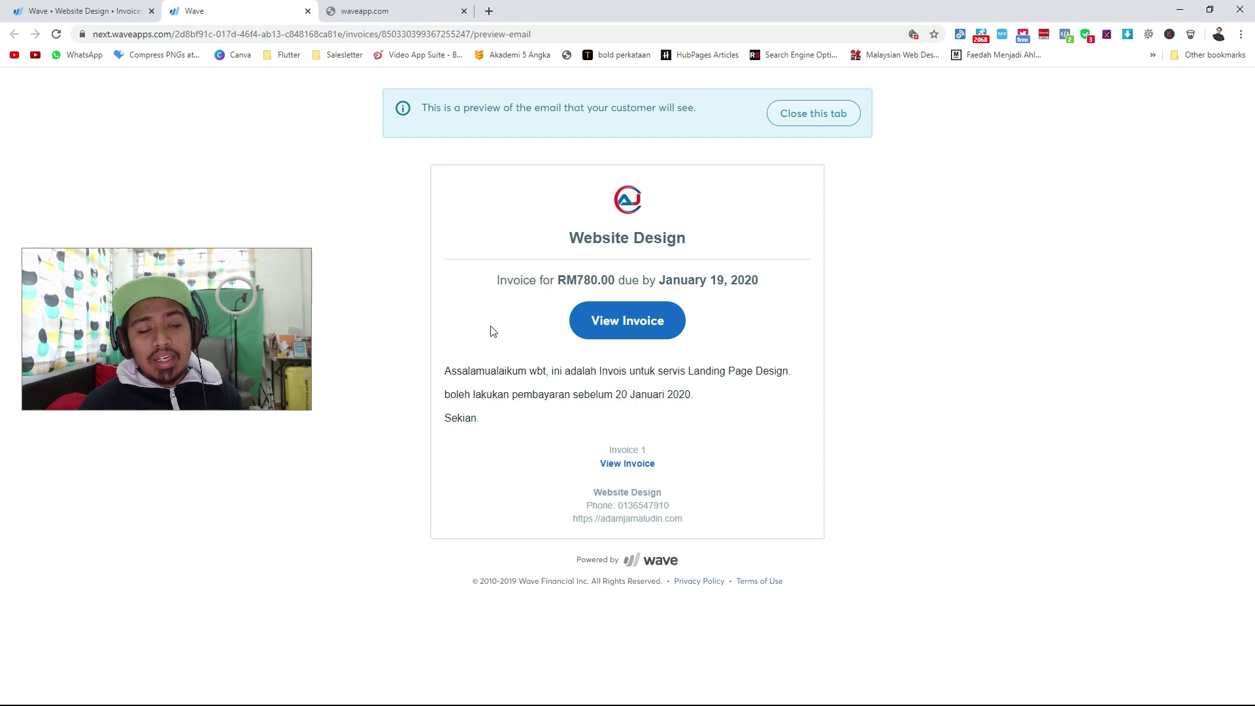
{"action": "left_click", "coordinate": [616, 322]}
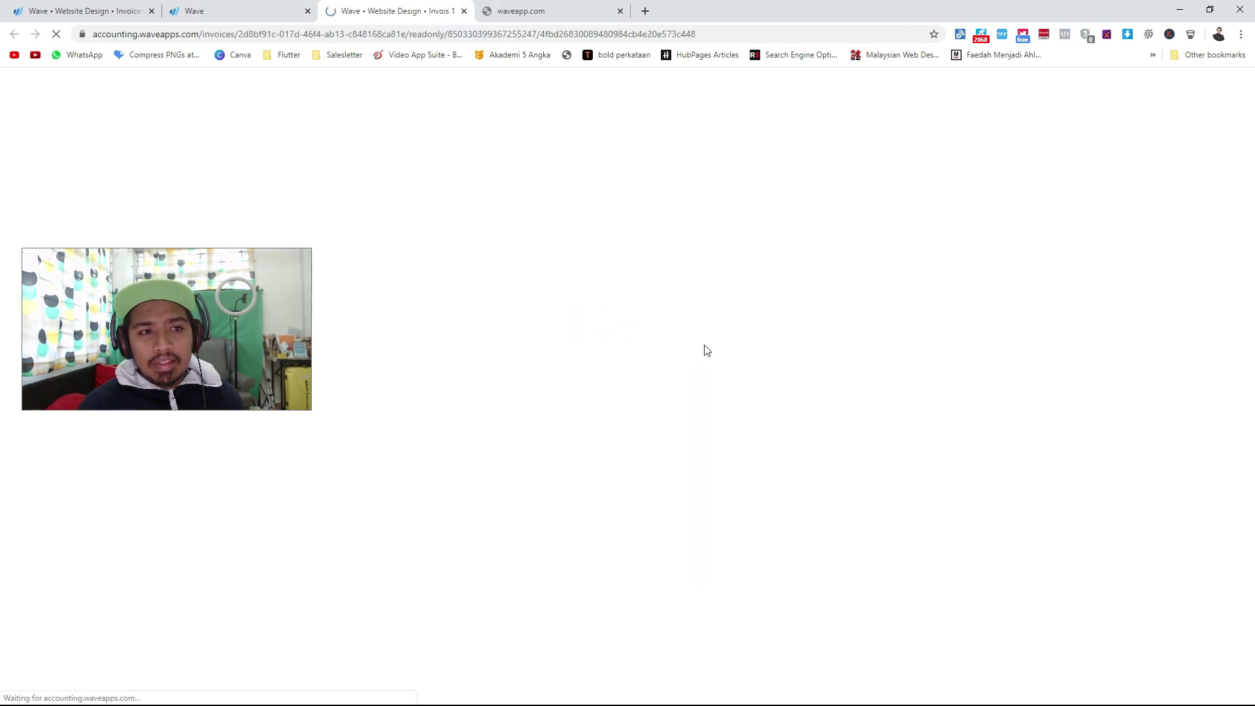
{"action": "scroll", "coordinate": [704, 348], "scroll_direction": "down", "scroll_amount": 3}
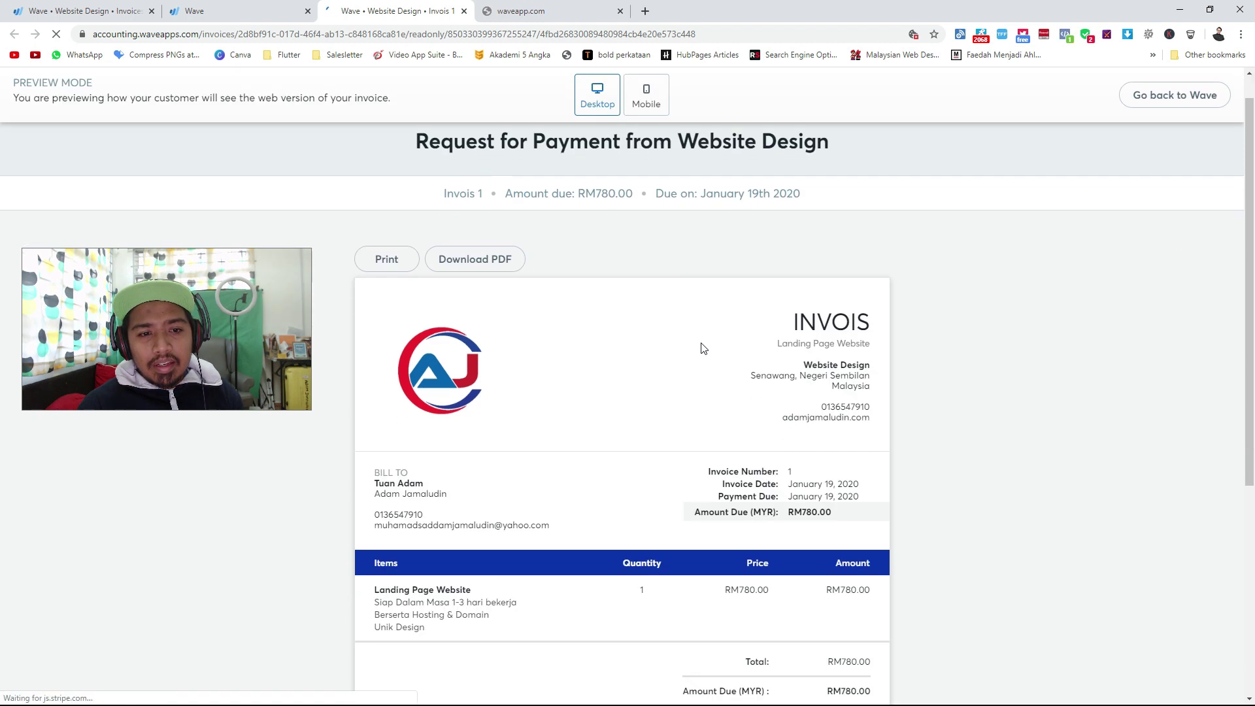
{"action": "scroll", "coordinate": [646, 322], "scroll_direction": "down", "scroll_amount": 3}
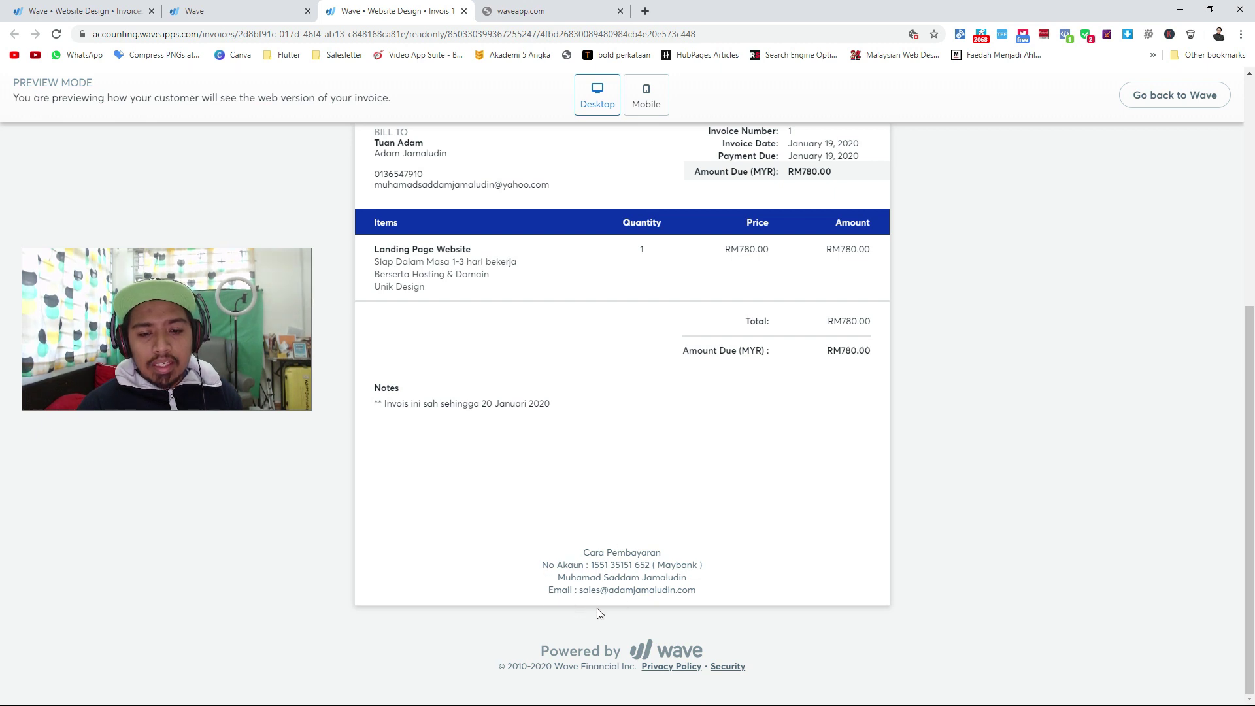
{"action": "scroll", "coordinate": [687, 574], "scroll_direction": "up", "scroll_amount": 5}
{"action": "scroll", "coordinate": [658, 483], "scroll_direction": "up", "scroll_amount": 1}
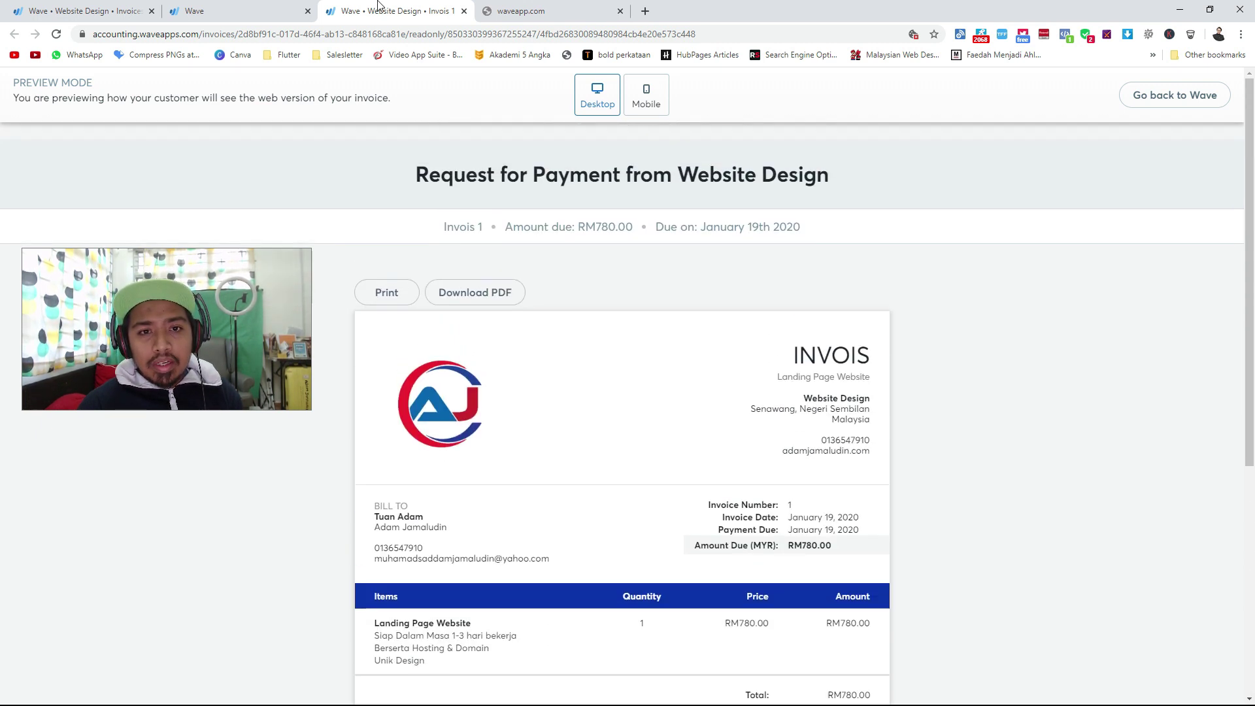
Check the invoice's mobile view, then close the invoice preview tab.
{"action": "left_click", "coordinate": [646, 96]}
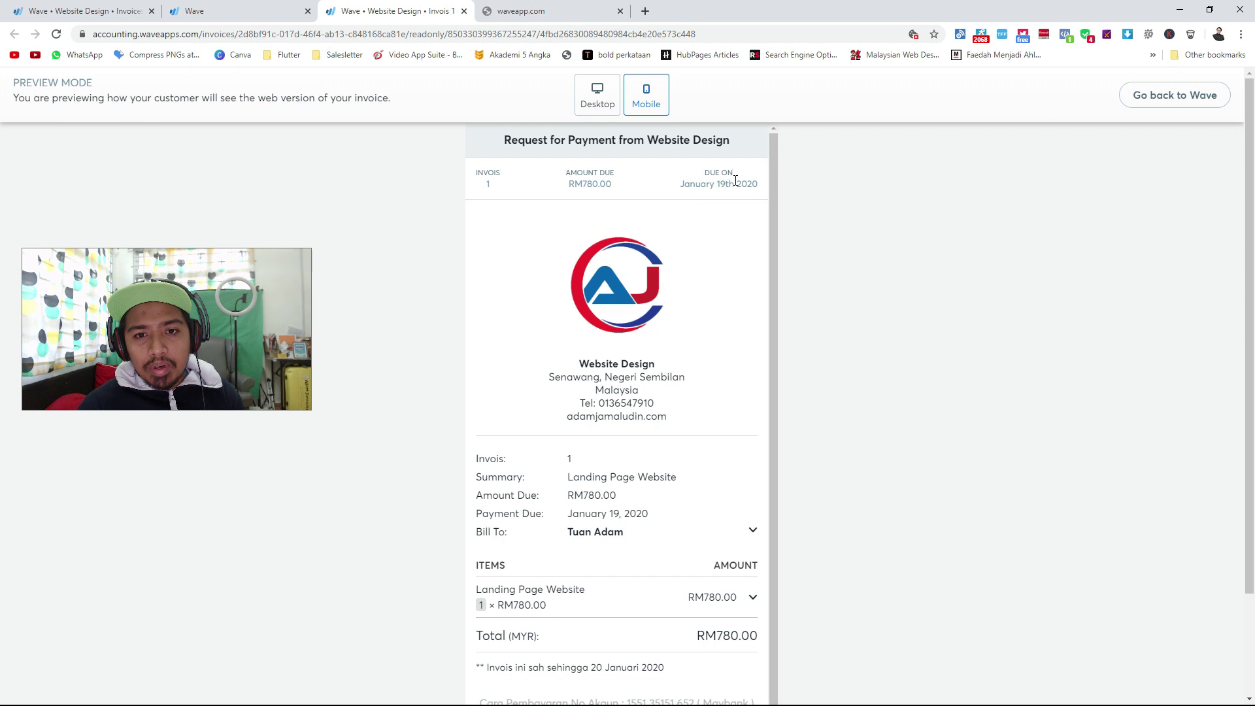
{"action": "scroll", "coordinate": [368, 207], "scroll_direction": "down", "scroll_amount": 2}
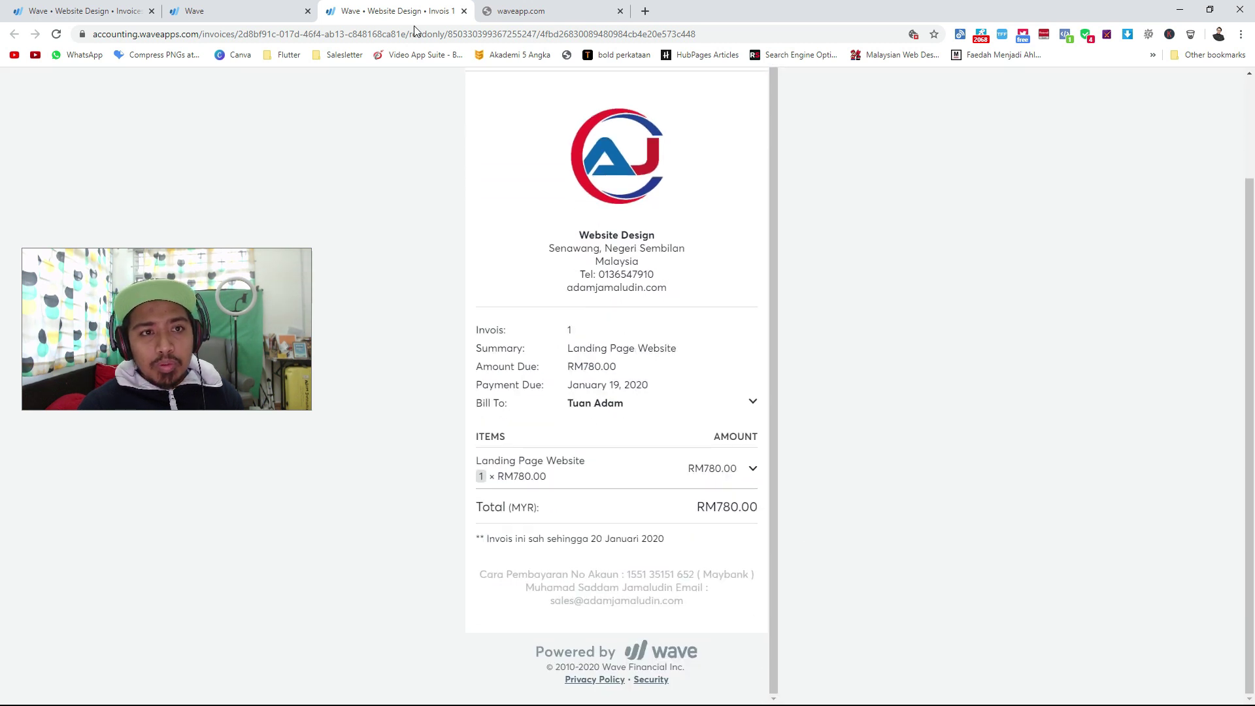
{"action": "left_click", "coordinate": [464, 12]}
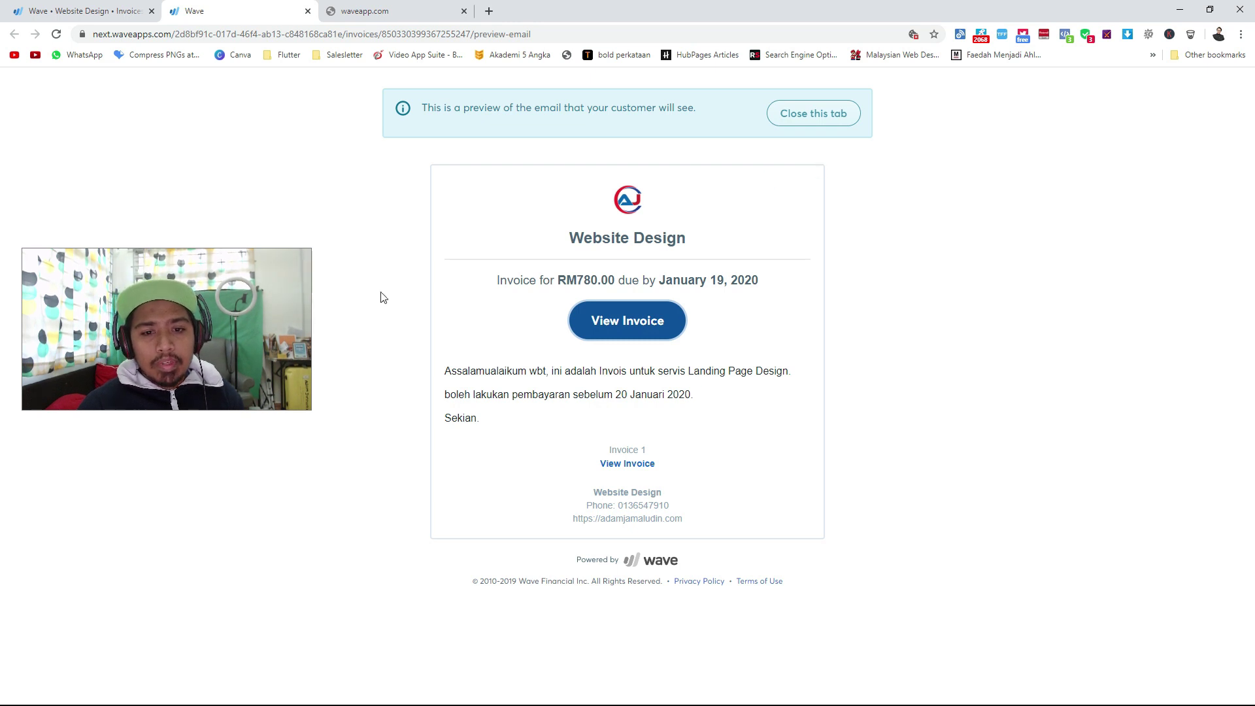
Send Invois #1 from the waiting send dialog and dismiss the sent confirmation.
{"action": "left_click", "coordinate": [26, 13]}
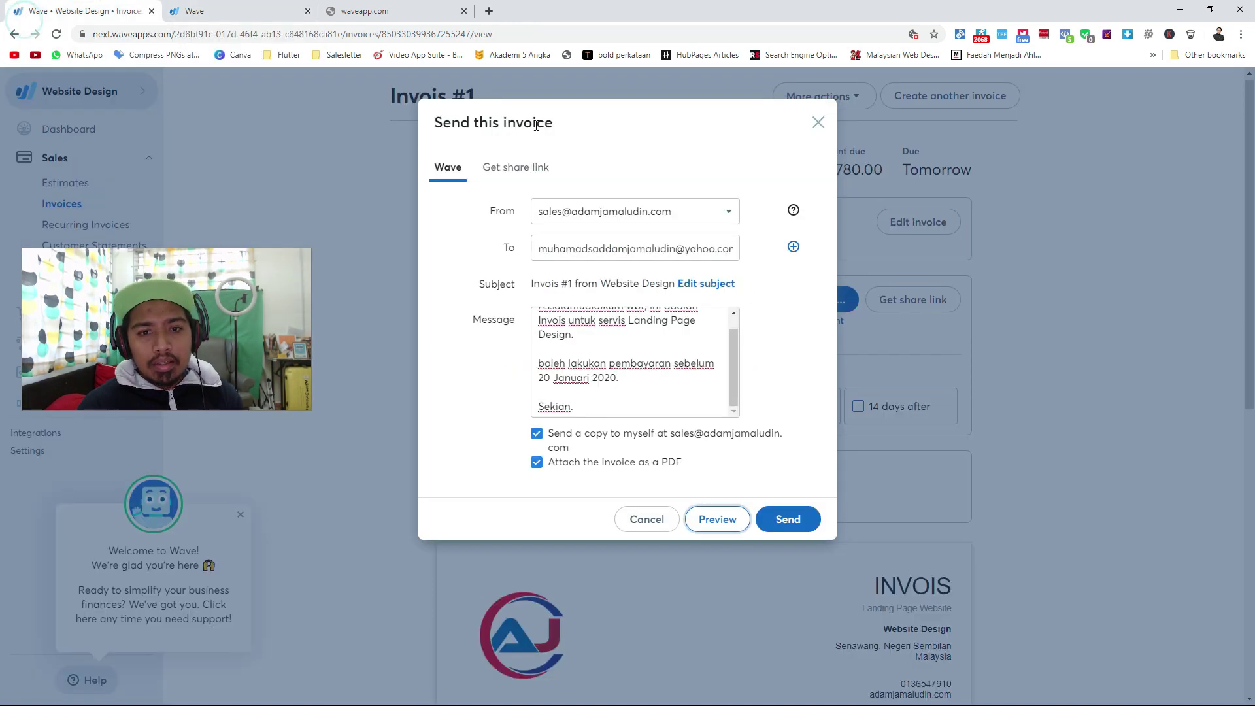
{"action": "left_click", "coordinate": [781, 516]}
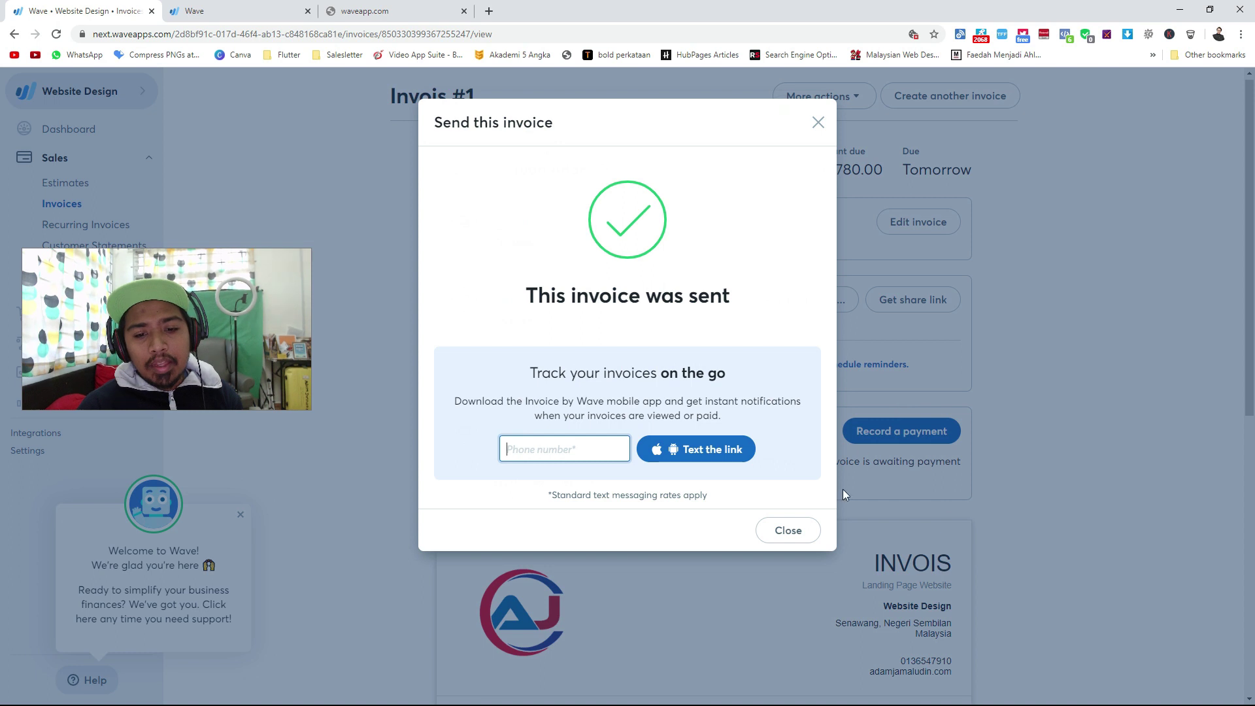
{"action": "left_click", "coordinate": [796, 533]}
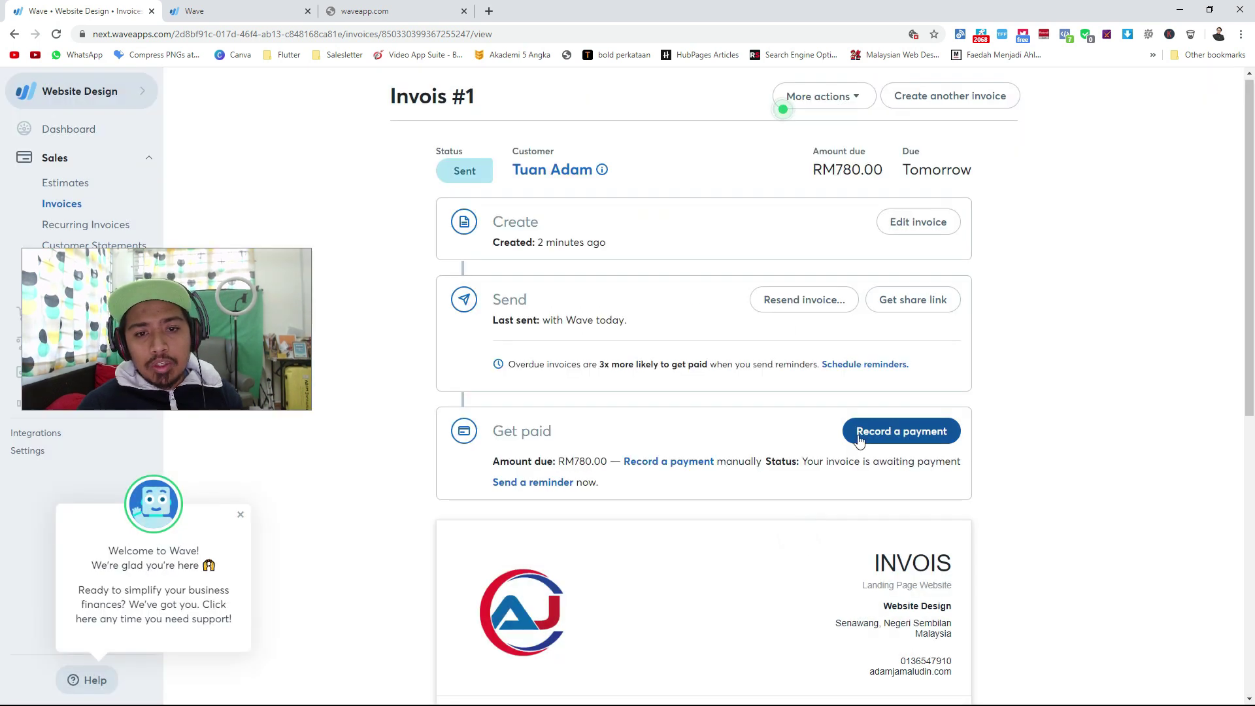
Open the Sales > Invoices list and check invoice 1's Actions menu, closing it unused.
{"action": "left_click", "coordinate": [63, 128]}
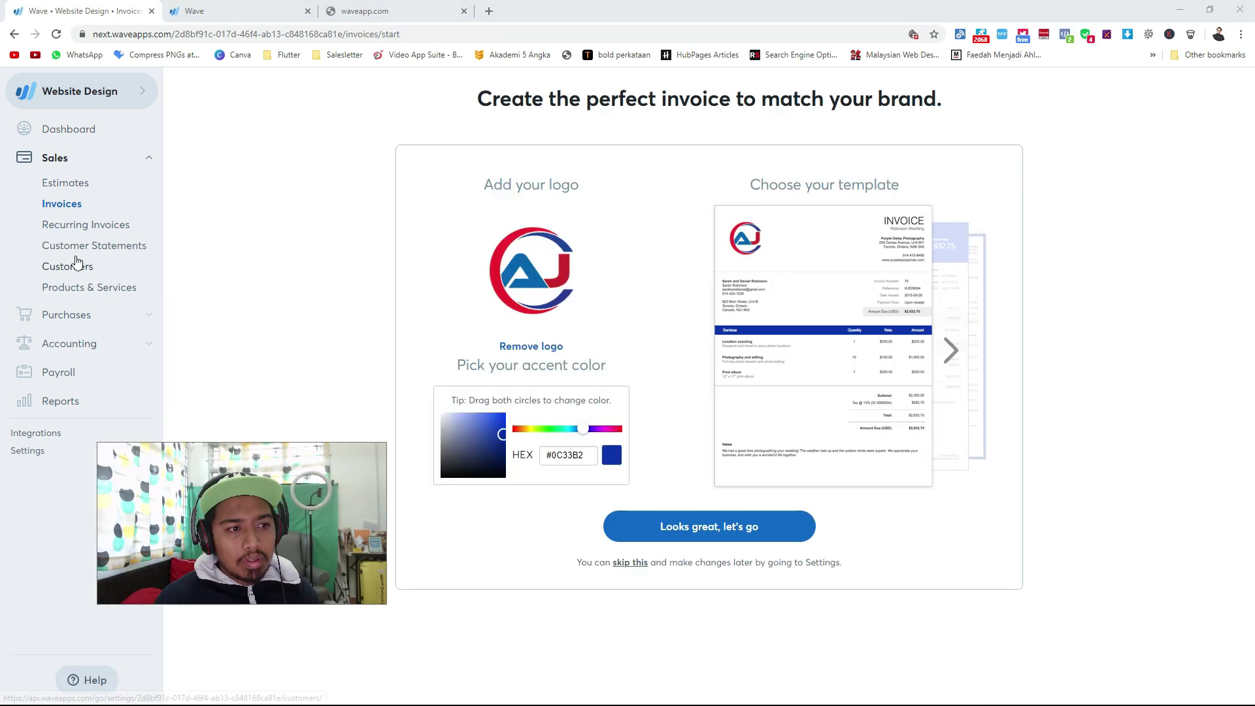
{"action": "left_click", "coordinate": [77, 229]}
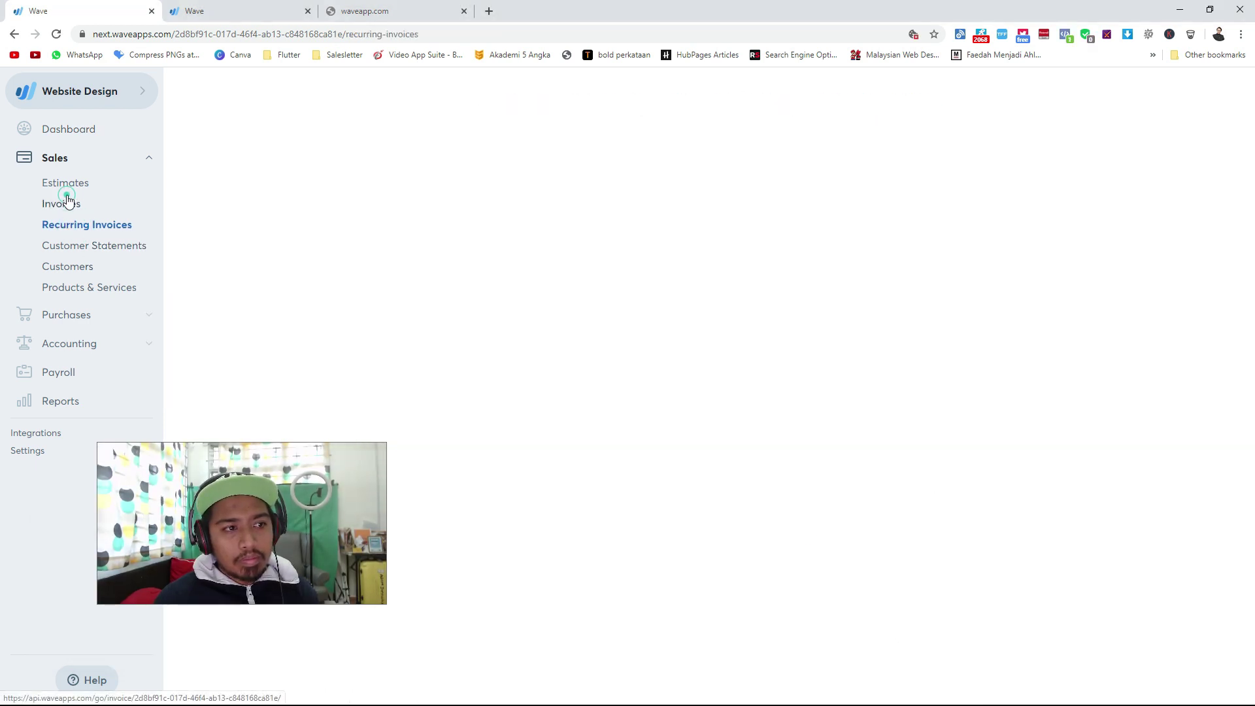
{"action": "left_click", "coordinate": [68, 201]}
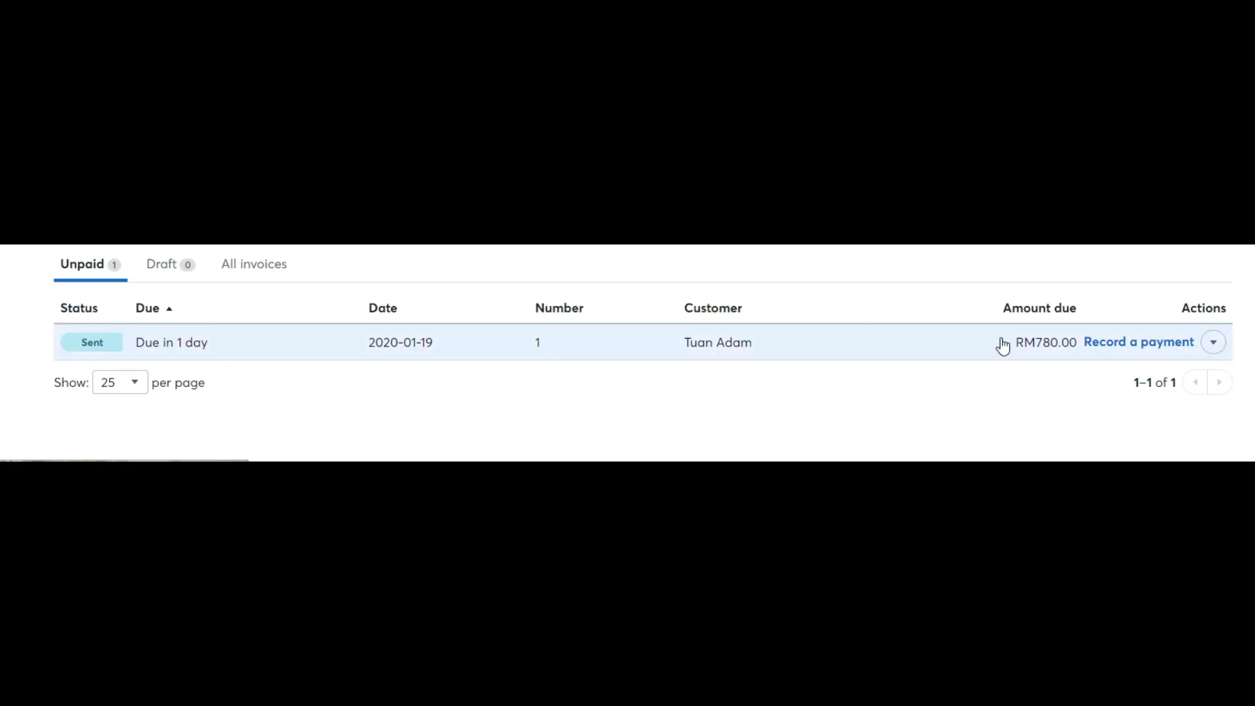
{"action": "mouse_move", "coordinate": [876, 370]}
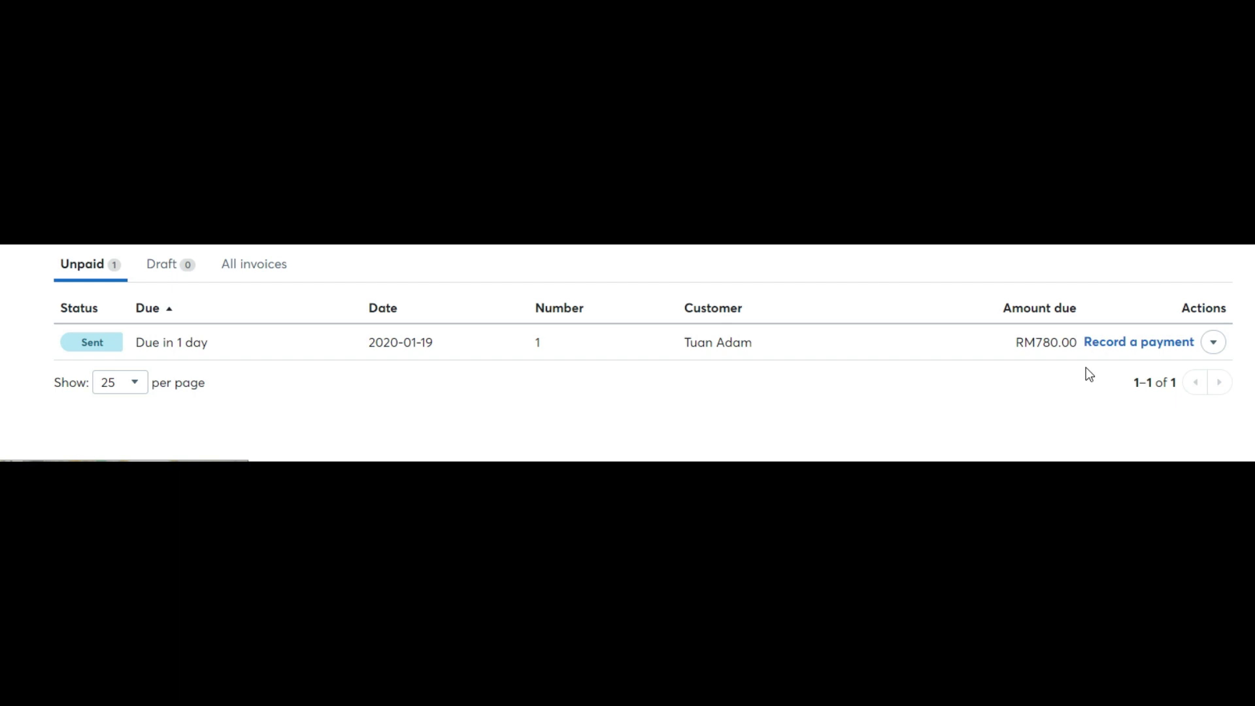
{"action": "mouse_move", "coordinate": [322, 338]}
{"action": "left_click", "coordinate": [1213, 342]}
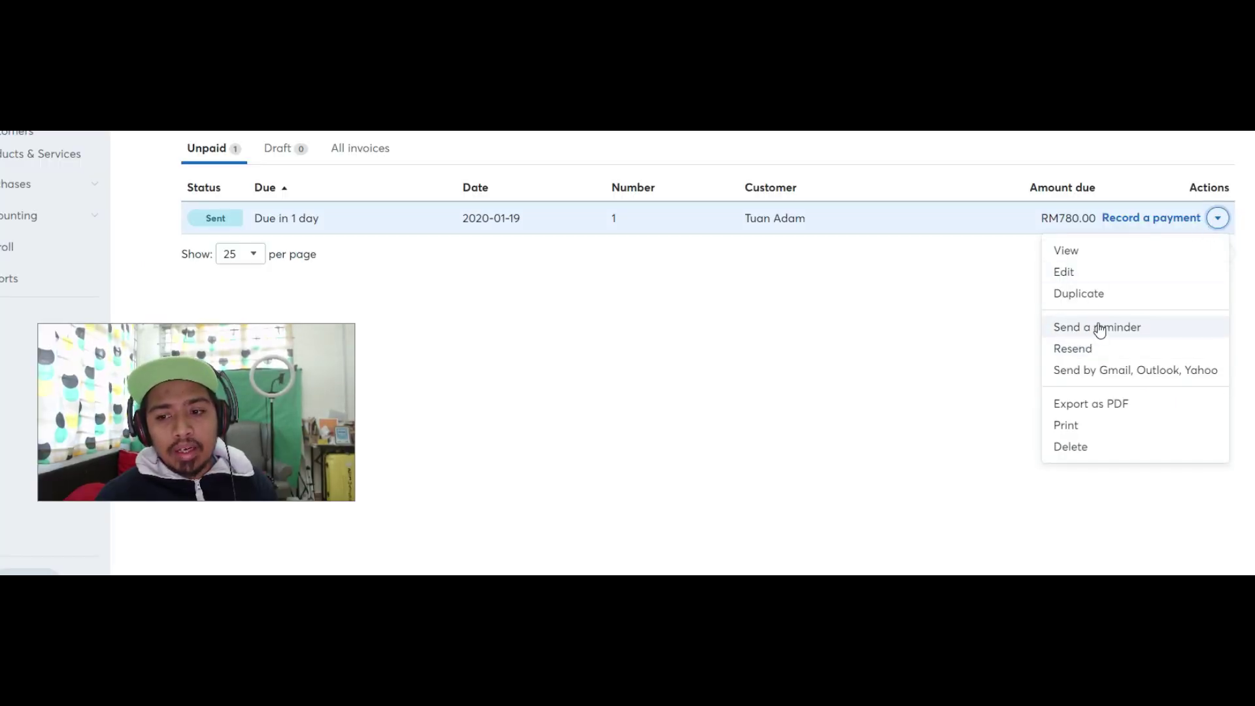
{"action": "left_click", "coordinate": [757, 342]}
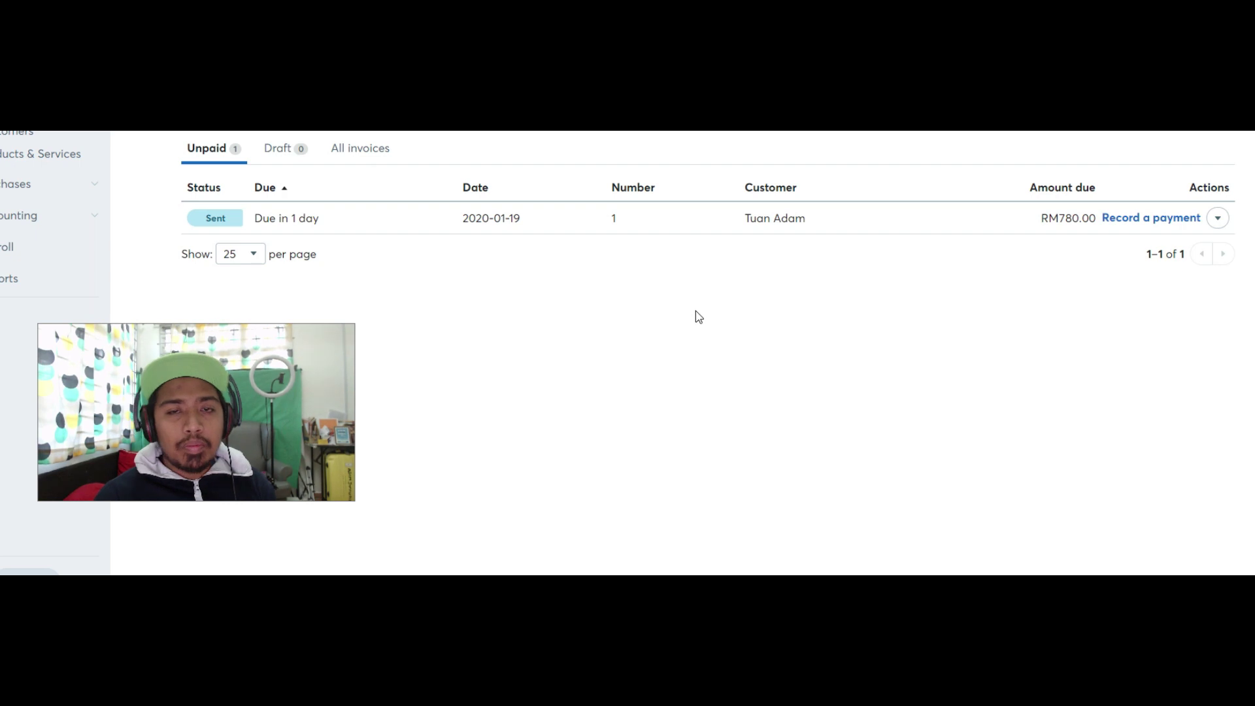